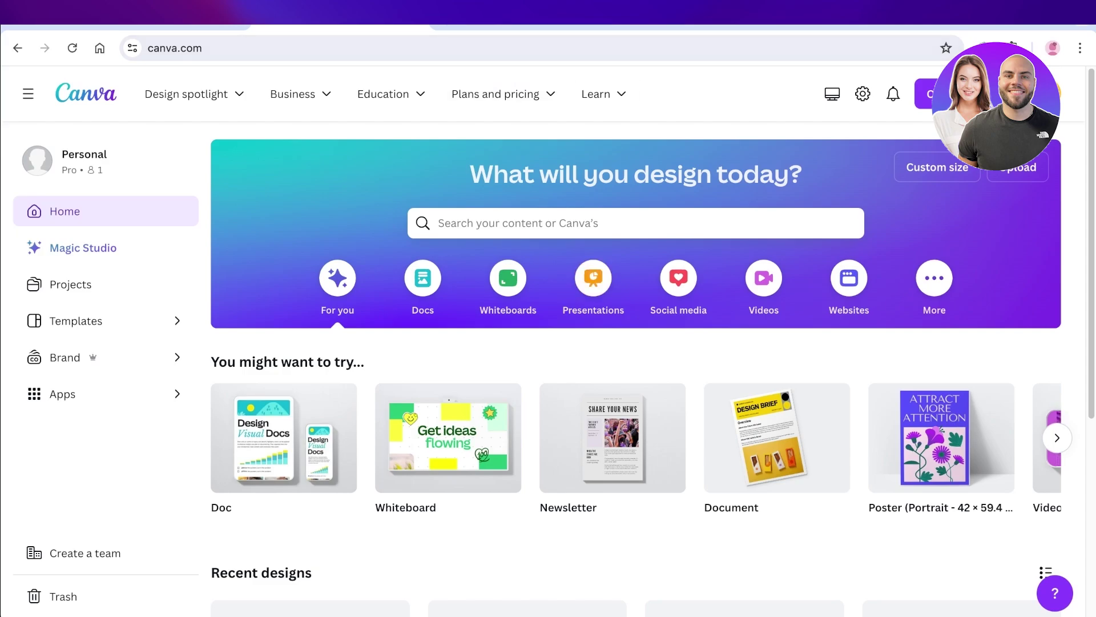
# Create a blank video design and name it "GK quiz"
pyautogui.scroll(-1, 653, 342)
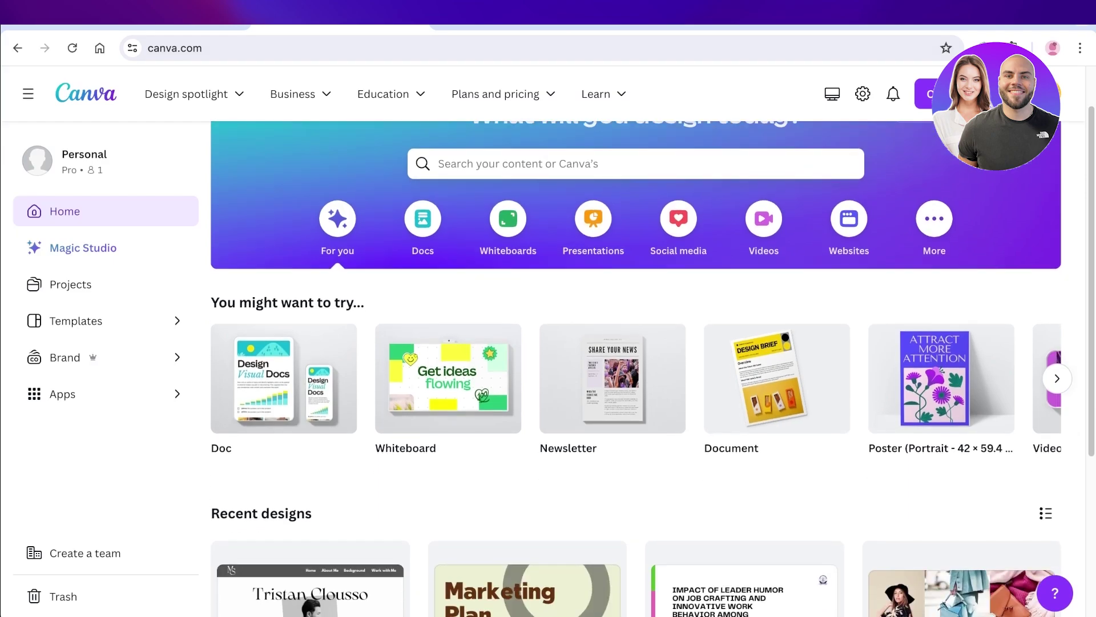
pyautogui.scroll(1, 653, 343)
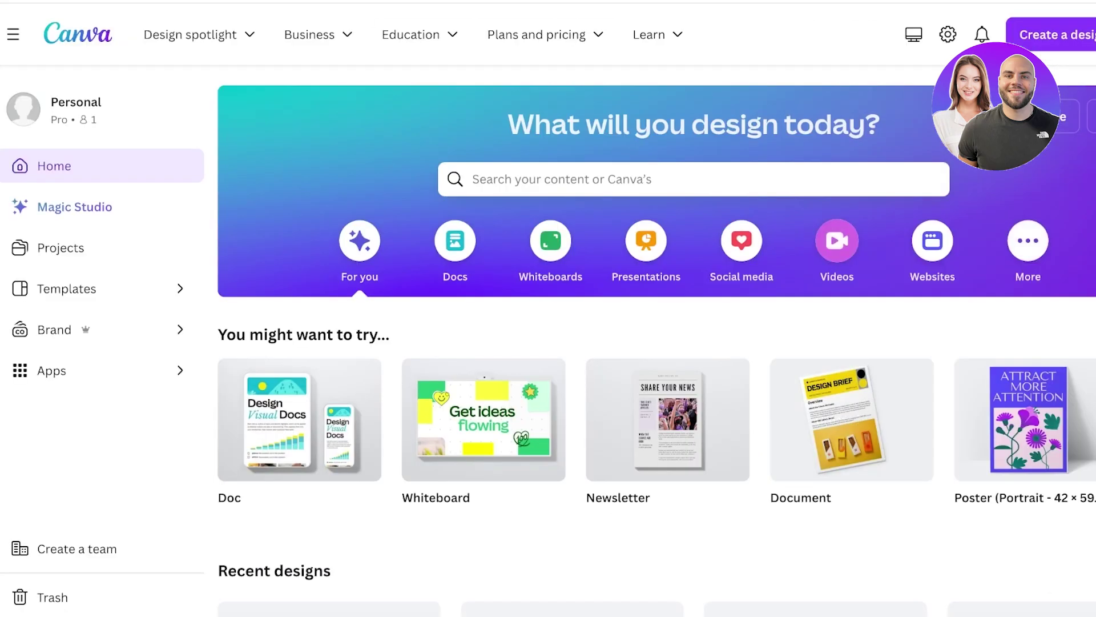
pyautogui.click(837, 241)
pyautogui.moveTo(300, 419)
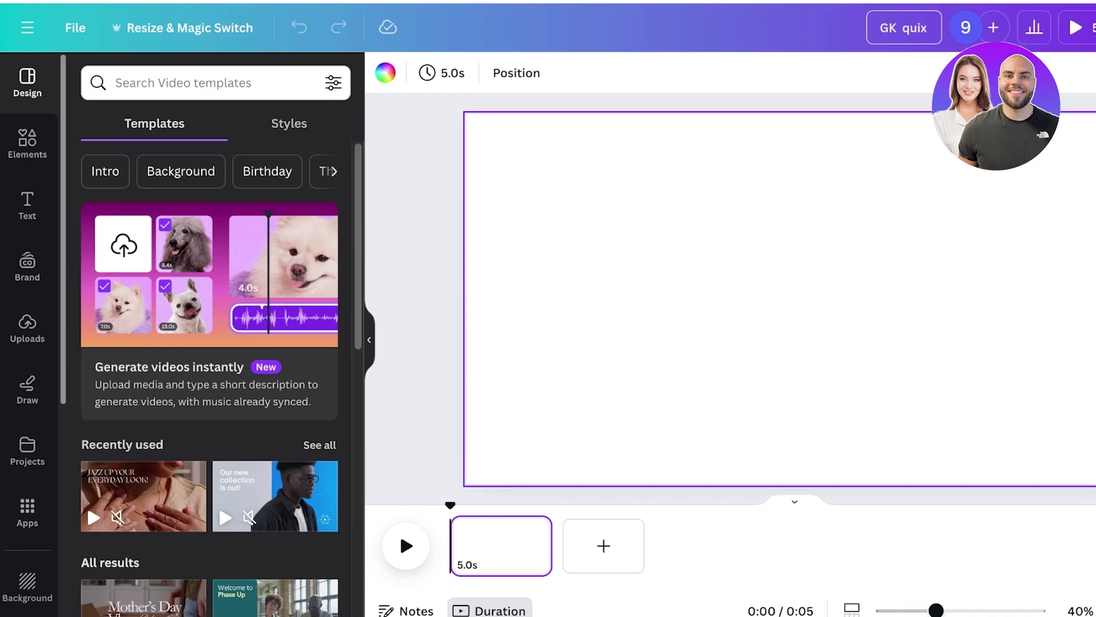
pyautogui.click(399, 530)
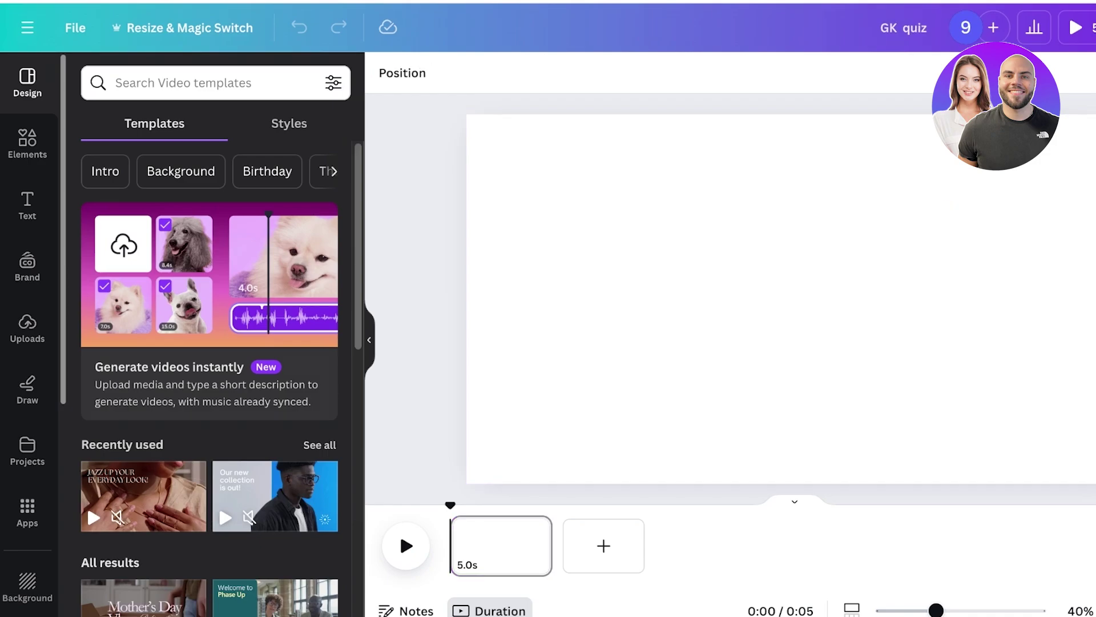
# Insert the blue "We're Hiring!" font combination onto the blank page
pyautogui.click(27, 205)
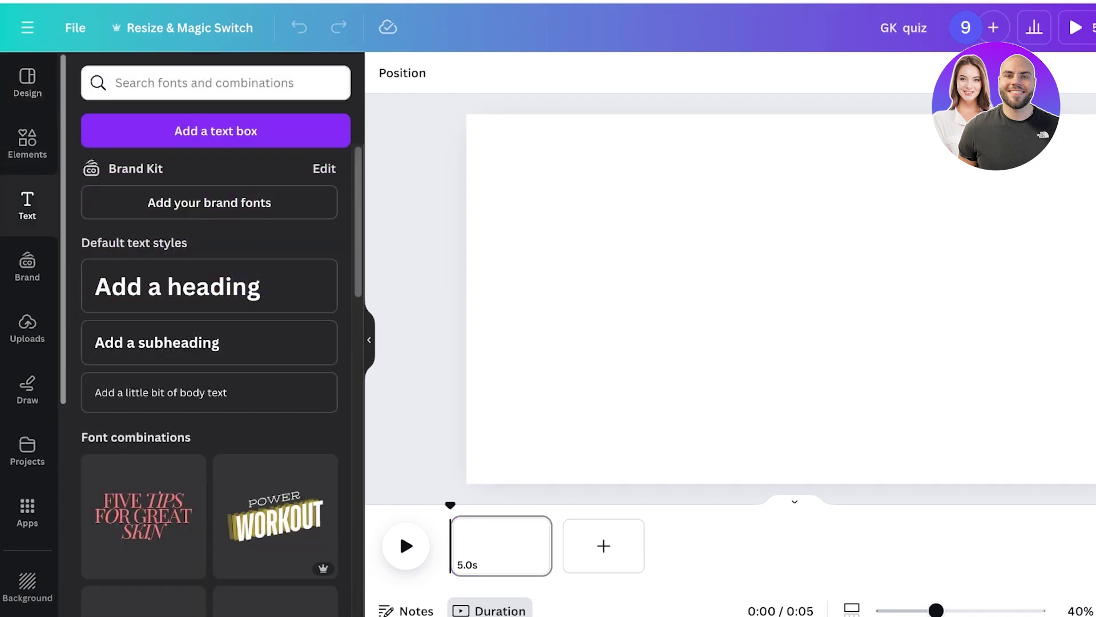
pyautogui.scroll(-5, 210, 342)
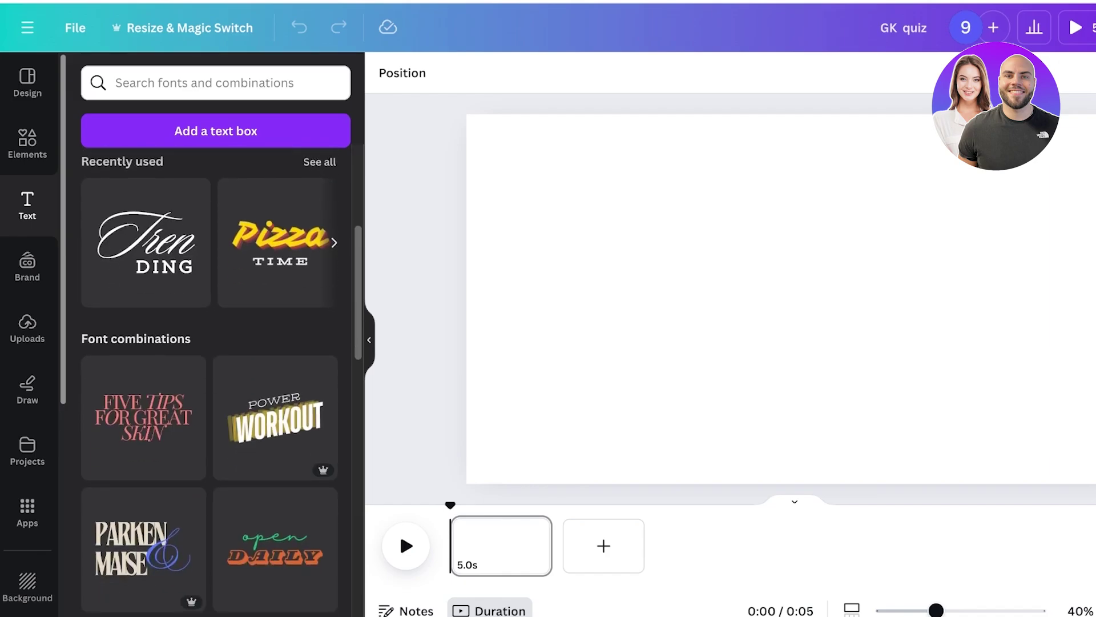
pyautogui.scroll(-3, 209, 343)
pyautogui.scroll(-8, 210, 342)
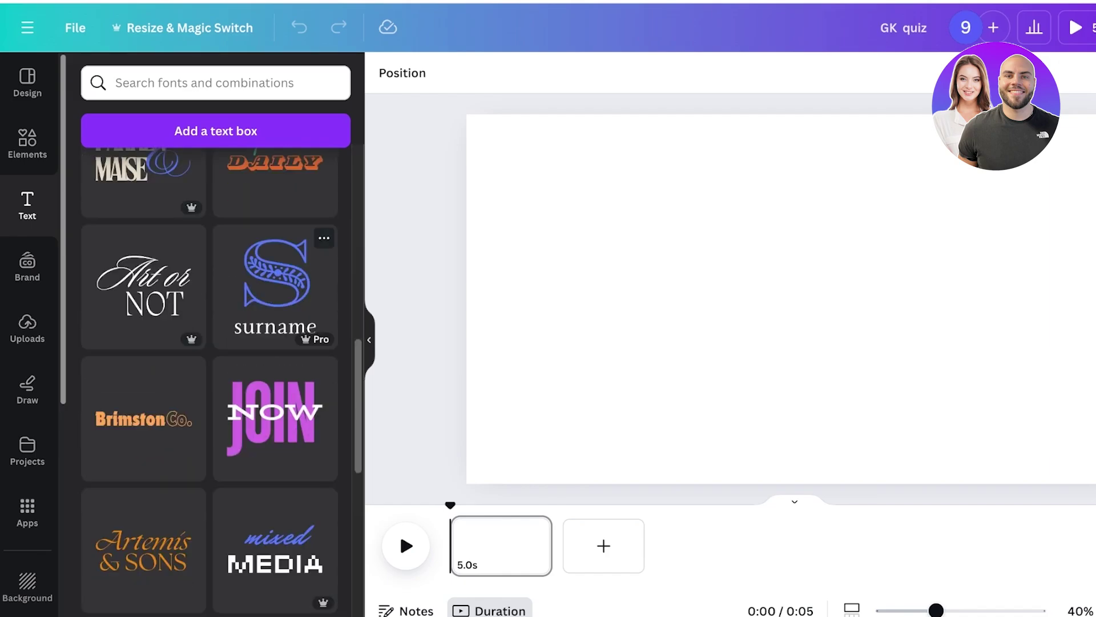
pyautogui.scroll(-4, 274, 342)
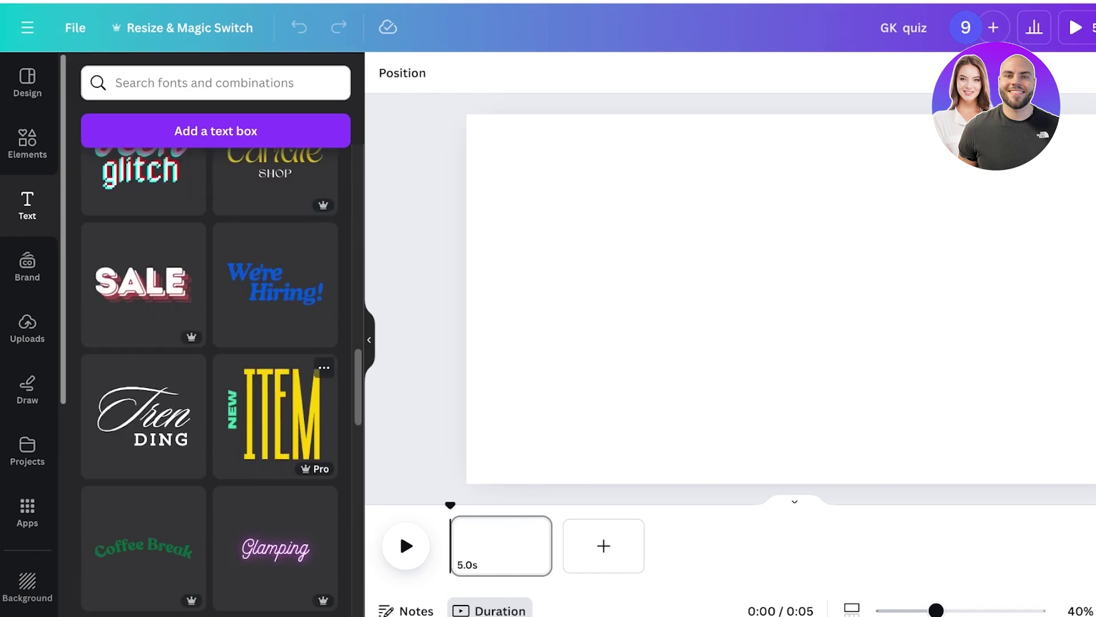
pyautogui.click(275, 284)
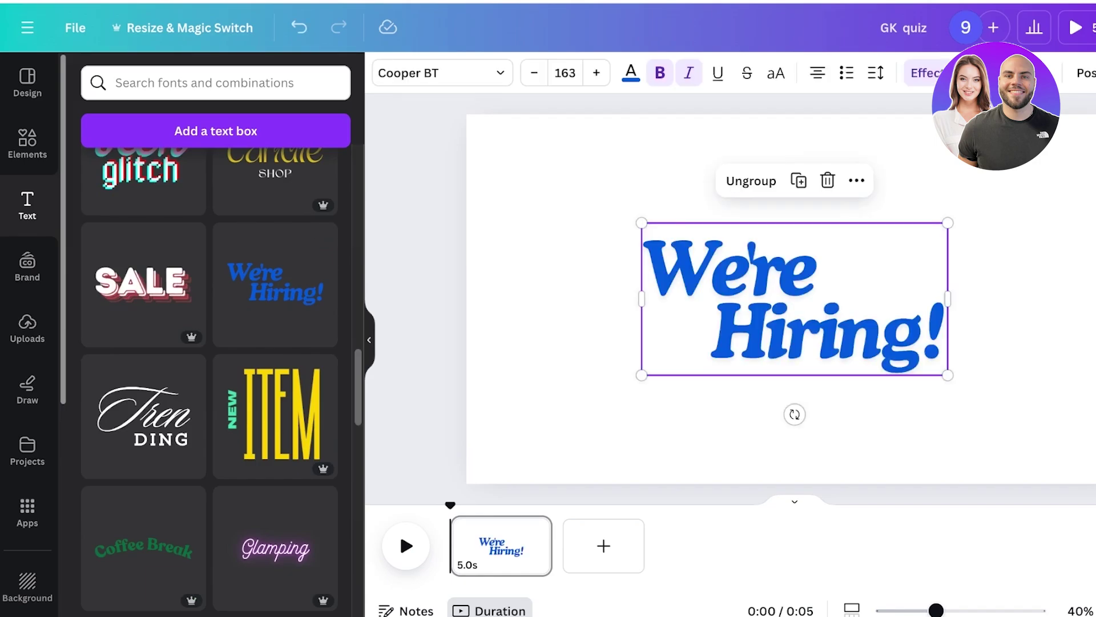
# Replace the words "We're" with "general knowledge" and "Hiring!" with "quiz" in the inserted text group
pyautogui.doubleClick(737, 269)
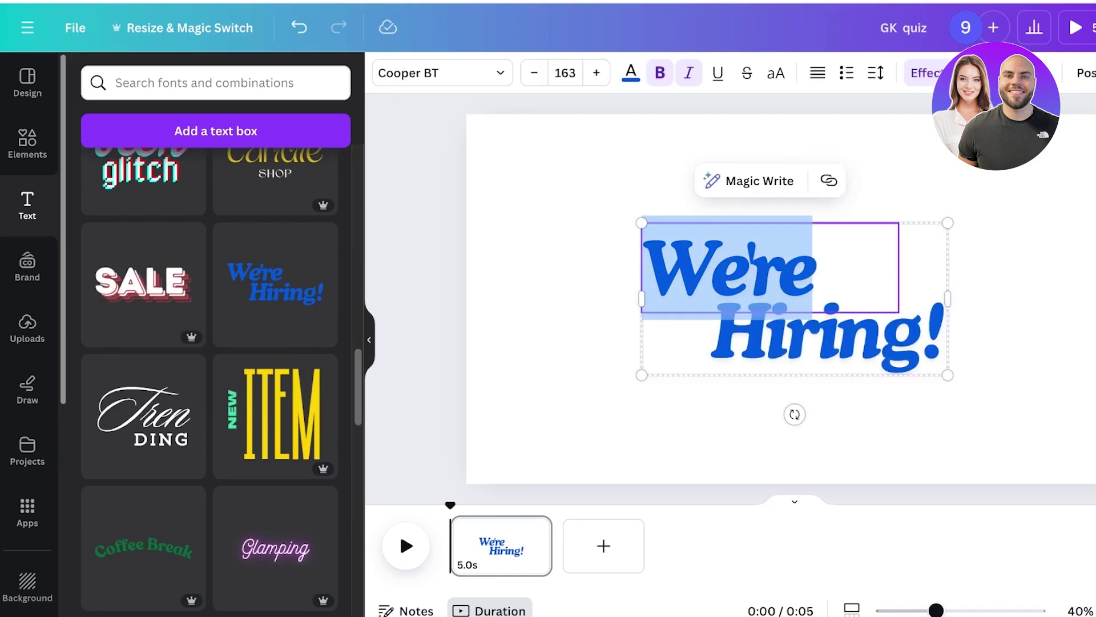
pyautogui.write('general kno')
pyautogui.write('wledge')
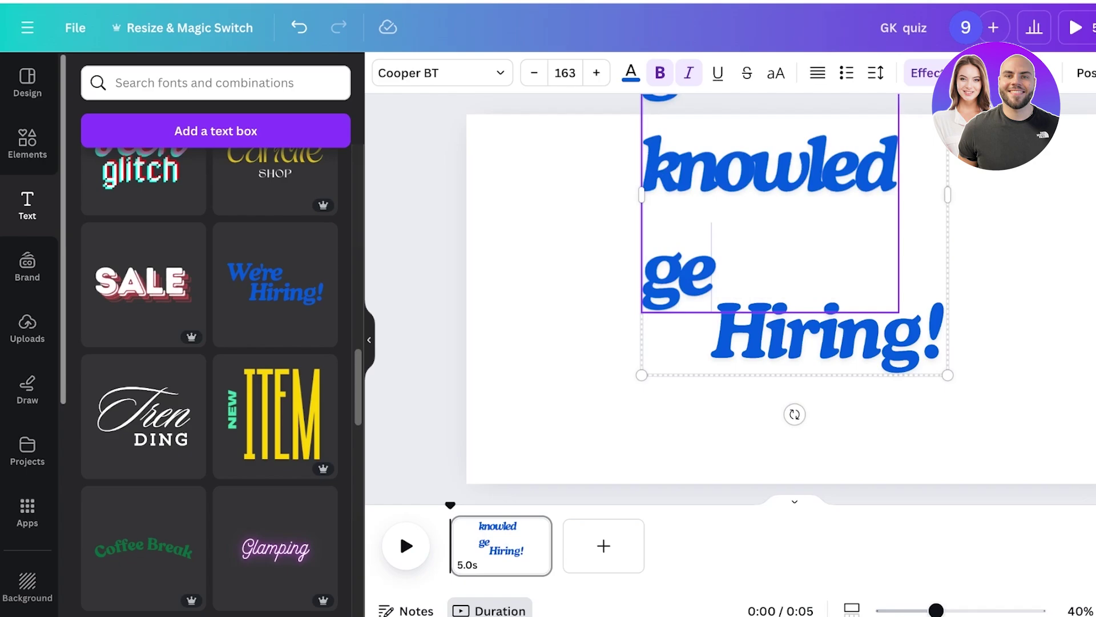
pyautogui.doubleClick(826, 332)
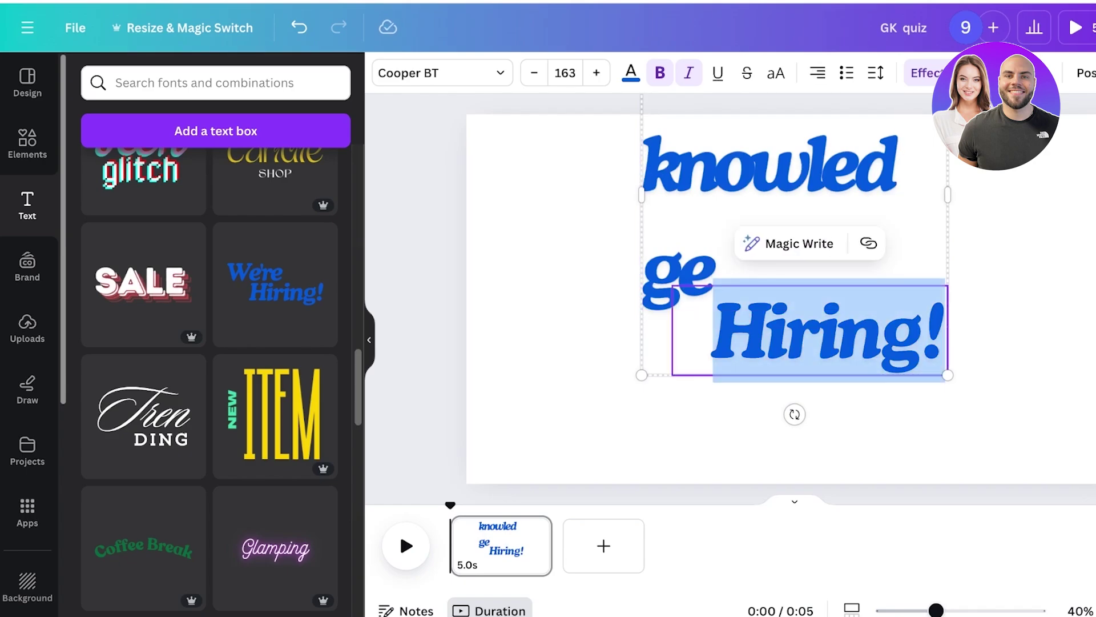
pyautogui.write('quiz')
pyautogui.press('Escape')
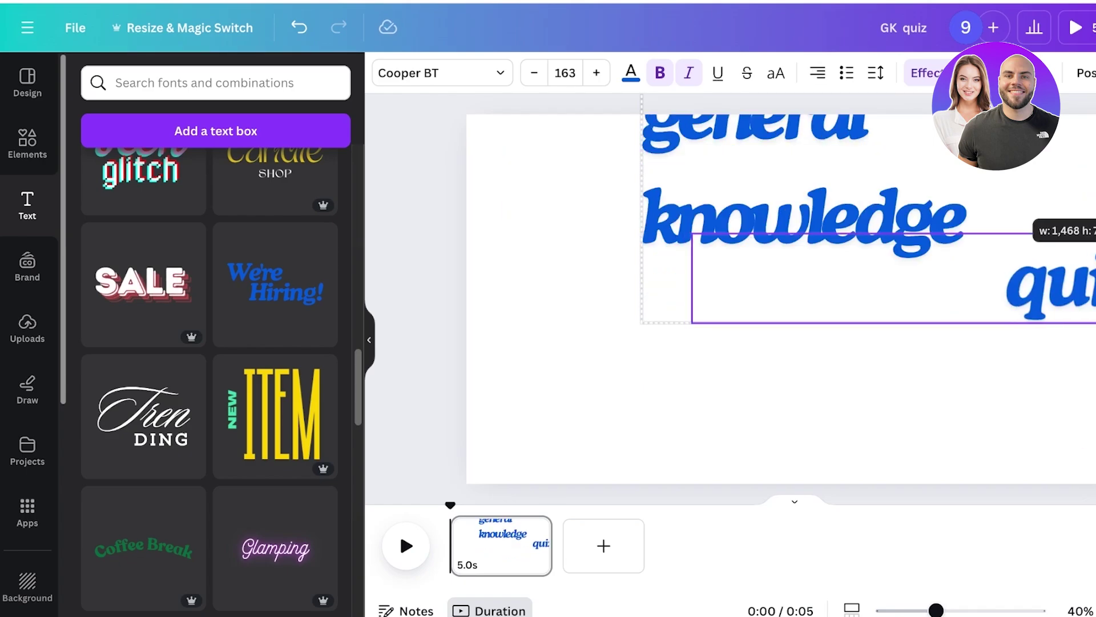
# Scale the title text group down to font size 96.2 and ungroup its two text boxes
pyautogui.moveTo(1086, 395); pyautogui.dragTo(871, 290)
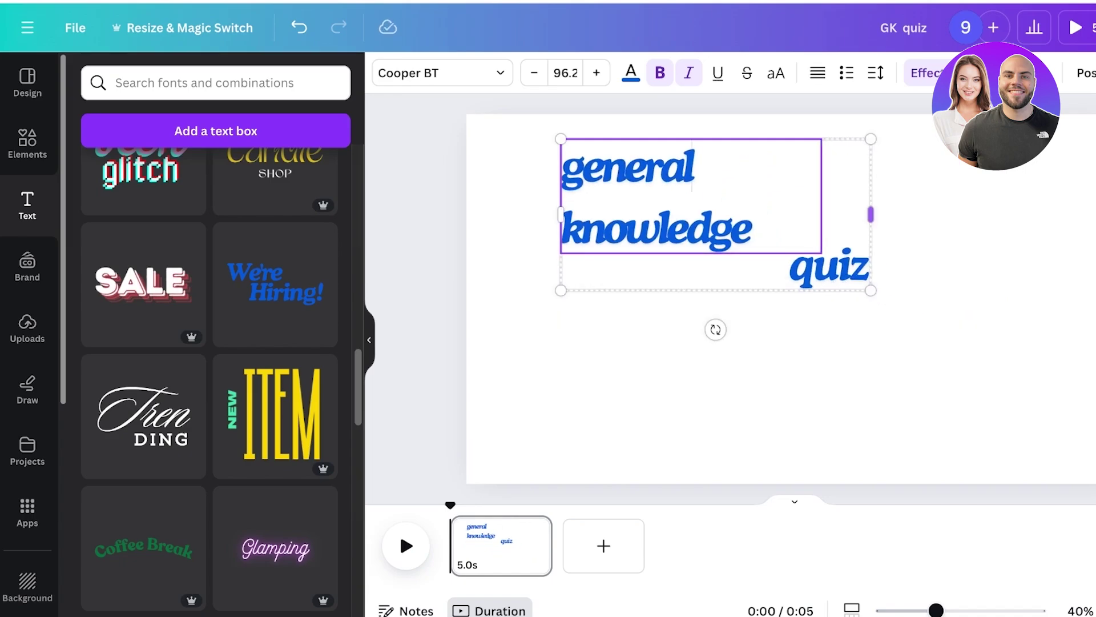
pyautogui.rightClick(792, 269)
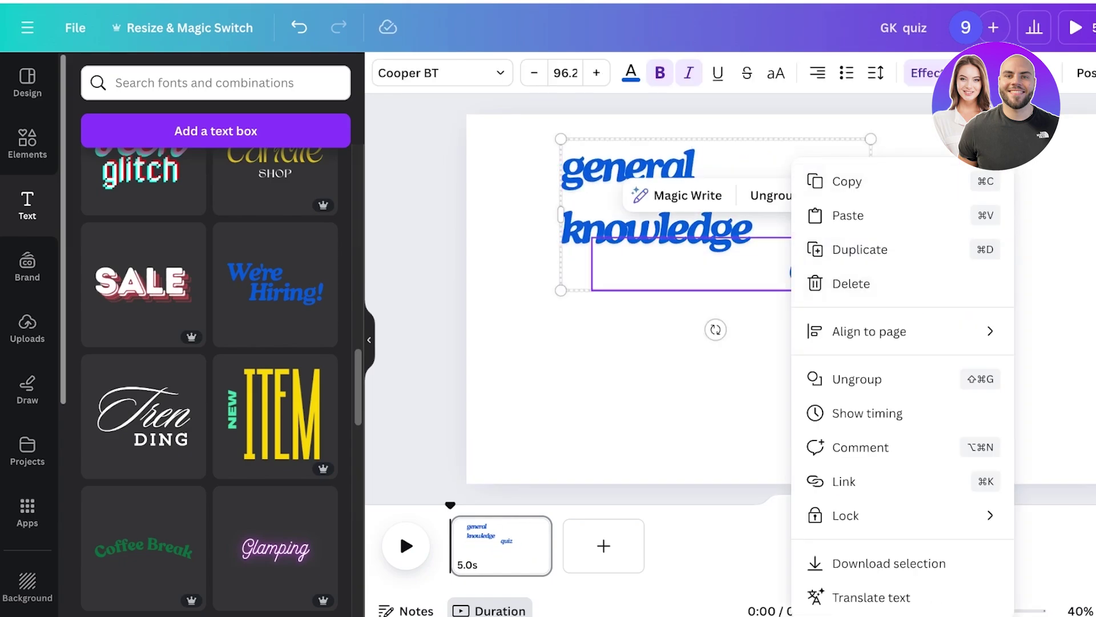
pyautogui.click(857, 379)
pyautogui.click(856, 379)
pyautogui.click(415, 228)
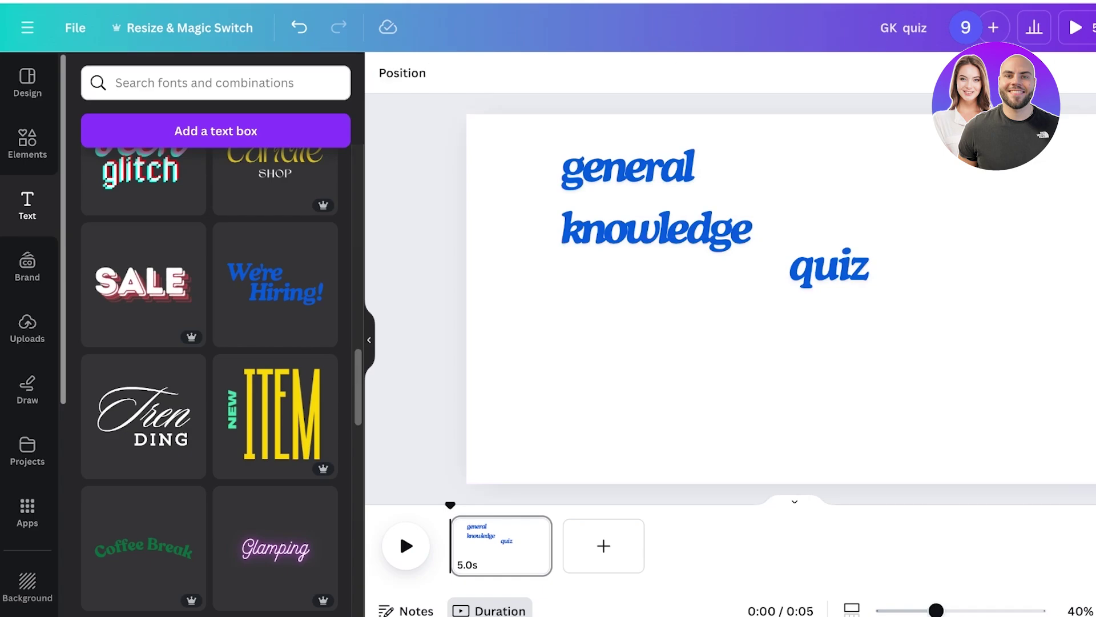
pyautogui.click(402, 73)
pyautogui.click(743, 354)
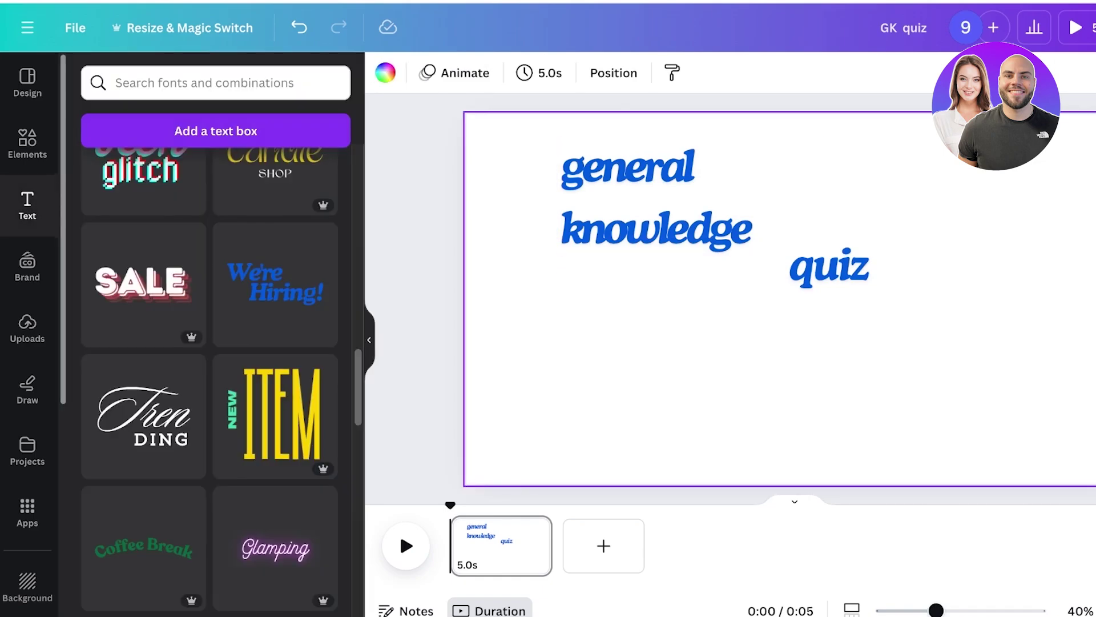
# Search the elements library for "background"
pyautogui.click(27, 143)
pyautogui.click(216, 83)
pyautogui.write('back')
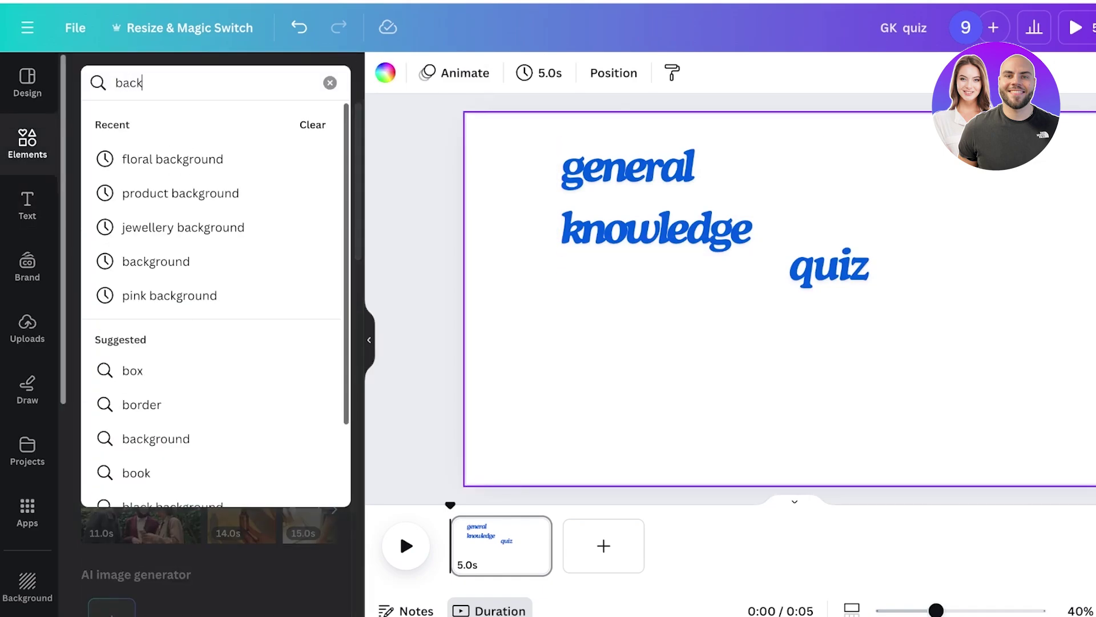
pyautogui.write('ground')
pyautogui.press('Return')
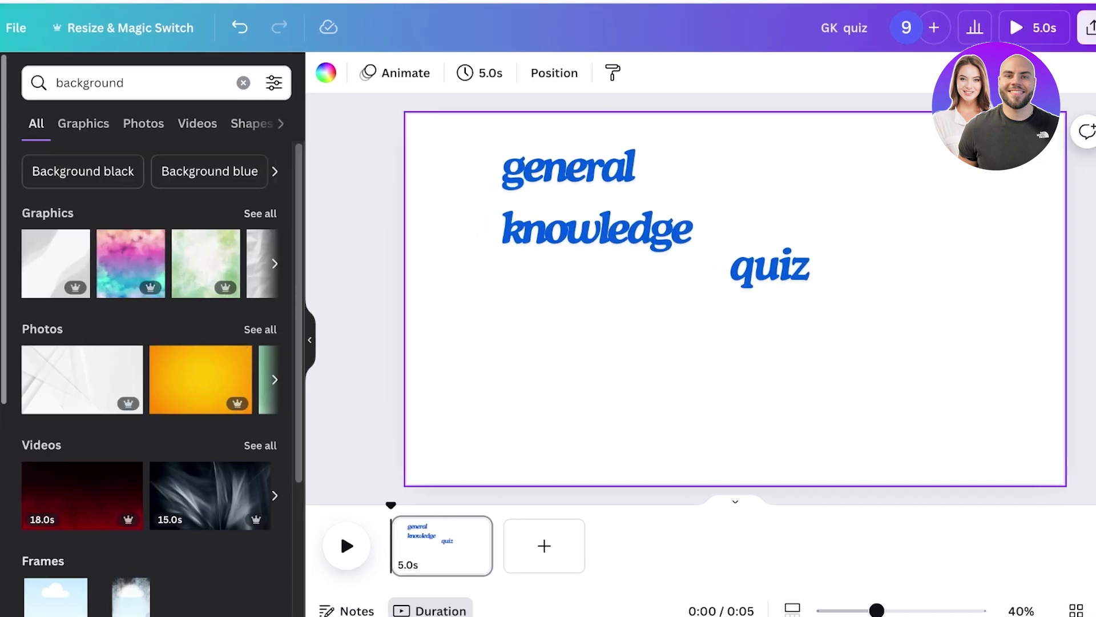
# Add the pastel vertical brush-stroke graphic from the full set of background graphics to the page
pyautogui.click(260, 214)
pyautogui.scroll(-2, 254, 220)
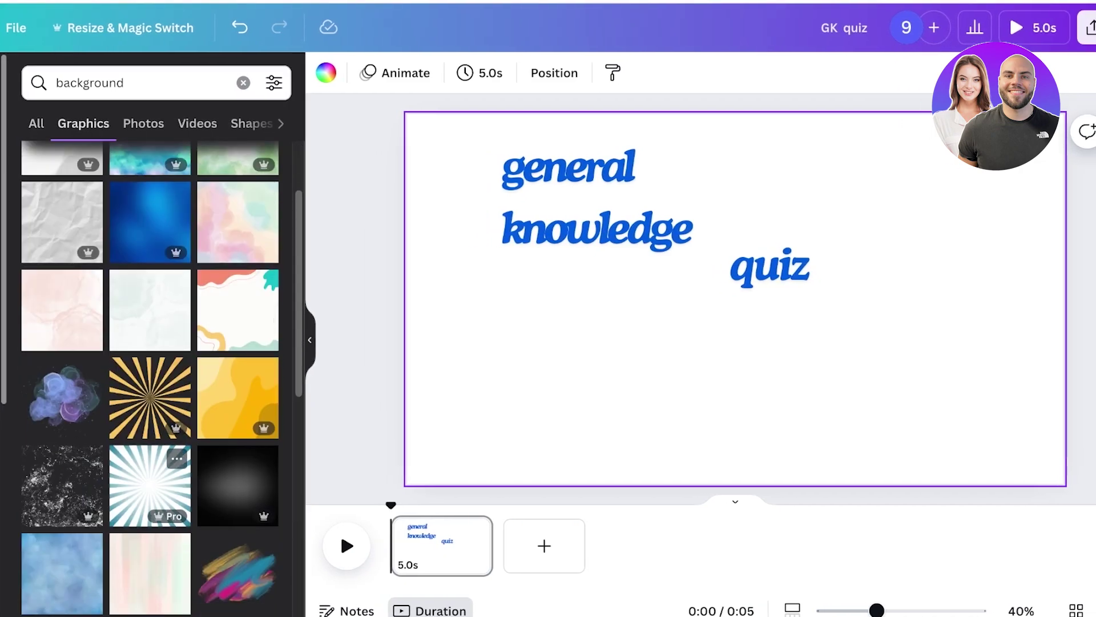
pyautogui.scroll(-6, 150, 377)
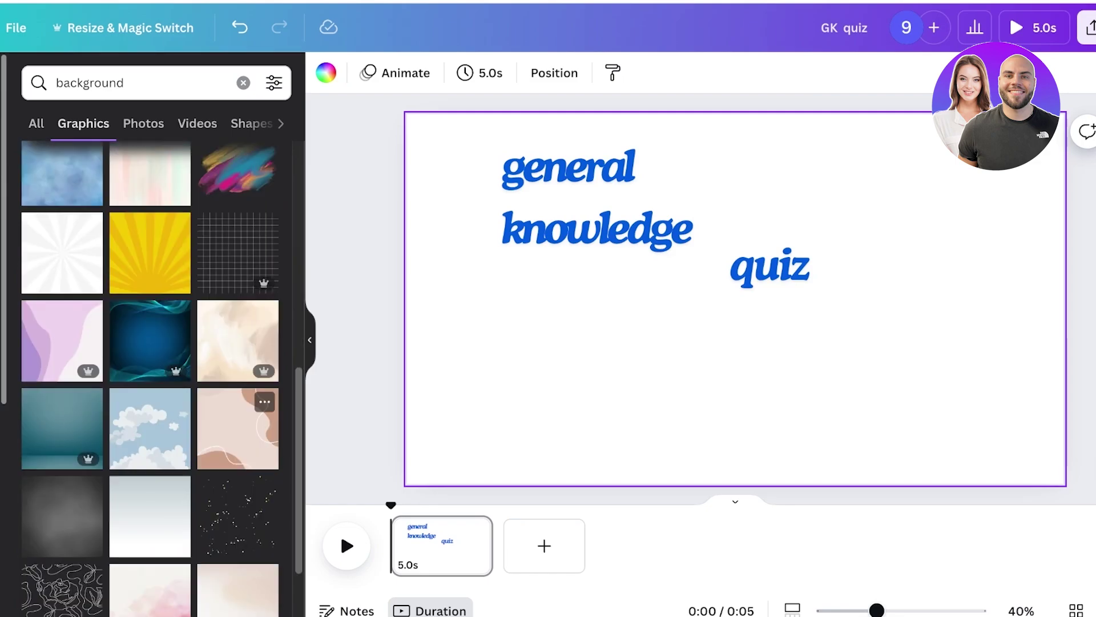
pyautogui.scroll(3, 150, 377)
pyautogui.click(150, 330)
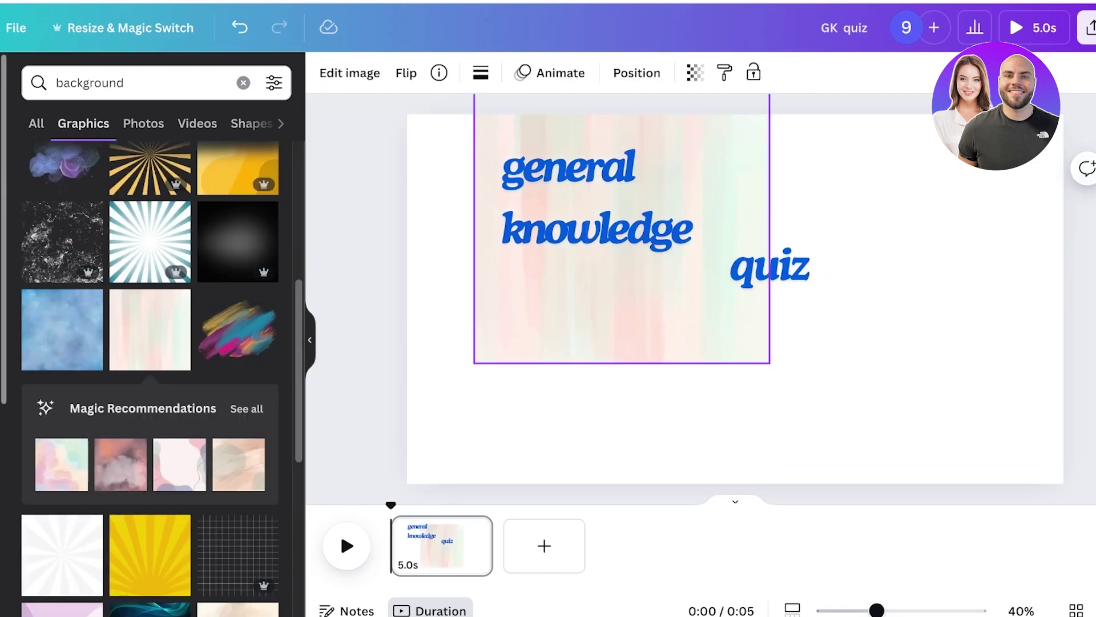
# Move and enlarge the pastel graphic so that it covers the whole page behind the title
pyautogui.moveTo(622, 228); pyautogui.dragTo(472, 239)
pyautogui.moveTo(626, 375); pyautogui.dragTo(1088, 504)
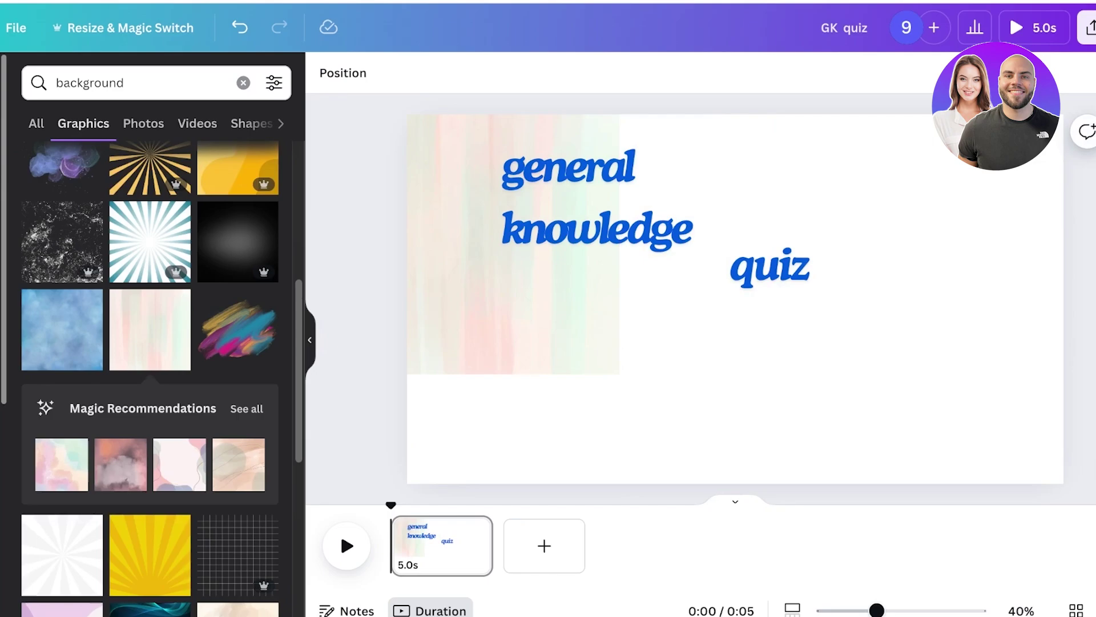
pyautogui.click(571, 337)
pyautogui.moveTo(619, 374); pyautogui.dragTo(1043, 611)
pyautogui.moveTo(735, 354); pyautogui.dragTo(777, 345)
# Shift the "general knowledge" text slightly down and right, and set its colour to the custom brown-grey #82736E
pyautogui.moveTo(597, 200); pyautogui.dragTo(619, 212)
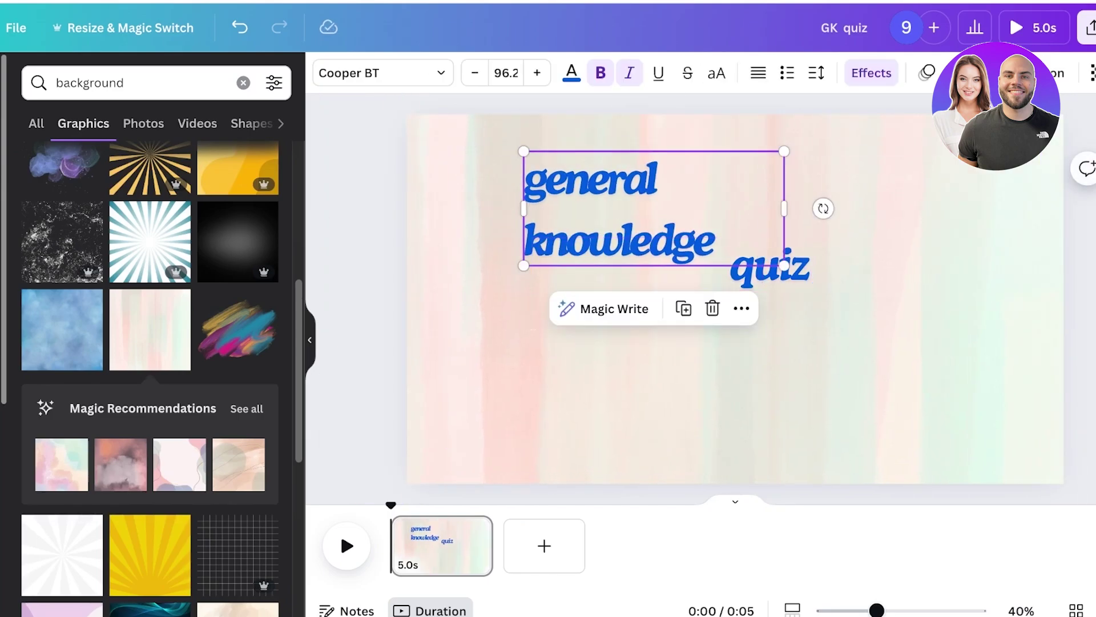
pyautogui.click(571, 73)
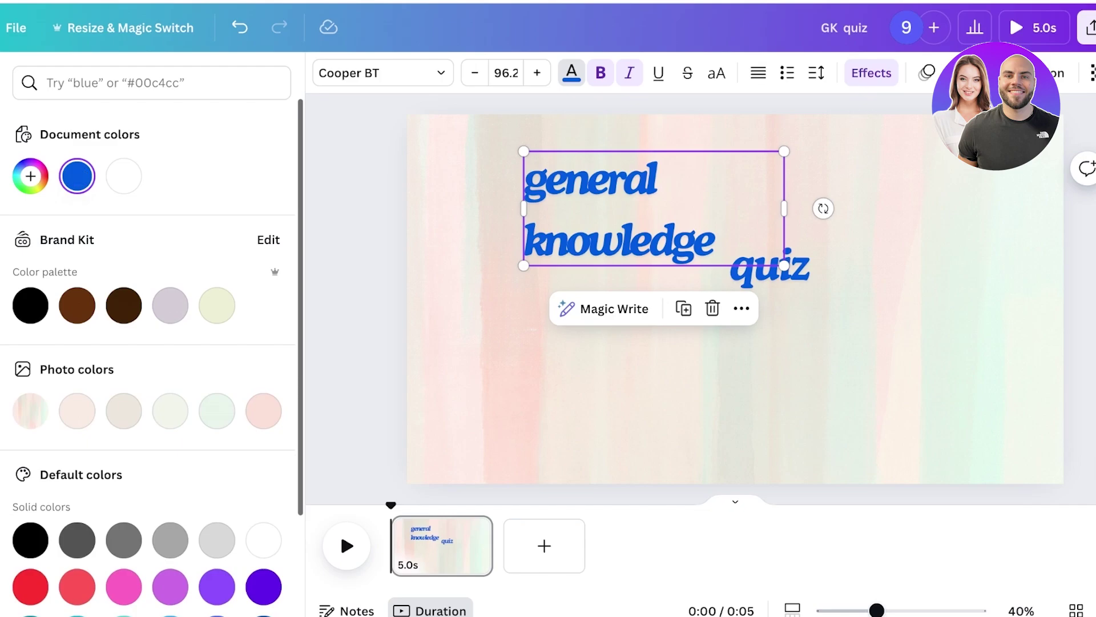
pyautogui.click(263, 411)
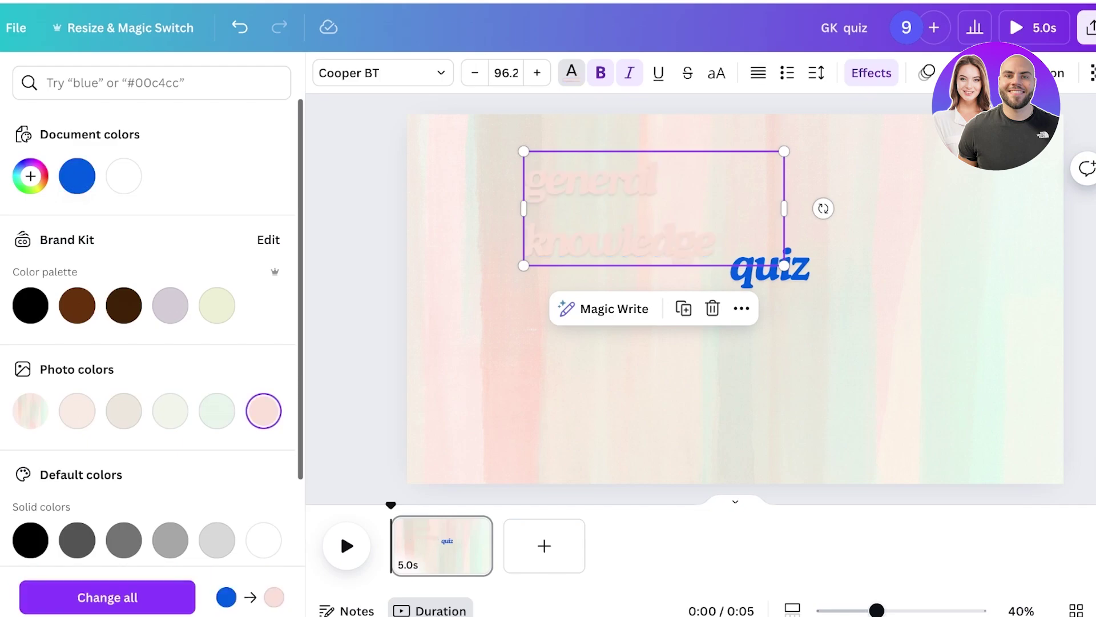
pyautogui.click(30, 176)
pyautogui.click(30, 176)
pyautogui.click(31, 176)
pyautogui.click(63, 261)
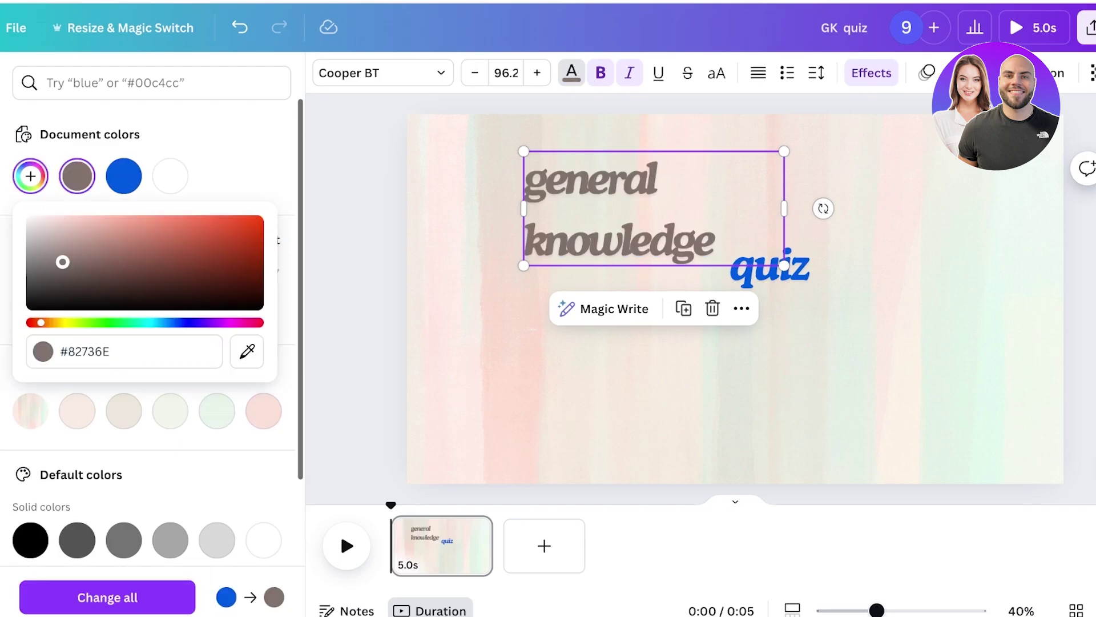
# Apply the document colour #82736E to the "quiz" text
pyautogui.click(771, 270)
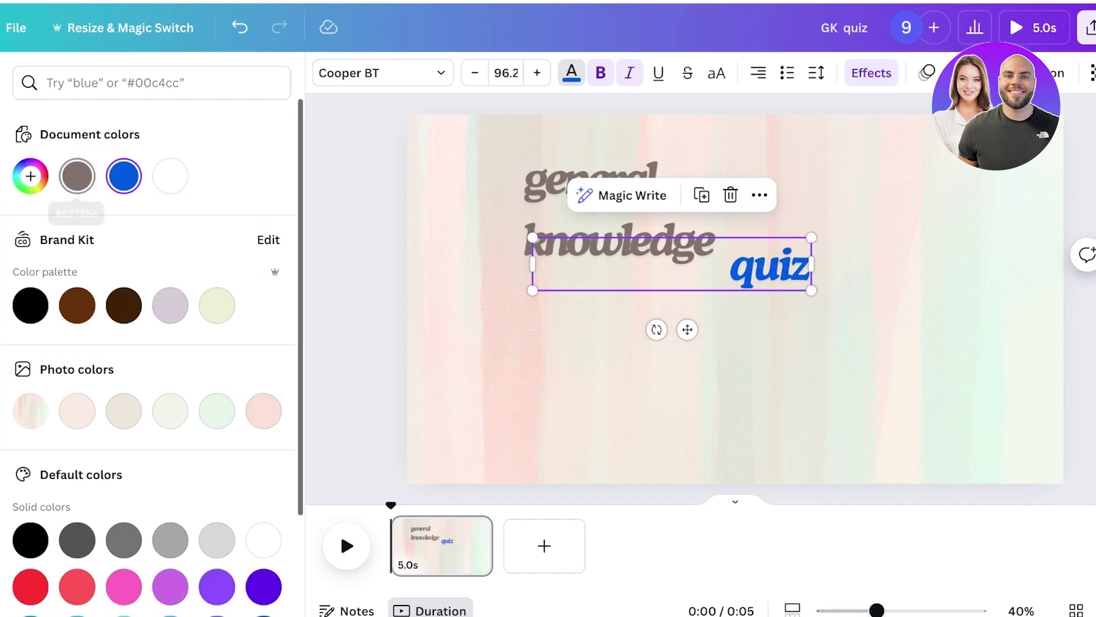
pyautogui.click(77, 176)
pyautogui.click(714, 365)
# Move the "quiz" text level with "knowledge" on its right, and narrow its text box to clear that word
pyautogui.moveTo(768, 268); pyautogui.dragTo(902, 244)
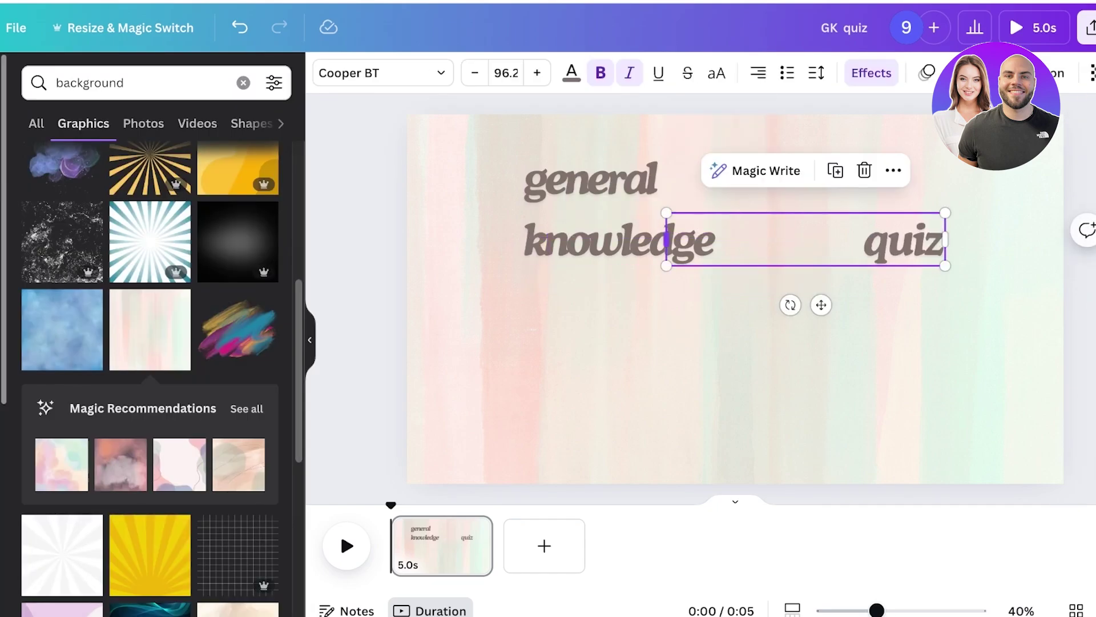
pyautogui.moveTo(666, 240); pyautogui.dragTo(815, 270)
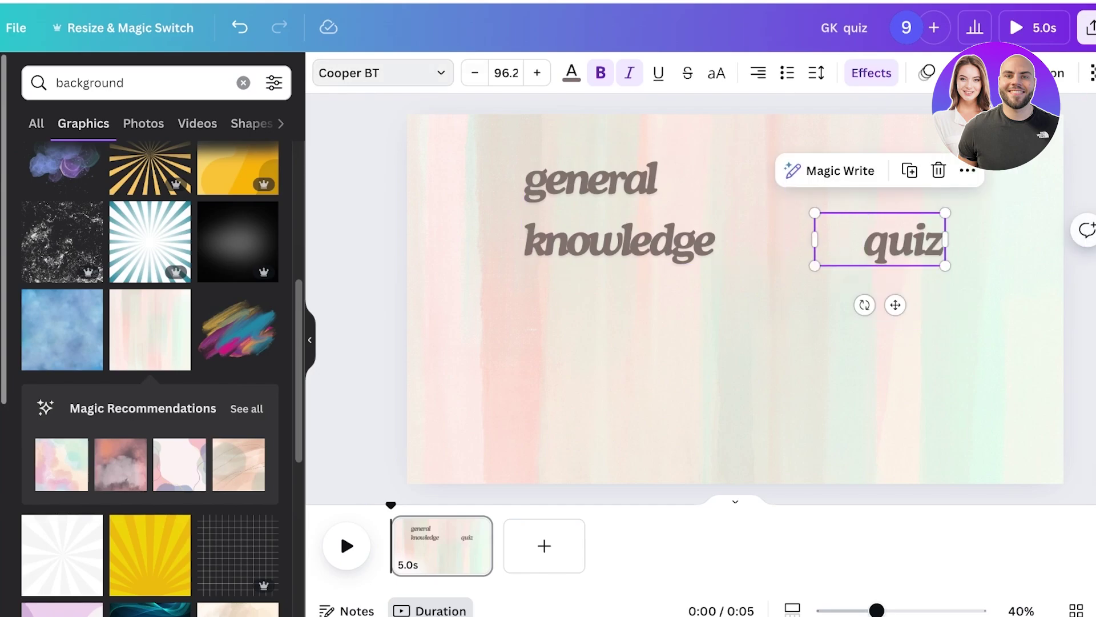
# Try the Alex Brush, Old Standard, Citadel Script and Emitha fonts on the "quiz" text
pyautogui.click(382, 72)
pyautogui.scroll(-10, 143, 436)
pyautogui.scroll(1, 142, 436)
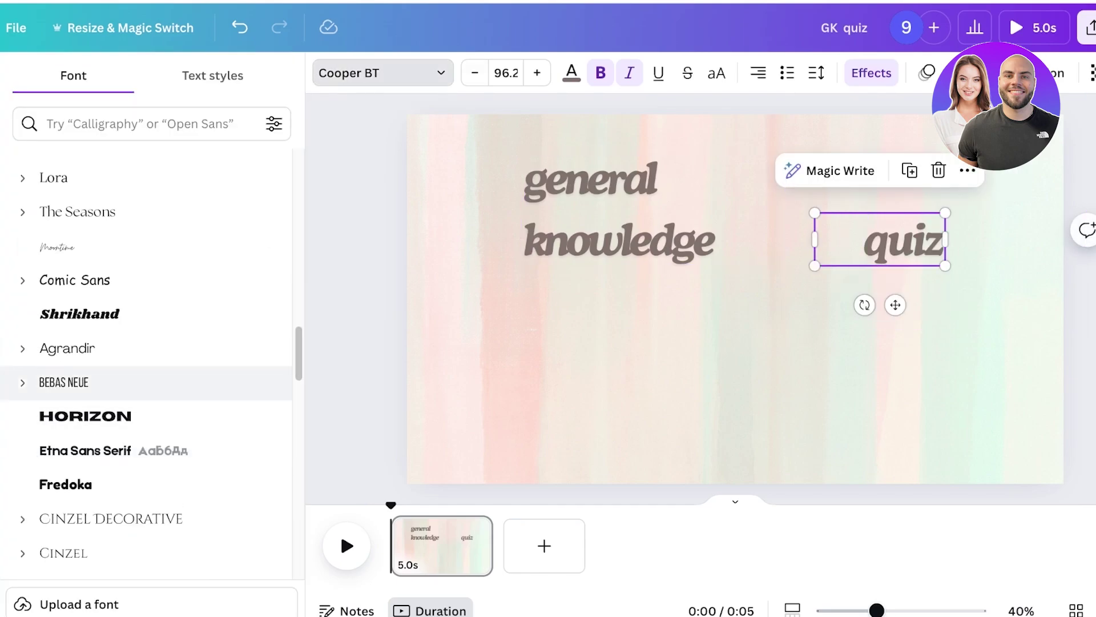
pyautogui.scroll(-15, 143, 279)
pyautogui.click(143, 252)
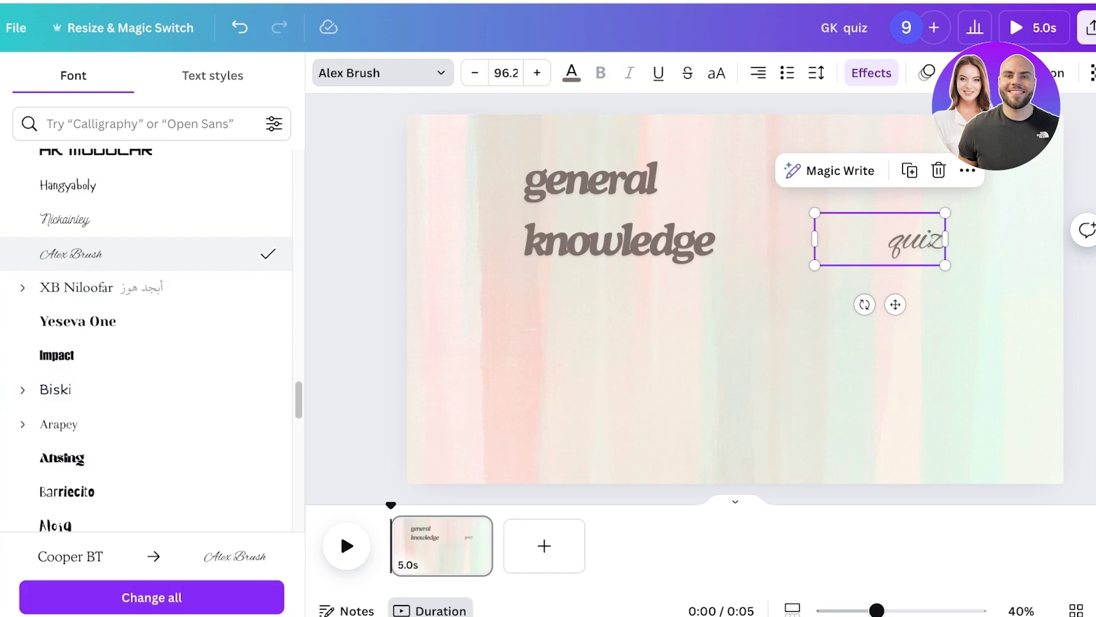
pyautogui.scroll(-10, 142, 388)
pyautogui.click(78, 404)
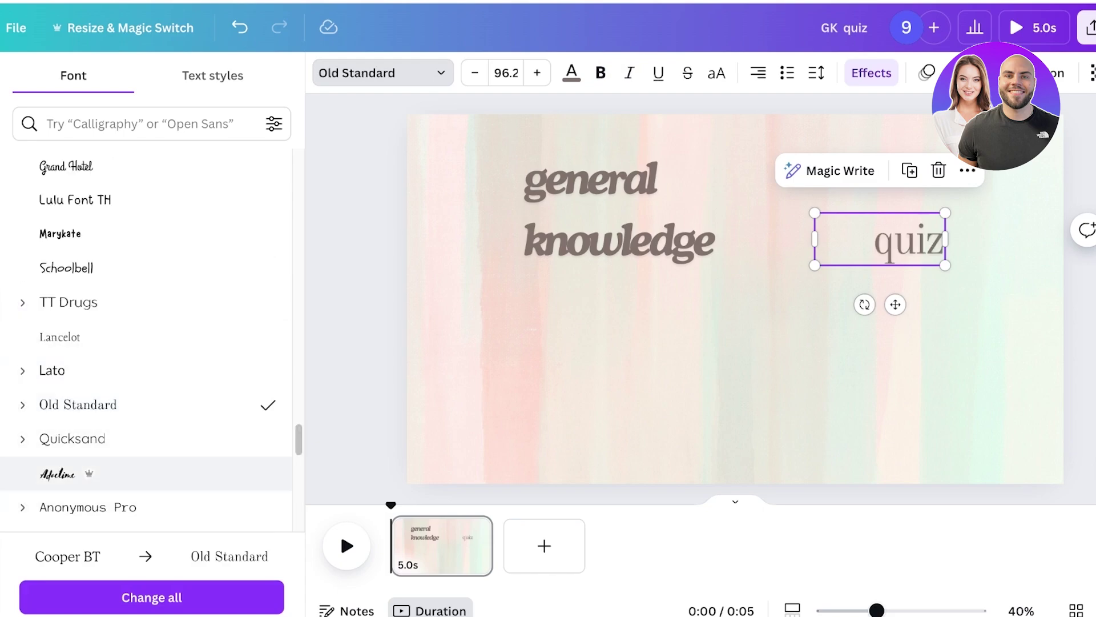
pyautogui.click(86, 474)
pyautogui.scroll(-5, 143, 343)
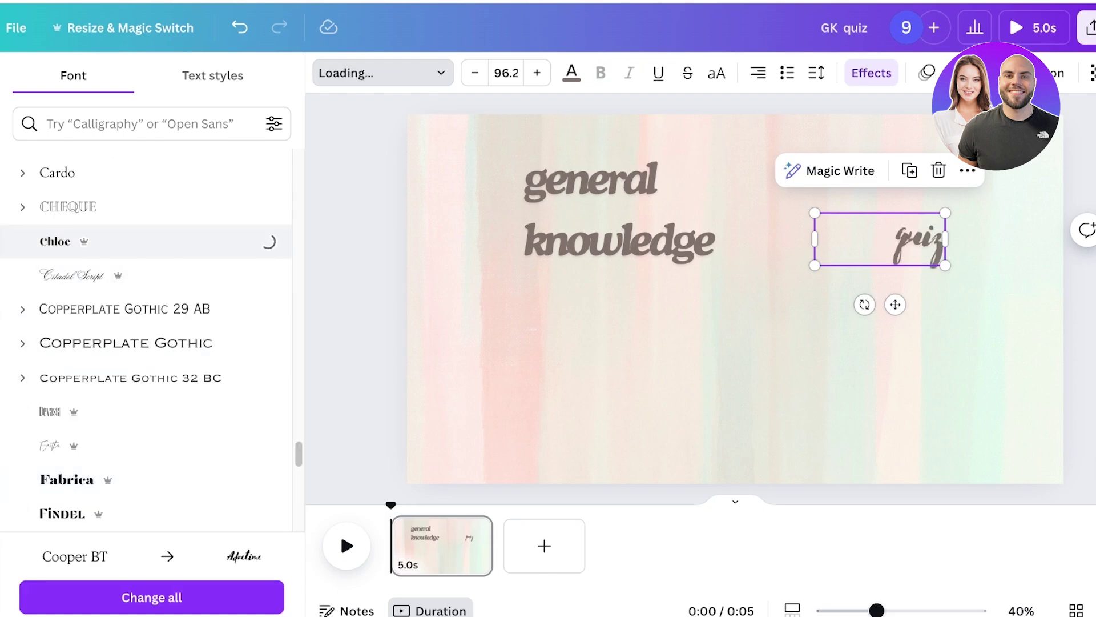
pyautogui.click(102, 275)
pyautogui.click(103, 446)
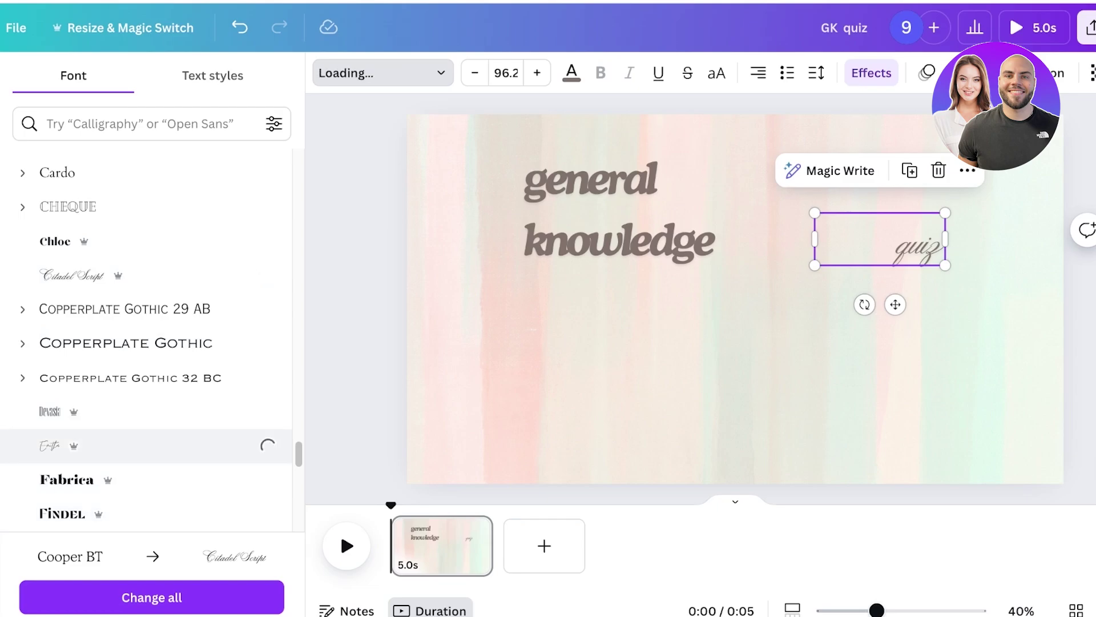
pyautogui.scroll(-5, 143, 411)
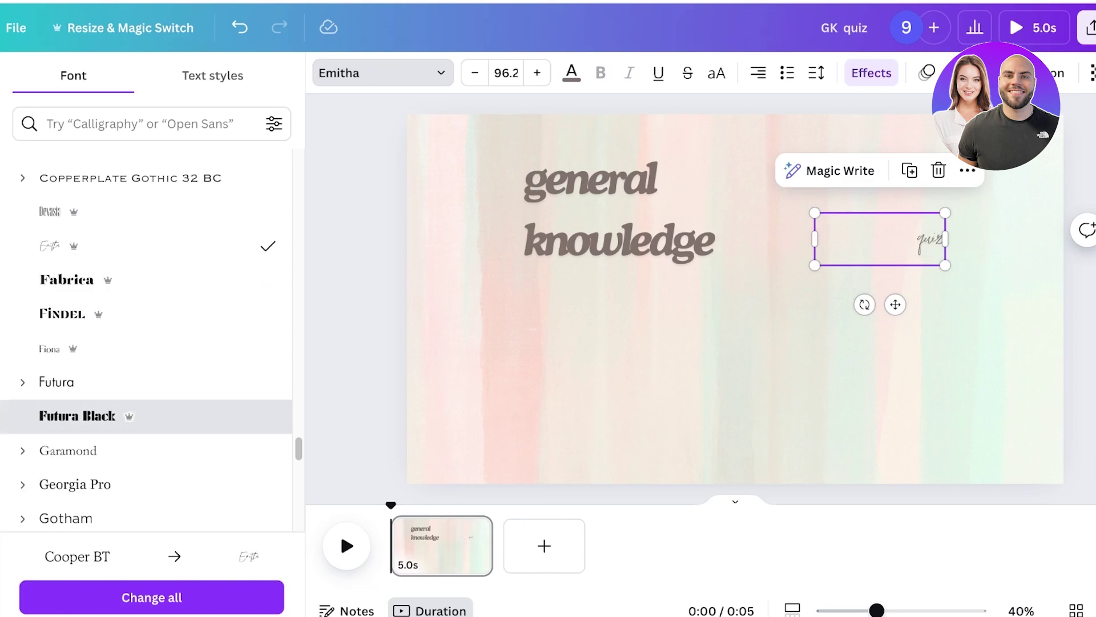
# Set the font of the "quiz" text to Madelyn
pyautogui.scroll(-10, 143, 411)
pyautogui.click(55, 276)
pyautogui.click(795, 246)
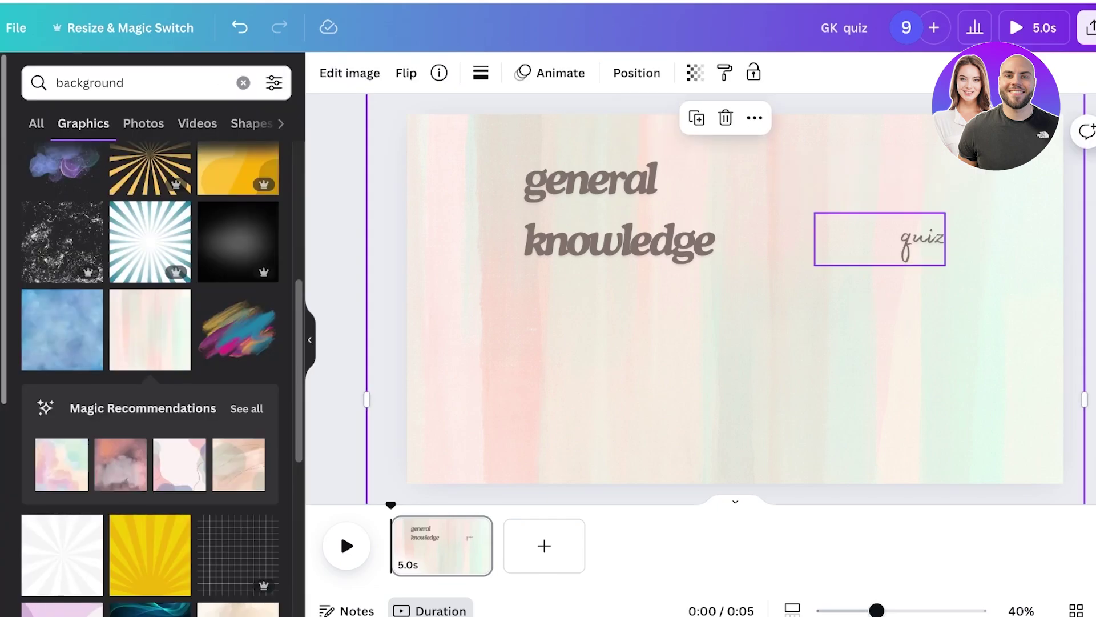
# Enlarge the "quiz" text to size 261, narrow its text box, and place it in the page's lower right area
pyautogui.click(902, 240)
pyautogui.moveTo(815, 213); pyautogui.dragTo(591, 123)
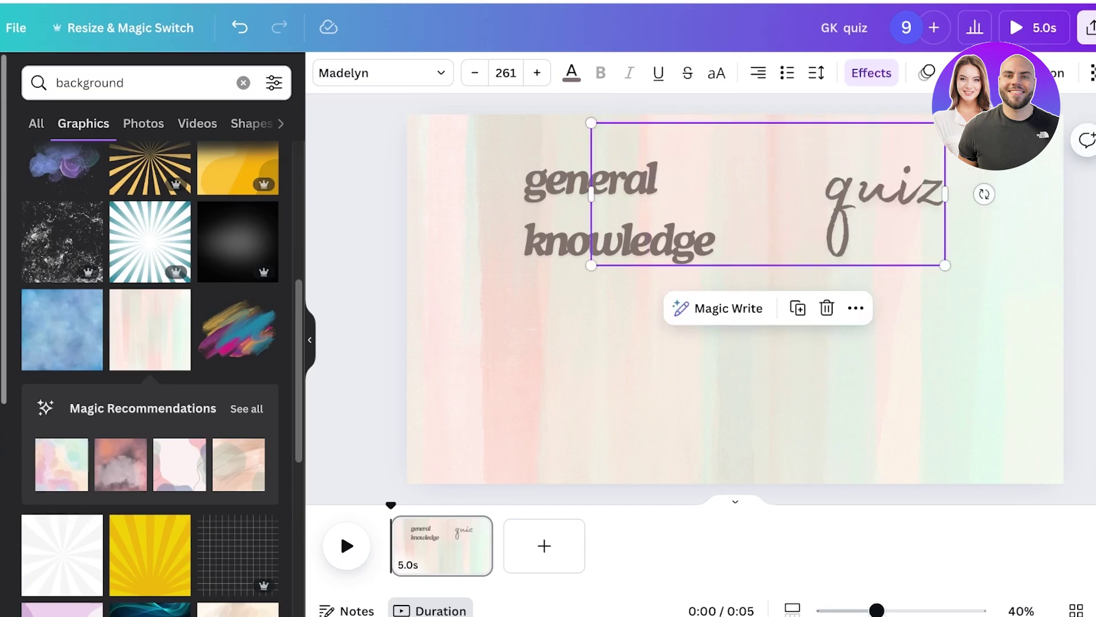
pyautogui.moveTo(591, 195); pyautogui.dragTo(798, 194)
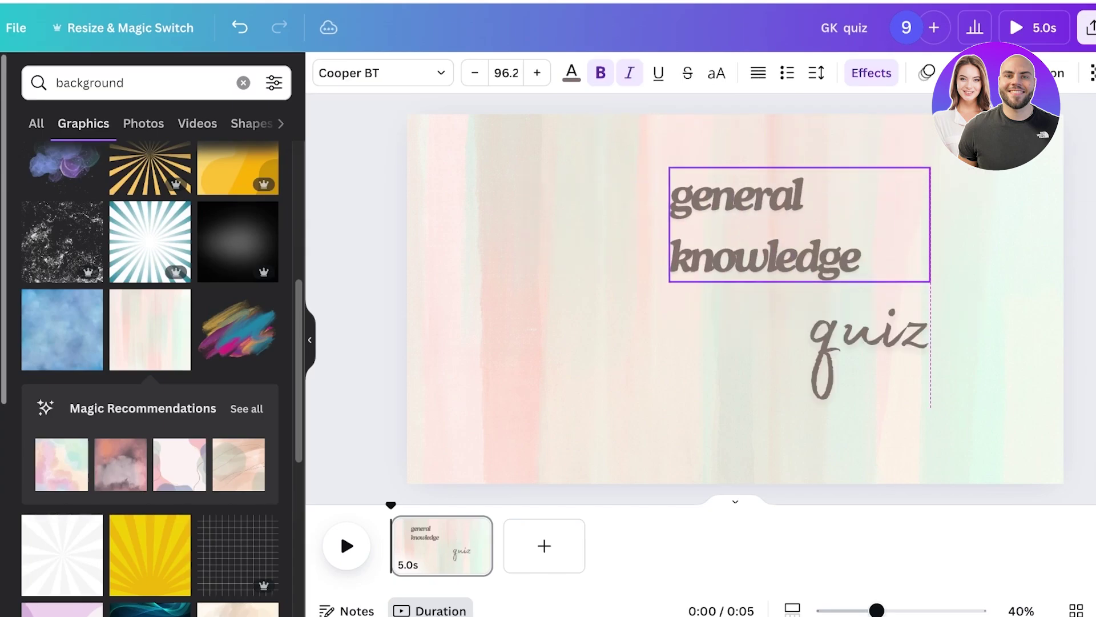
# Move "general knowledge" above "quiz" and widen its text box just enough for both words to fit on one line
pyautogui.moveTo(742, 228); pyautogui.dragTo(696, 247)
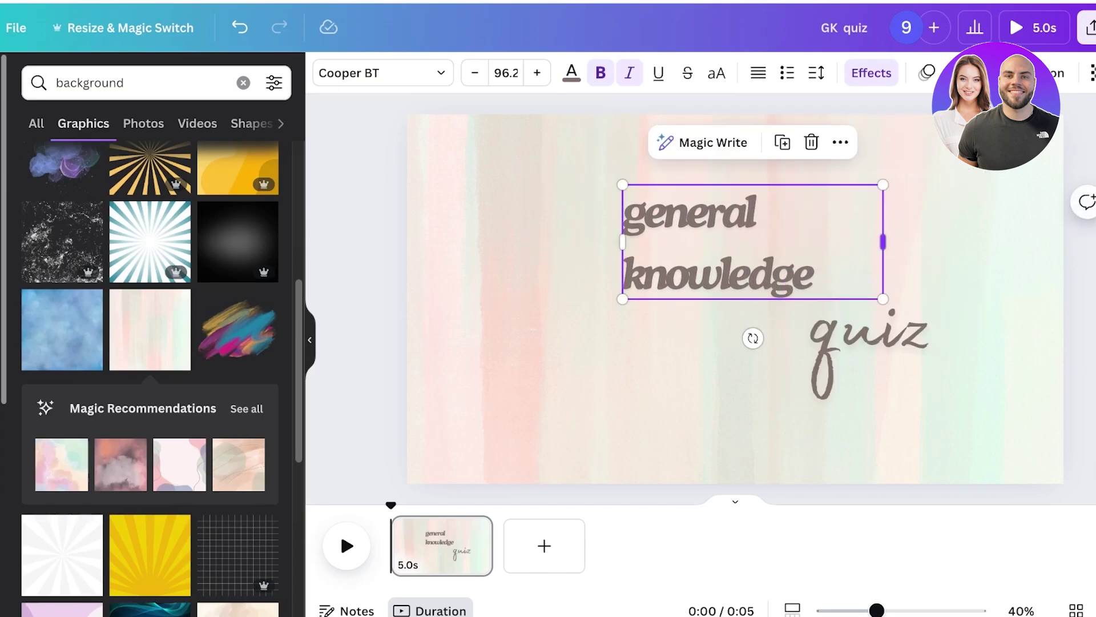
pyautogui.moveTo(882, 242); pyautogui.dragTo(1077, 268)
pyautogui.moveTo(864, 338); pyautogui.dragTo(785, 315)
pyautogui.moveTo(997, 250); pyautogui.dragTo(915, 250)
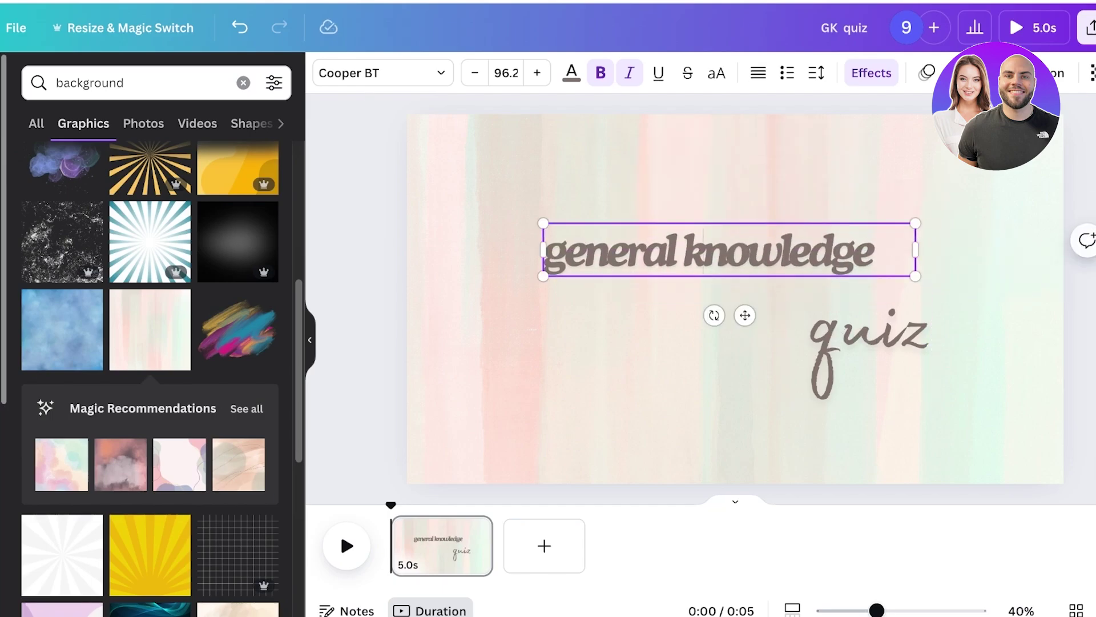
# Capitalise the first letters of both words so the title text reads "General Knowledge"
pyautogui.press('BackSpace')
pyautogui.write('K')
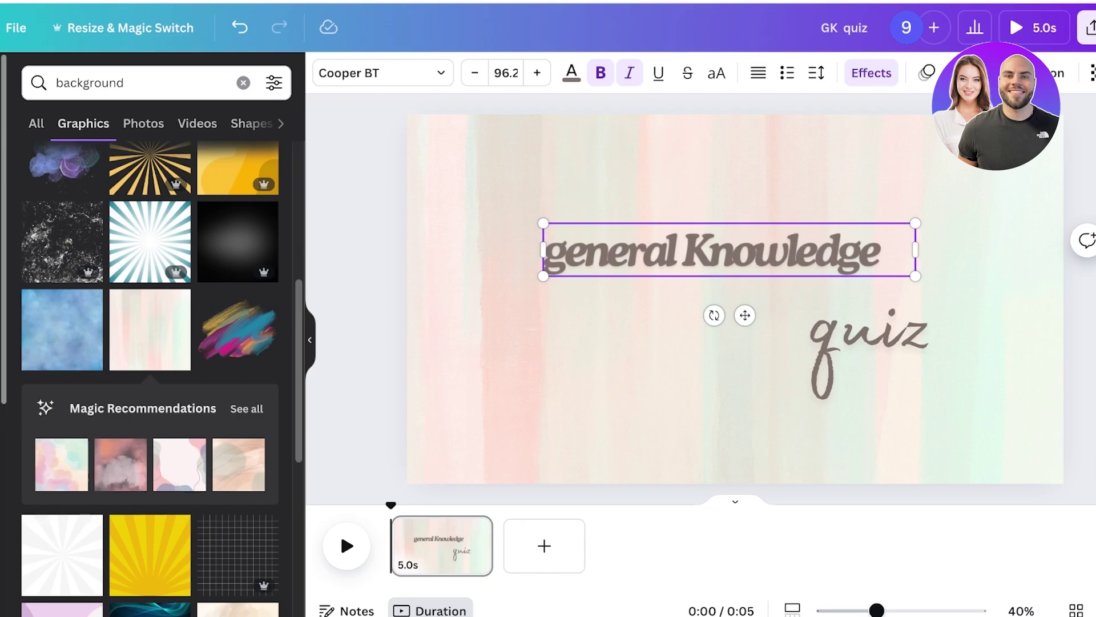
pyautogui.press('BackSpace')
pyautogui.write('G')
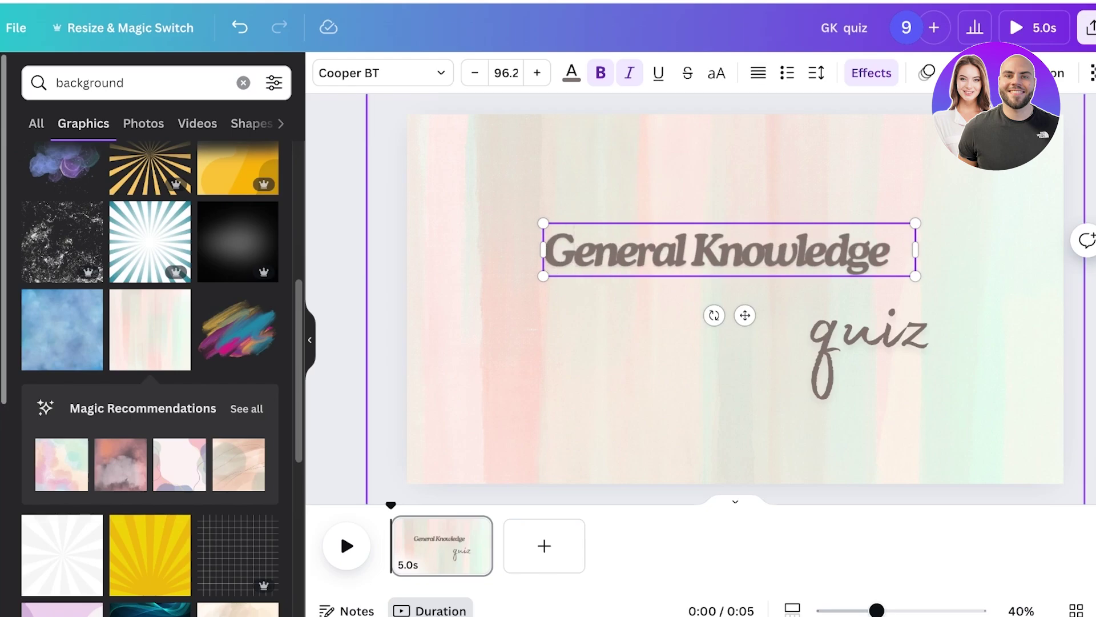
# Shift "General Knowledge" slightly right above "quiz" and centre-align the text in its box
pyautogui.click(685, 342)
pyautogui.moveTo(729, 251); pyautogui.dragTo(791, 267)
pyautogui.moveTo(807, 331); pyautogui.dragTo(781, 325)
pyautogui.click(758, 73)
pyautogui.click(758, 73)
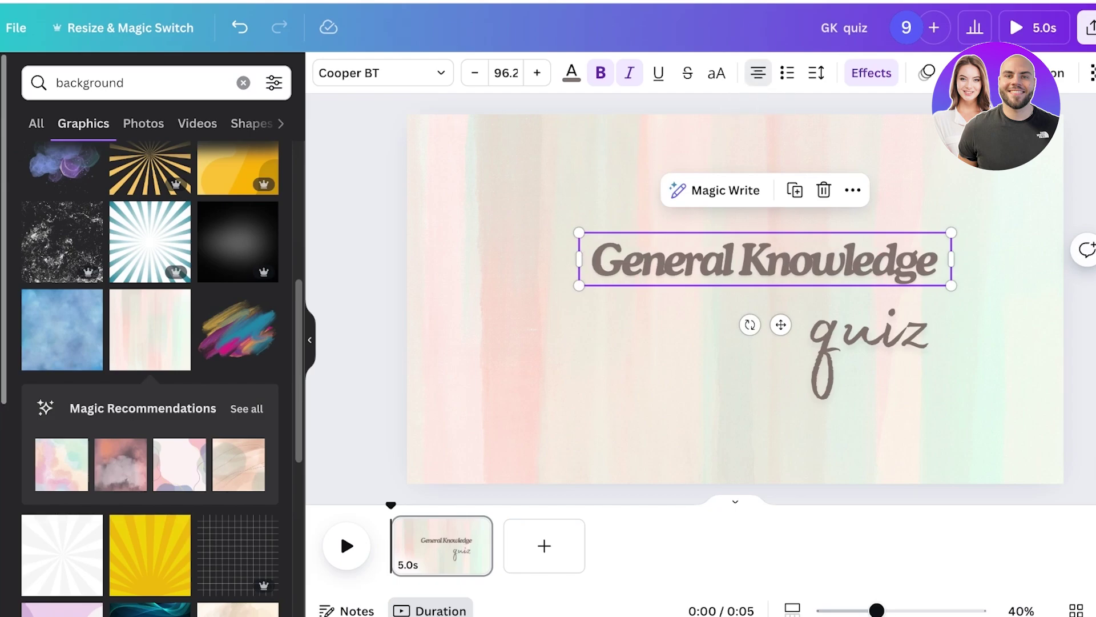
# Centre "General Knowledge" horizontally on the page, enlarge "quiz" to size 390, and place it below the right part of the title
pyautogui.click(845, 337)
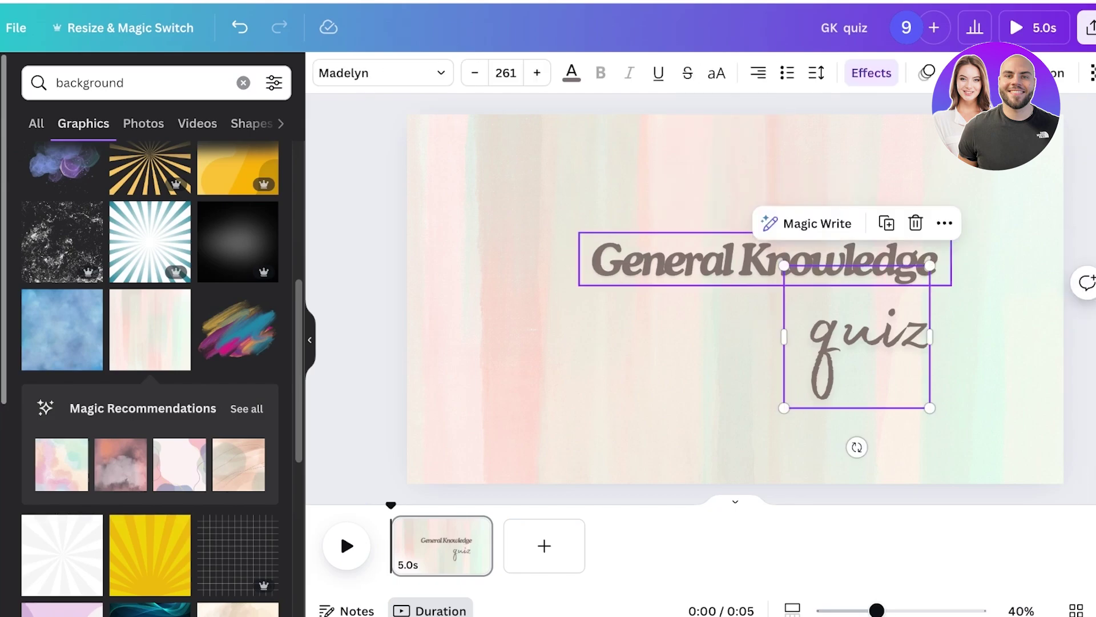
pyautogui.moveTo(743, 260); pyautogui.dragTo(655, 265)
pyautogui.moveTo(857, 336); pyautogui.dragTo(735, 368)
pyautogui.moveTo(798, 291); pyautogui.dragTo(872, 223)
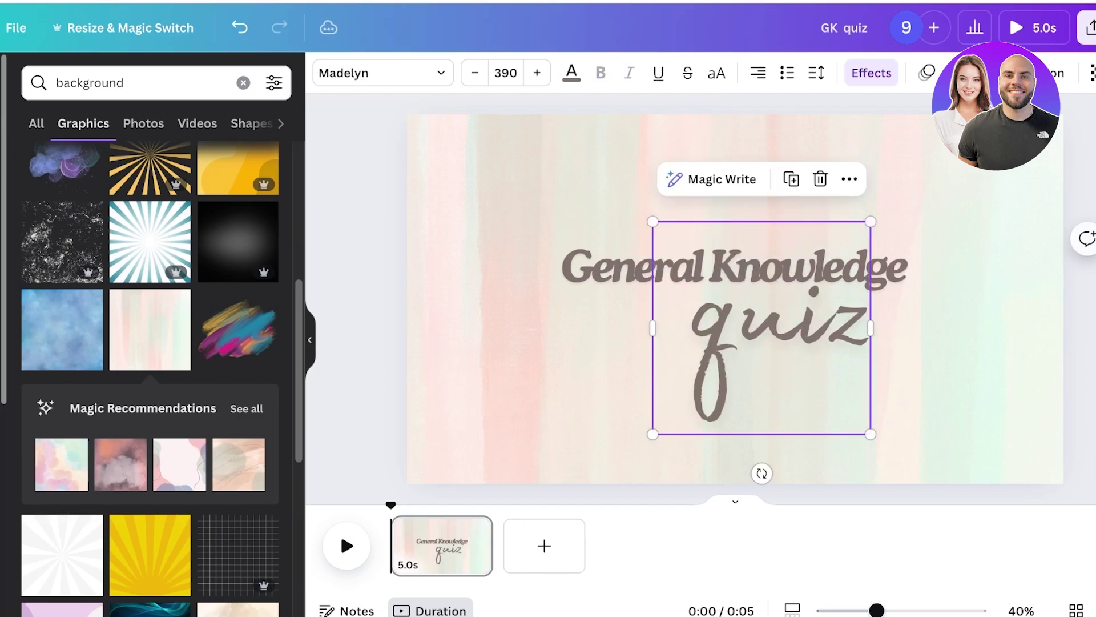
pyautogui.moveTo(762, 327); pyautogui.dragTo(870, 351)
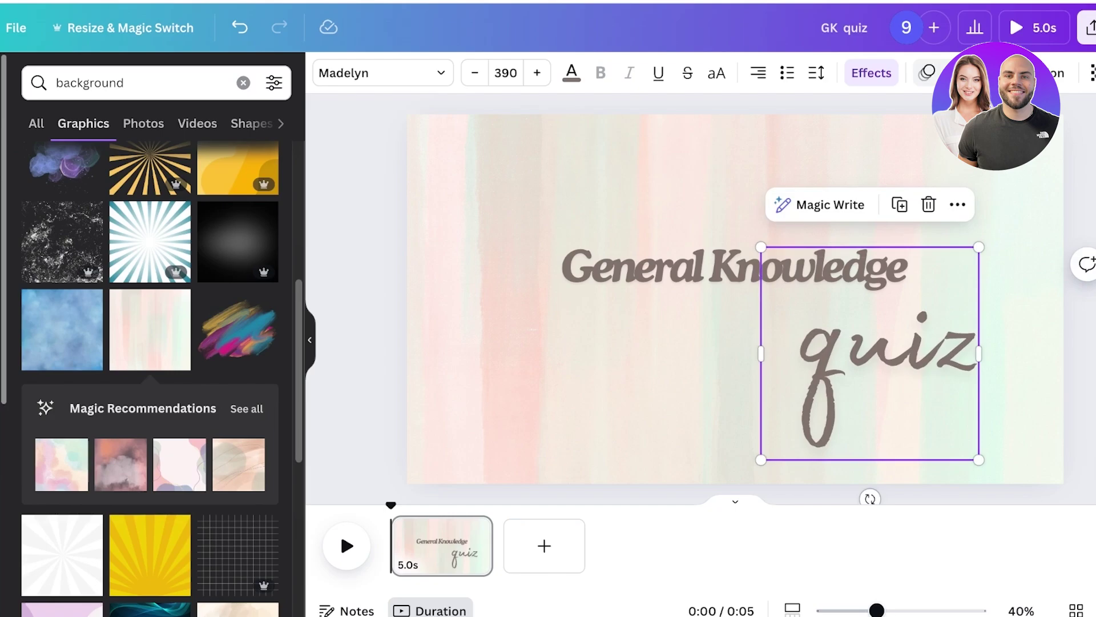
# Apply the Typewriter animation to the "quiz" text, running on enter with the Character writing style
pyautogui.click(927, 72)
pyautogui.scroll(-8, 237, 399)
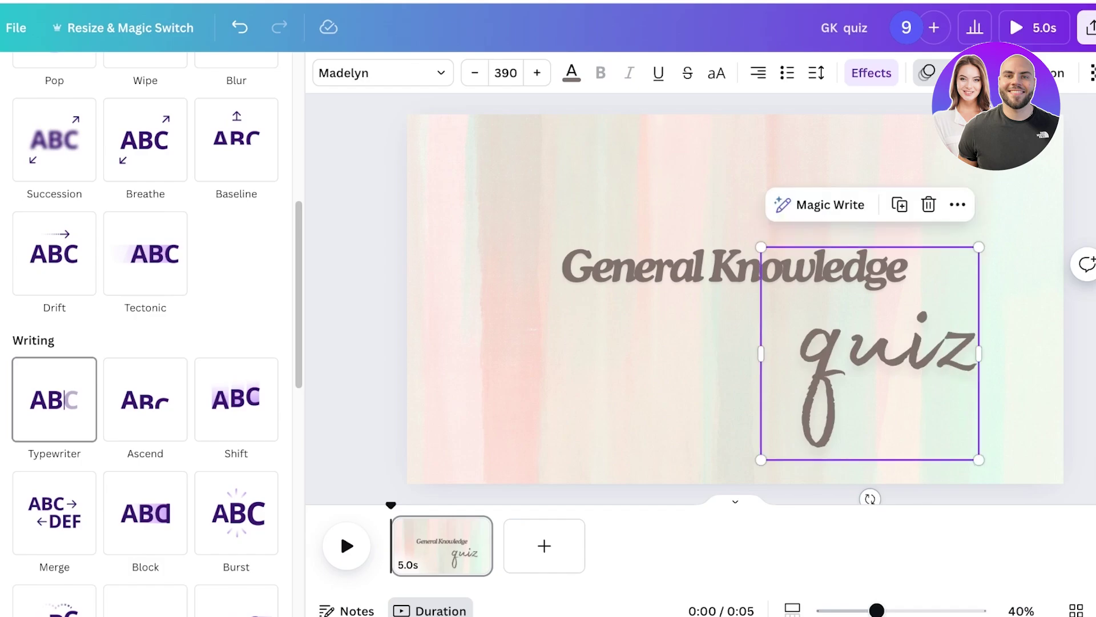
pyautogui.click(55, 399)
pyautogui.scroll(-1, 145, 343)
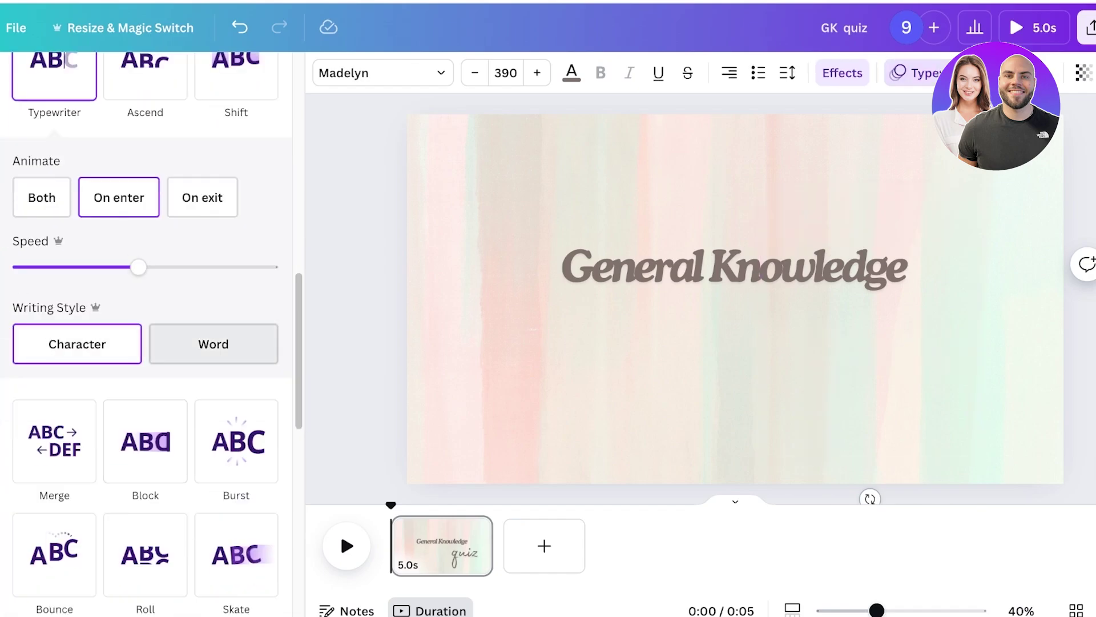
pyautogui.scroll(-10, 146, 331)
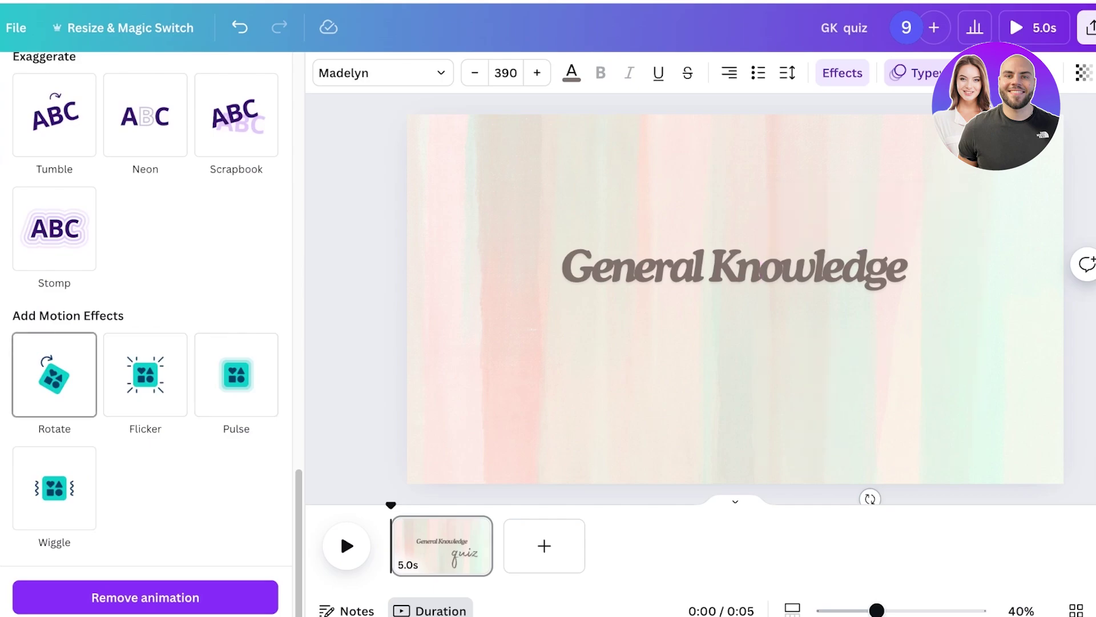
pyautogui.click(916, 73)
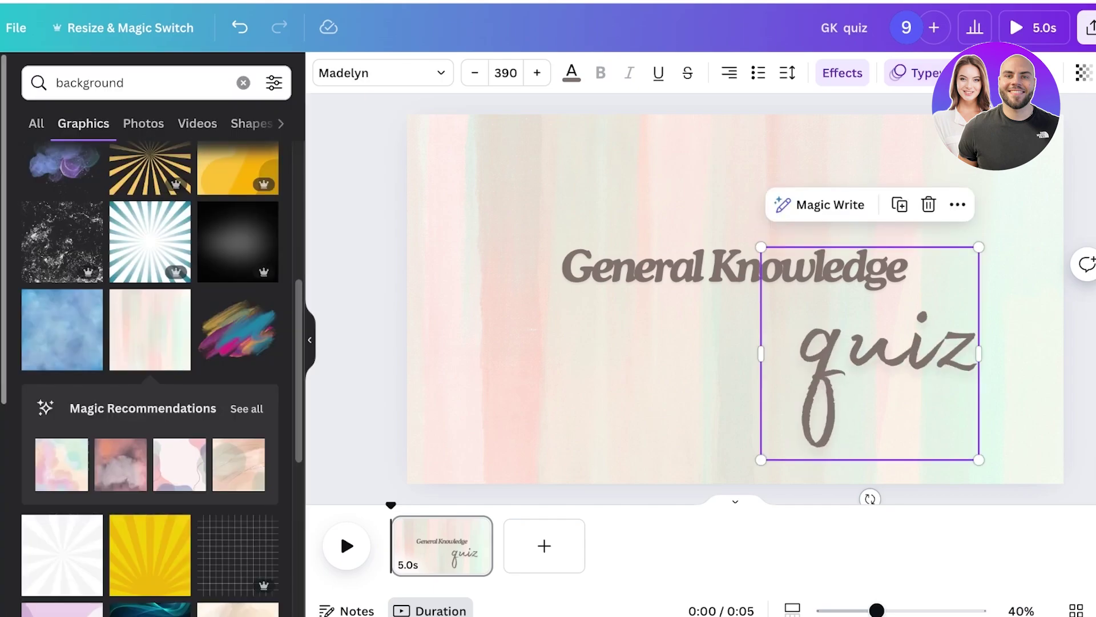
pyautogui.click(418, 545)
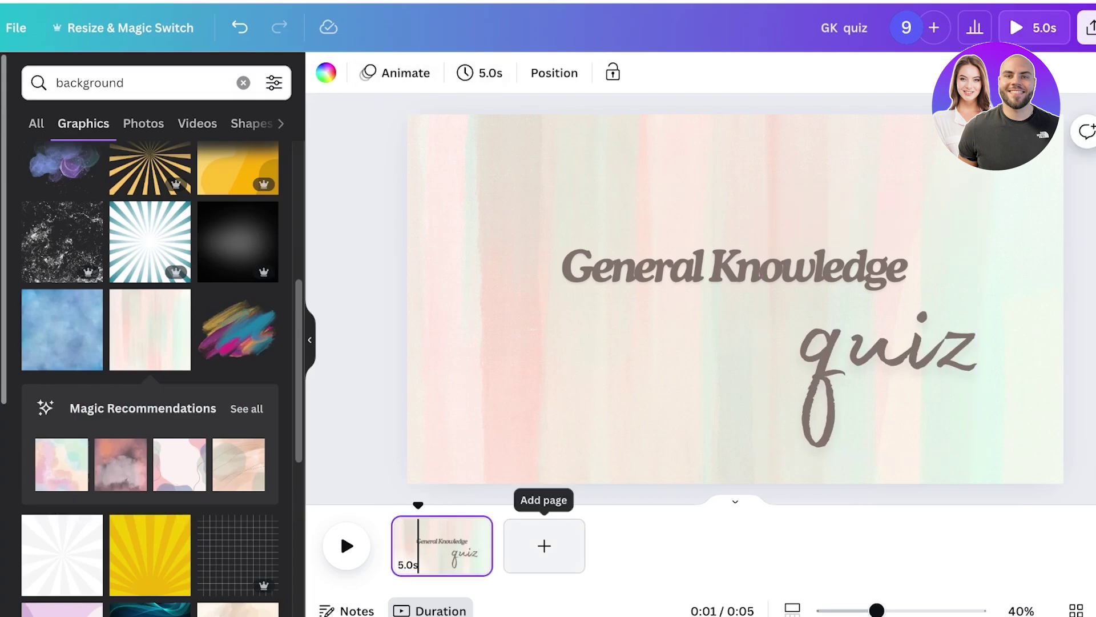
# Add a second page and insert the recommended graphic with coral, turquoise, yellow and green wavy shapes
pyautogui.click(544, 545)
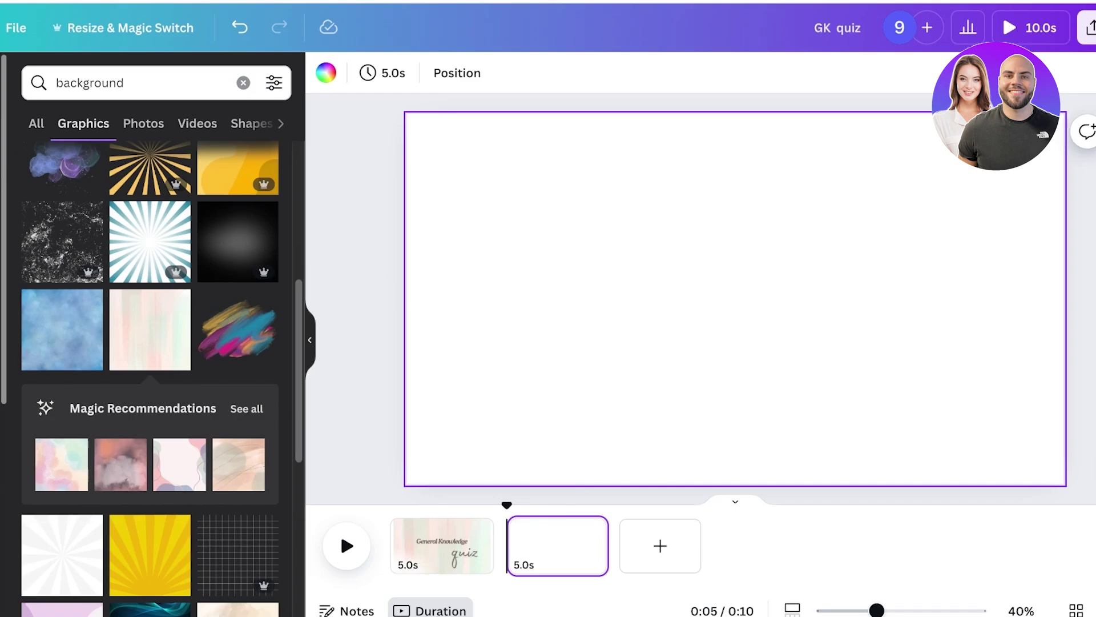
pyautogui.click(246, 409)
pyautogui.scroll(-6, 150, 434)
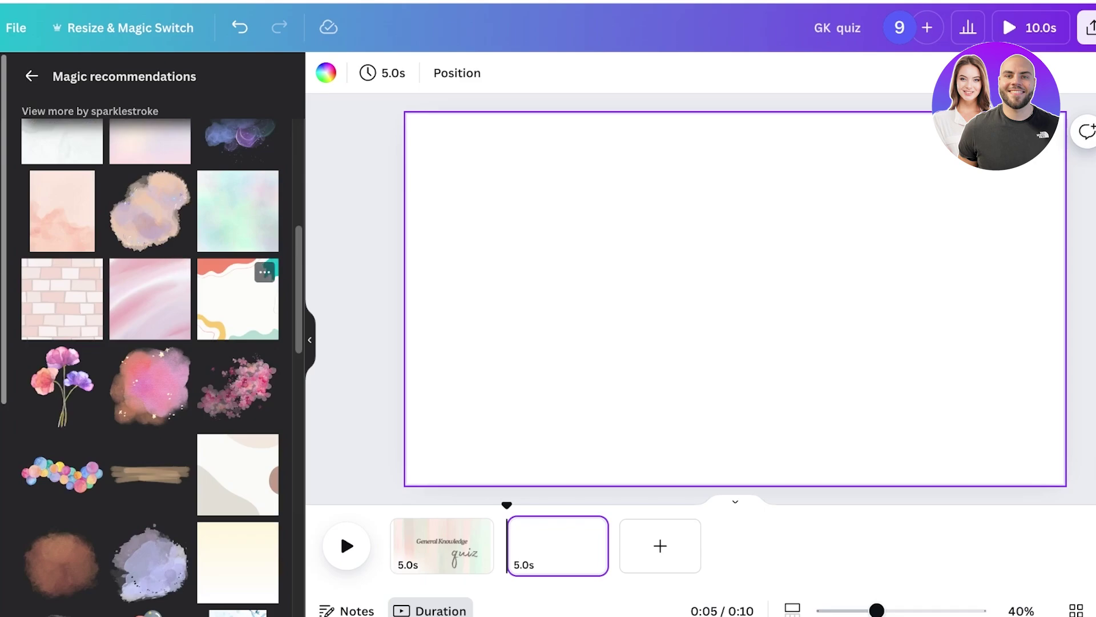
pyautogui.click(238, 299)
# Stretch the wavy graphic from the page's upper-left corner to full width and reposition its crop to show the coral and turquoise shapes
pyautogui.moveTo(735, 300); pyautogui.dragTo(555, 262)
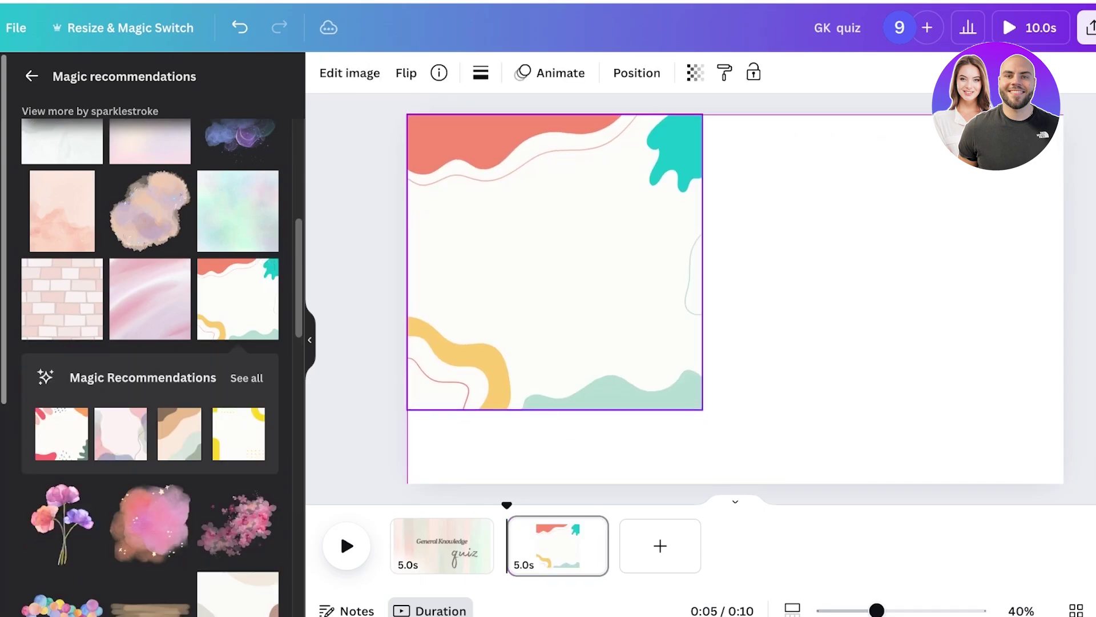
pyautogui.moveTo(702, 263); pyautogui.dragTo(1063, 262)
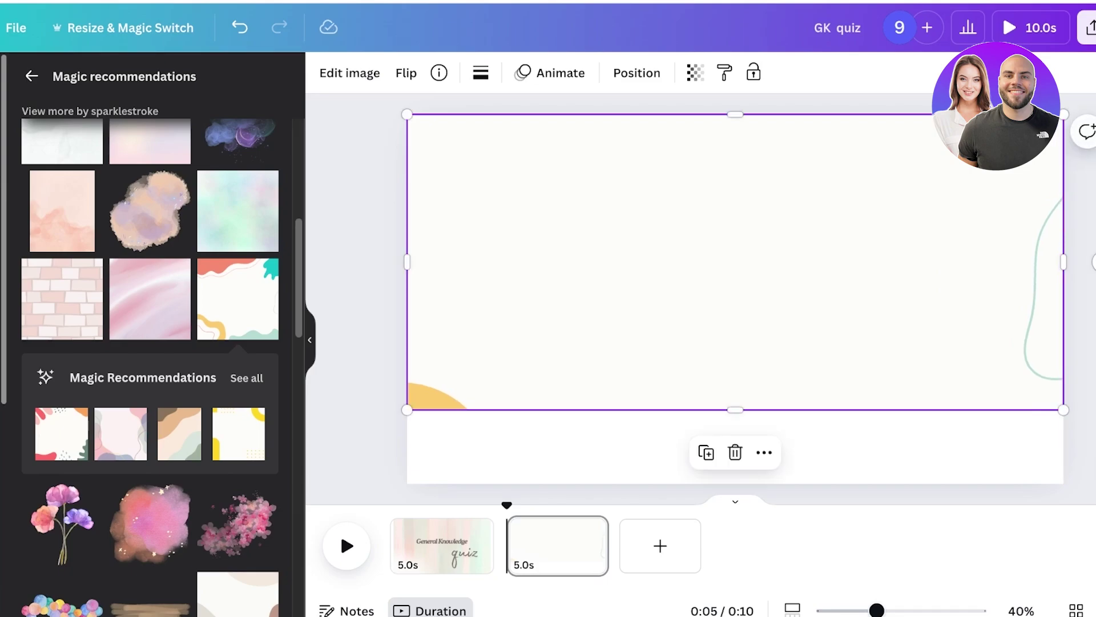
pyautogui.doubleClick(735, 228)
pyautogui.moveTo(735, 228); pyautogui.dragTo(735, 409)
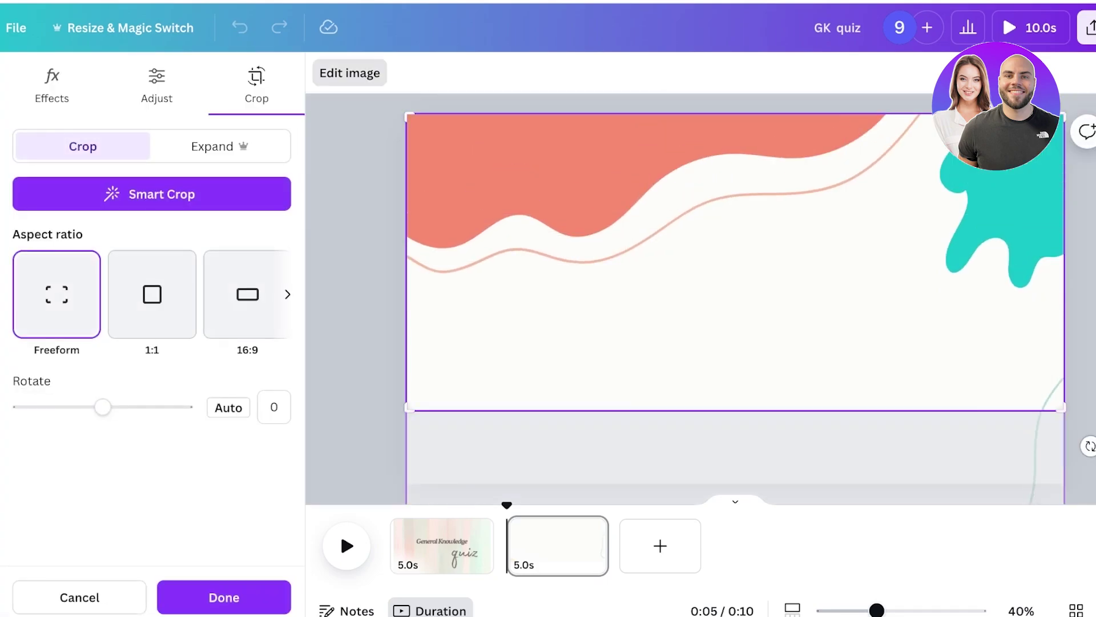
pyautogui.press('Return')
# Duplicate the wavy graphic, align the copy with the page's bottom edge, and reposition its crop to show the yellow and green shapes
pyautogui.hotkey('ctrl', 'd')
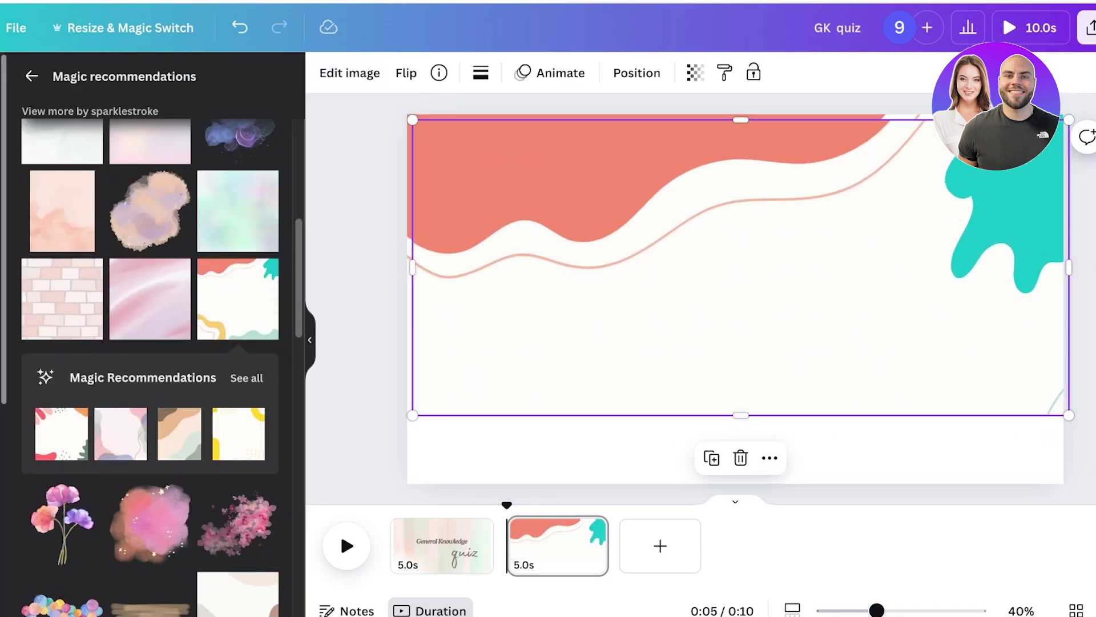
pyautogui.moveTo(735, 263); pyautogui.dragTo(730, 332)
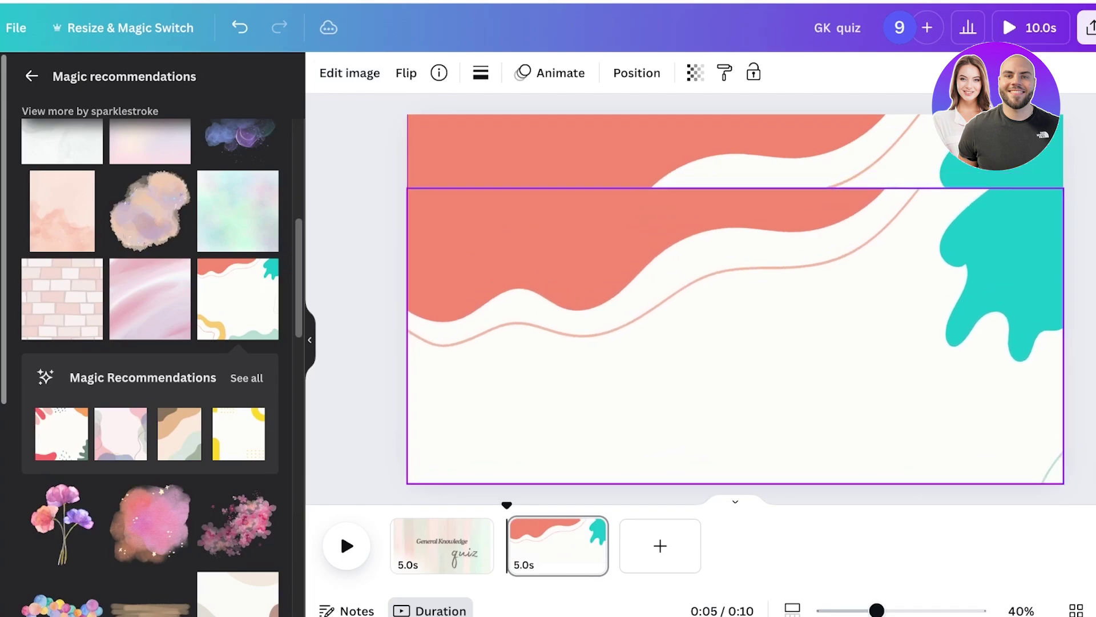
pyautogui.doubleClick(735, 365)
pyautogui.moveTo(736, 457); pyautogui.dragTo(735, 98)
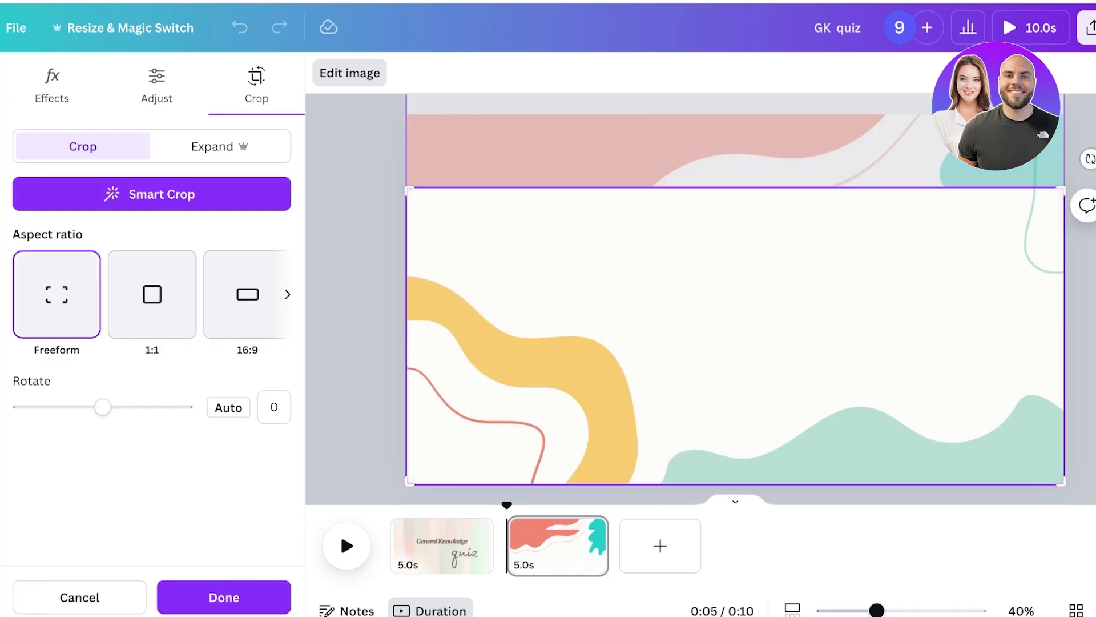
pyautogui.press('Return')
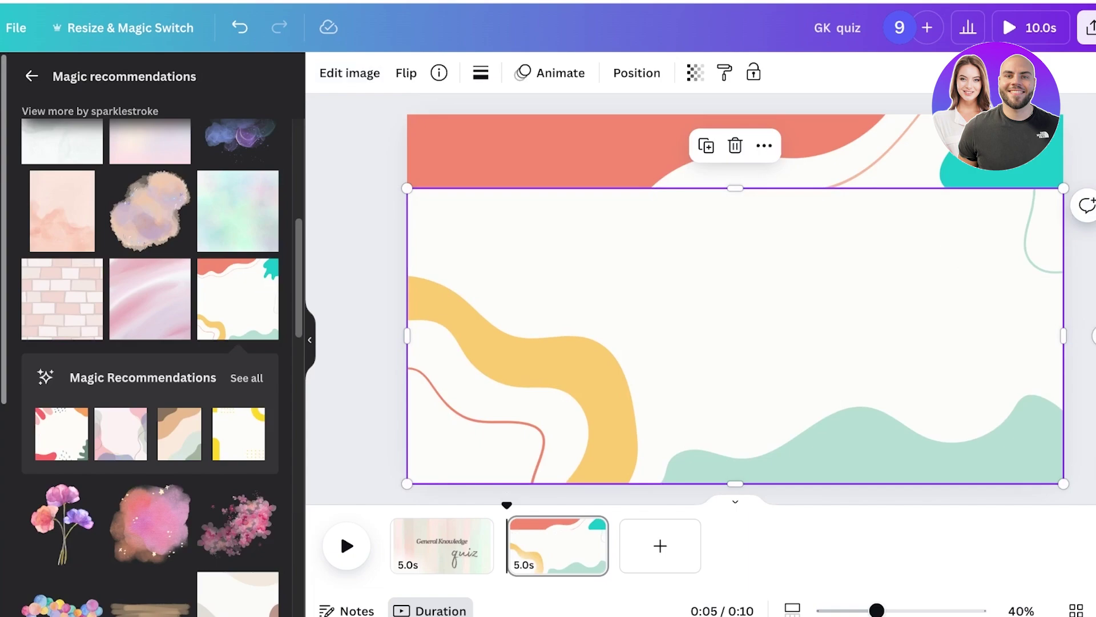
# Move the lower graphic copy further down and crop its top and right edges to uncover more of the upper graphic
pyautogui.moveTo(735, 336); pyautogui.dragTo(736, 409)
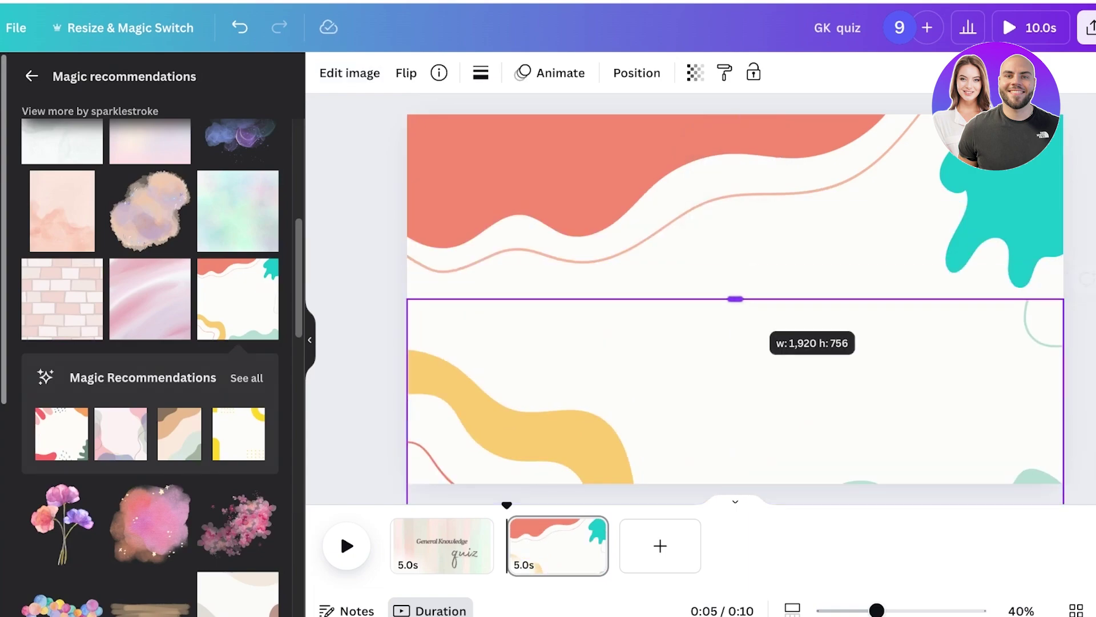
pyautogui.moveTo(736, 298); pyautogui.dragTo(735, 336)
pyautogui.press('Escape')
pyautogui.click(735, 419)
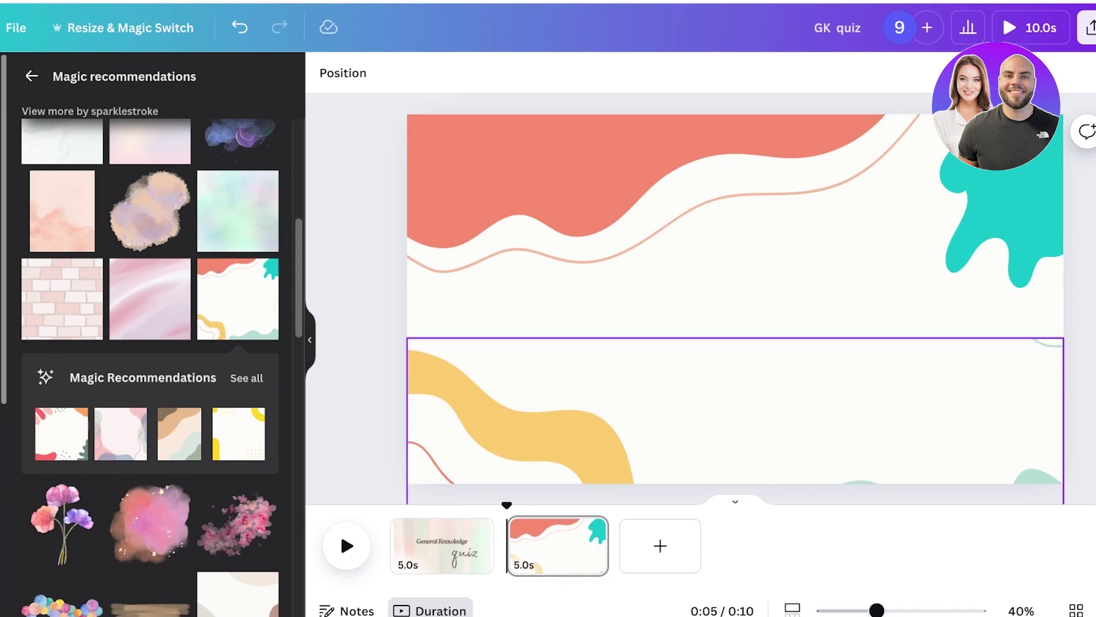
pyautogui.doubleClick(736, 420)
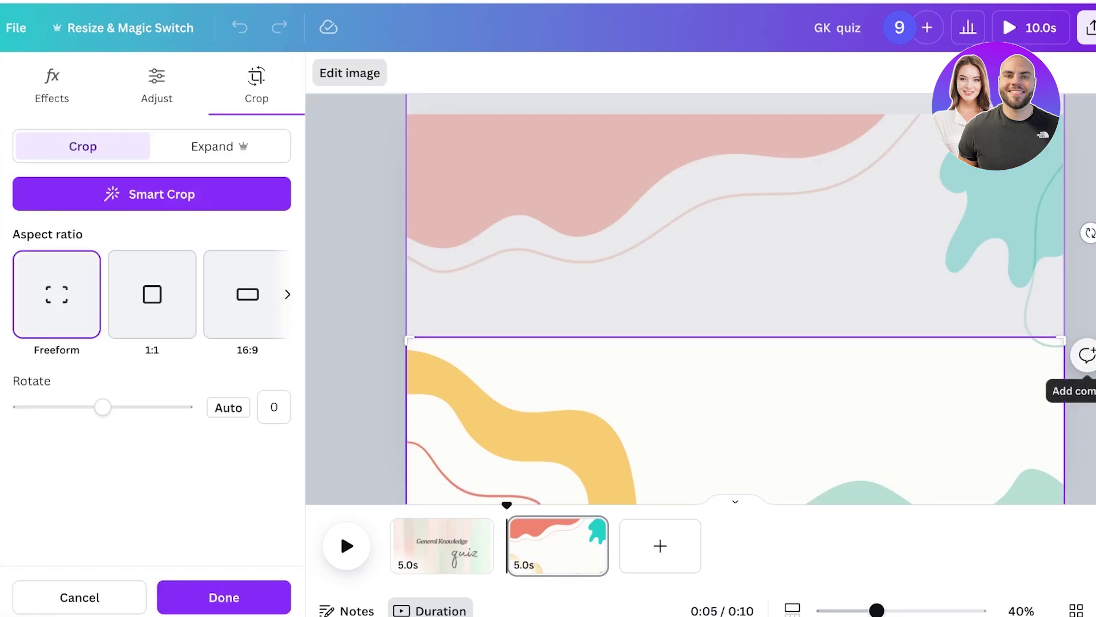
pyautogui.moveTo(1061, 340); pyautogui.dragTo(1038, 343)
pyautogui.press('Return')
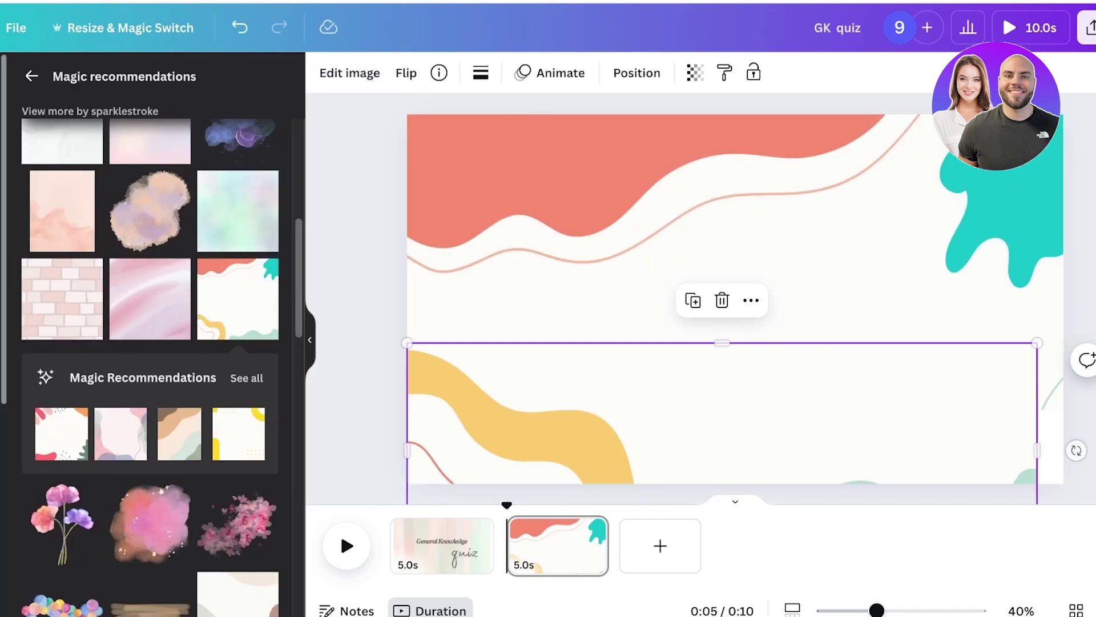
# Nudge the lower wavy graphic slightly down and extend its crop to the page's right edge to cover the gap
pyautogui.moveTo(723, 401)
pyautogui.mouseDown()
pyautogui.moveTo(751, 407)
pyautogui.moveTo(714, 403)
pyautogui.moveTo(739, 416)
pyautogui.moveTo(725, 406)
pyautogui.mouseUp()
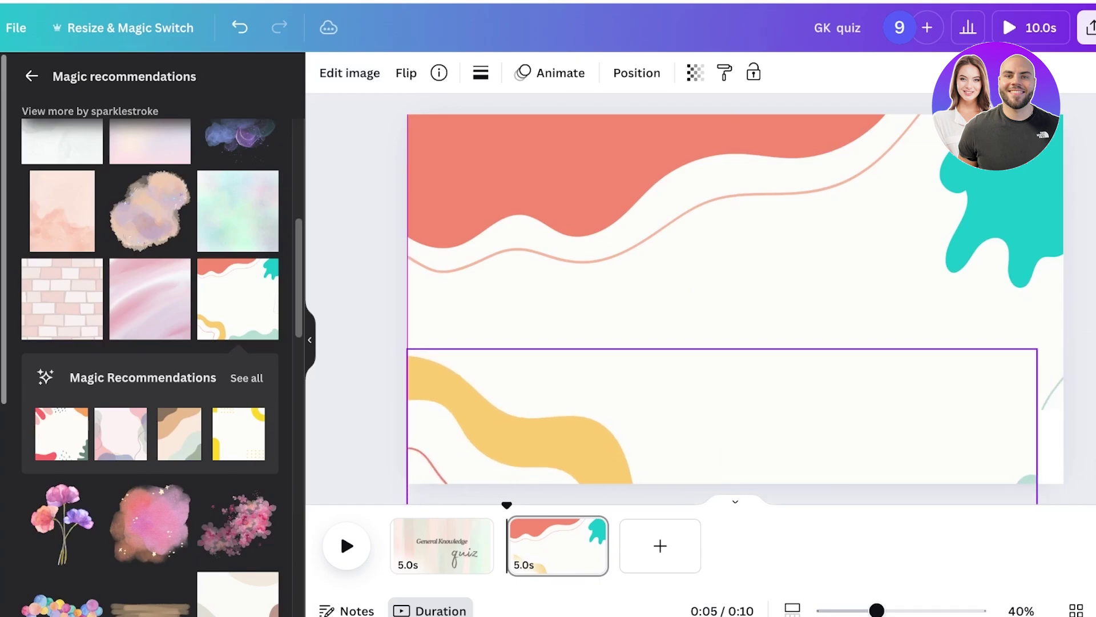
pyautogui.doubleClick(731, 320)
pyautogui.click(731, 440)
pyautogui.click(724, 384)
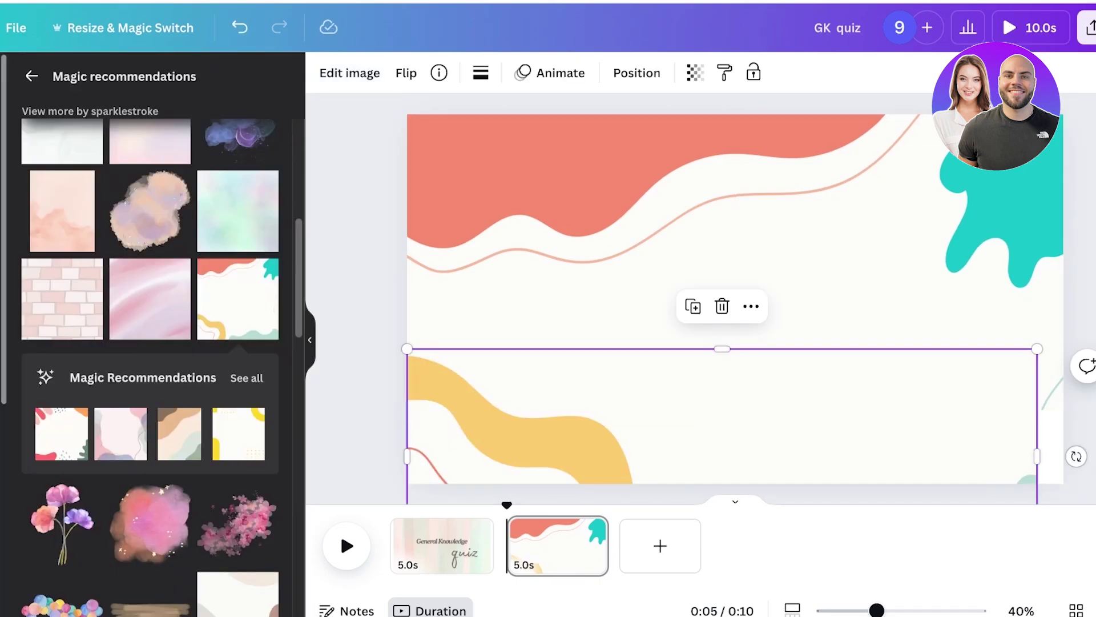
pyautogui.doubleClick(733, 394)
pyautogui.moveTo(1036, 350); pyautogui.dragTo(1065, 341)
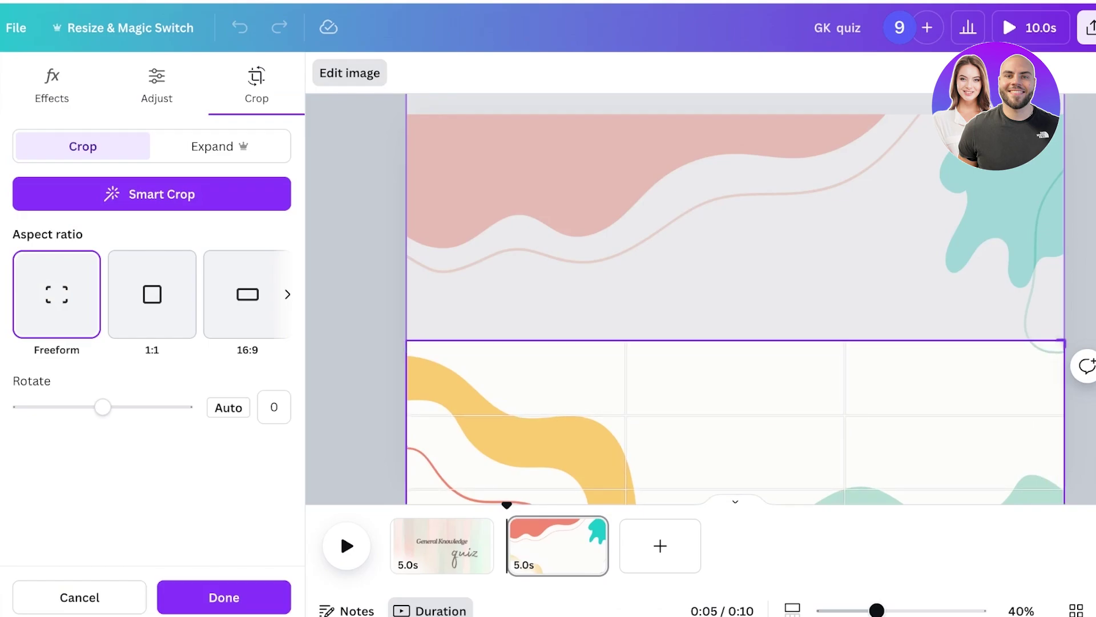
pyautogui.press('Return')
pyautogui.press('Escape')
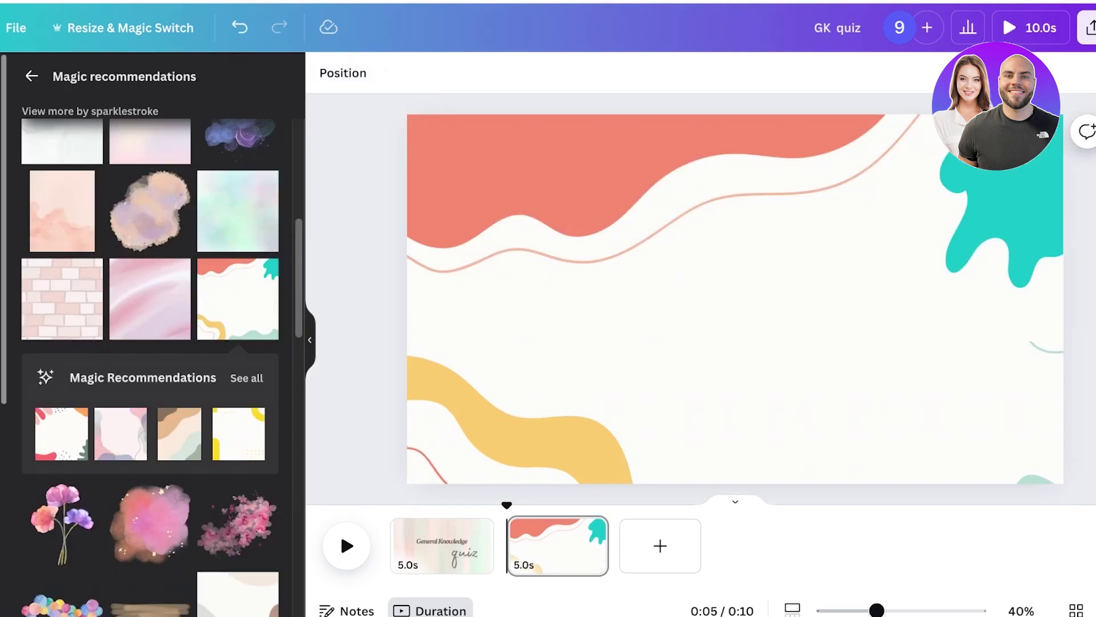
# Switch to ChatGPT and ask for 5 general knowledge questions with 4 answer options each in tabular form, with the correct answer bold
pyautogui.click(22, 206)
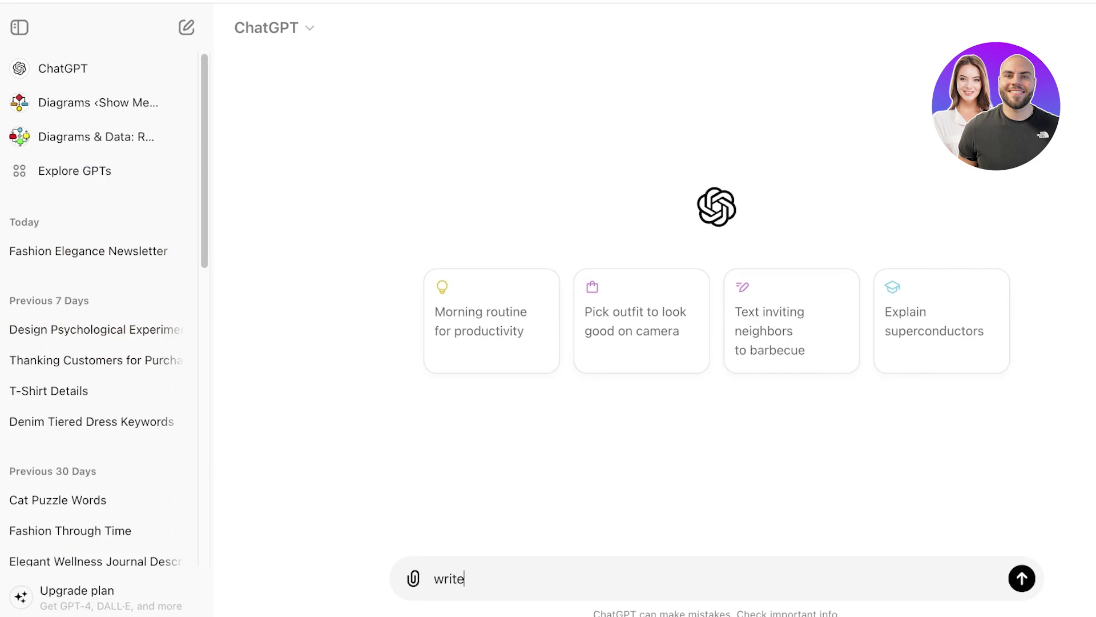
pyautogui.write('5 general knowledge questions and 4 options for answers in a tabular form. mak')
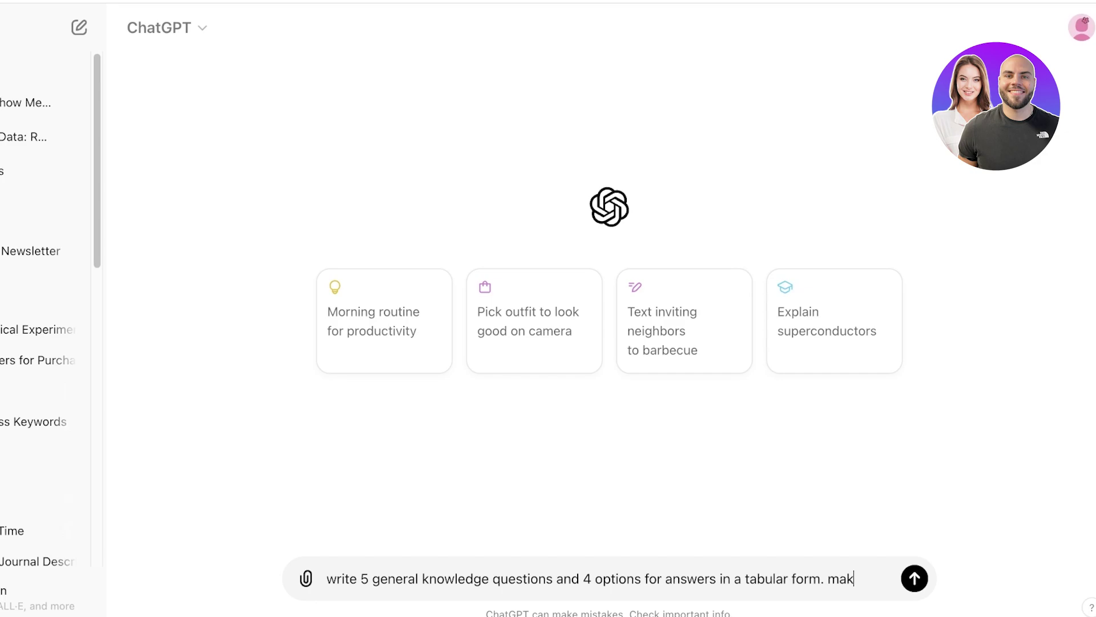
pyautogui.write('he cor')
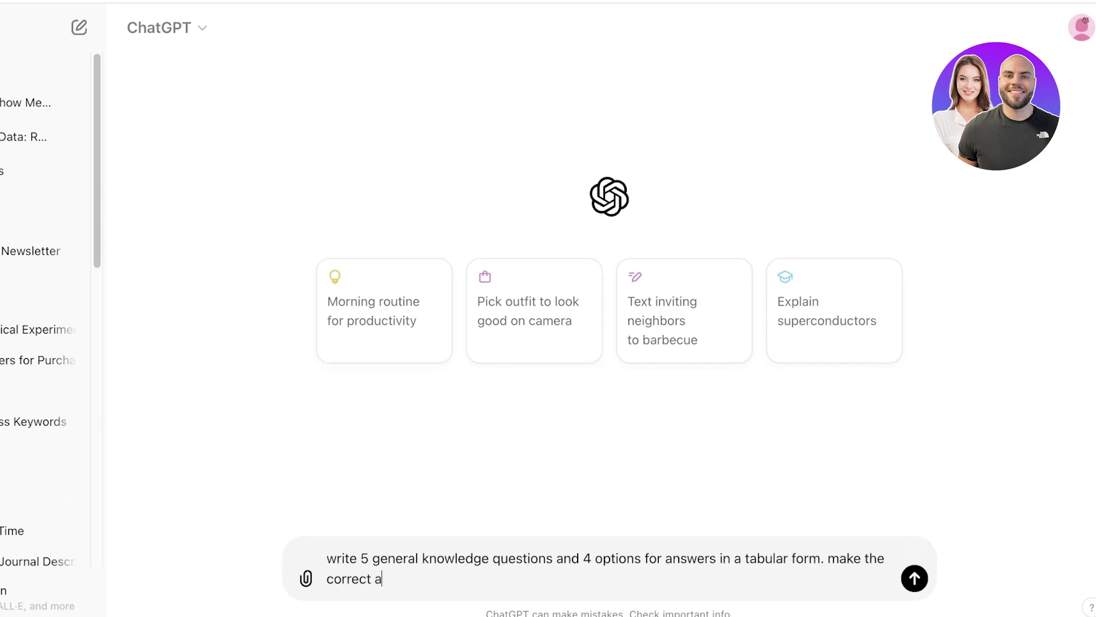
pyautogui.write('rect answer bold')
pyautogui.press('Return')
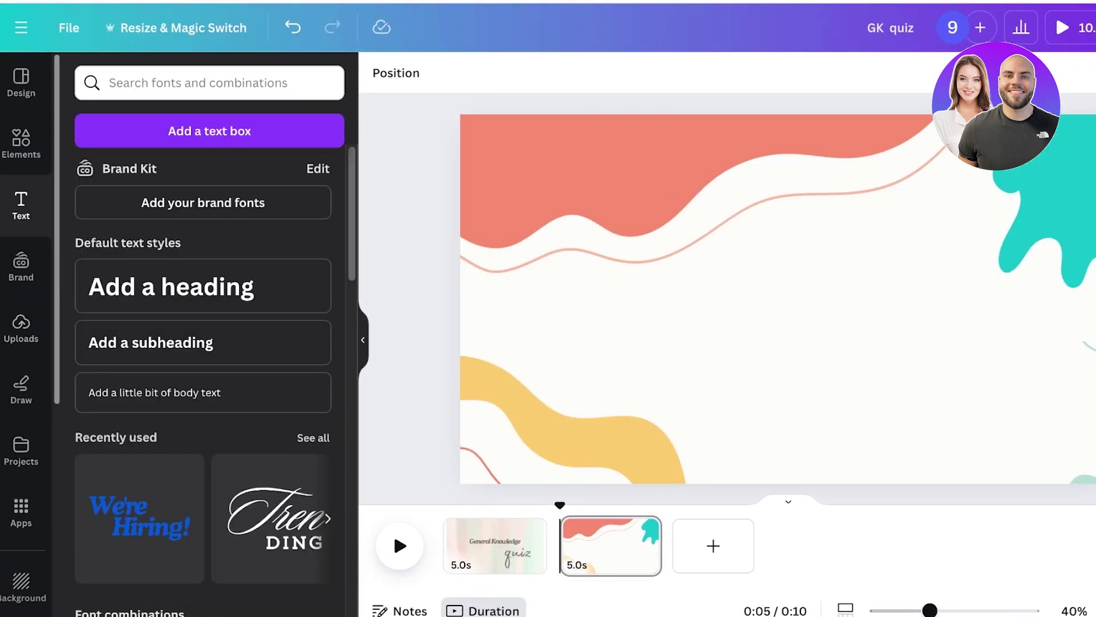
# Back in Canva, add a heading to the second page and reduce its font size to 68
pyautogui.click(171, 286)
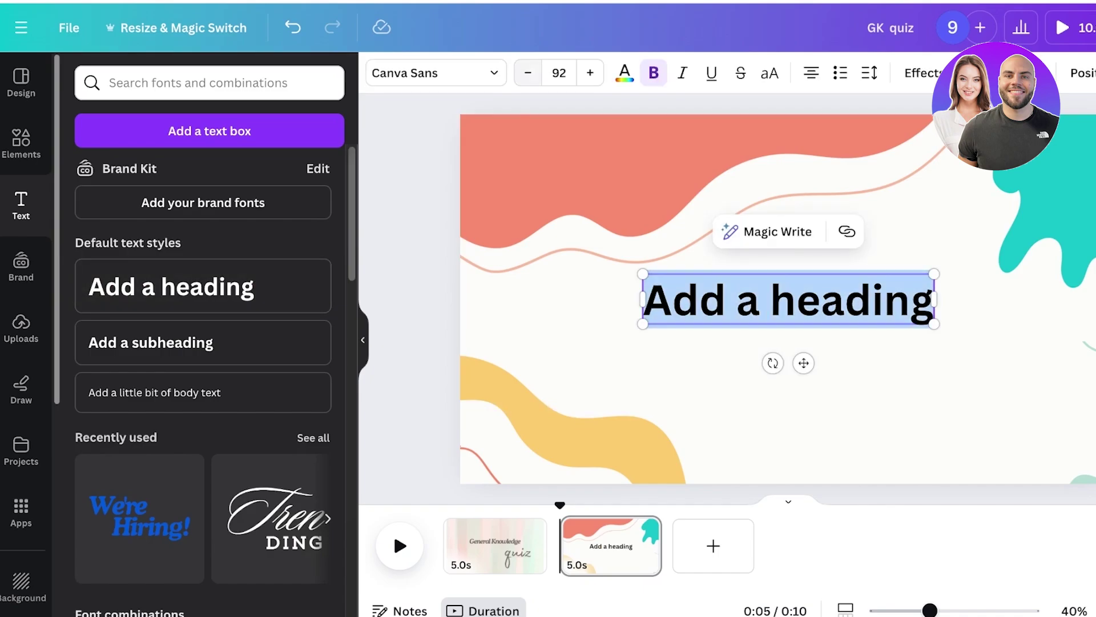
pyautogui.click(528, 73)
pyautogui.click(528, 73)
pyautogui.click(528, 73)
pyautogui.click(528, 74)
pyautogui.doubleClick(528, 73)
pyautogui.doubleClick(528, 74)
pyautogui.doubleClick(528, 73)
pyautogui.tripleClick(528, 73)
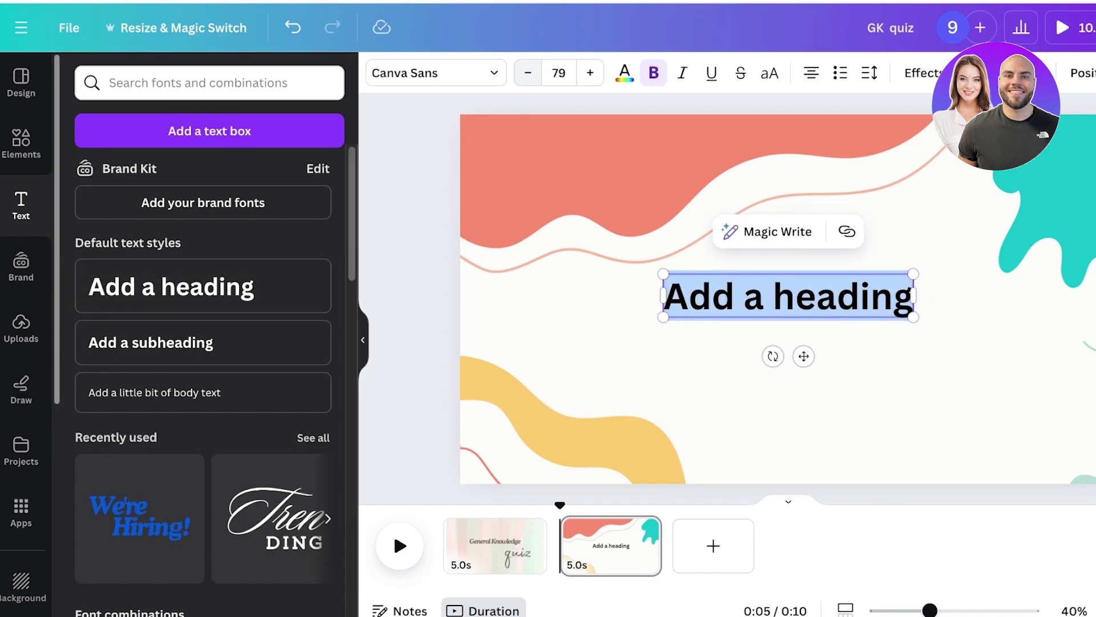
pyautogui.tripleClick(528, 73)
pyautogui.doubleClick(528, 73)
pyautogui.tripleClick(528, 73)
pyautogui.doubleClick(528, 73)
pyautogui.click(528, 73)
pyautogui.click(743, 294)
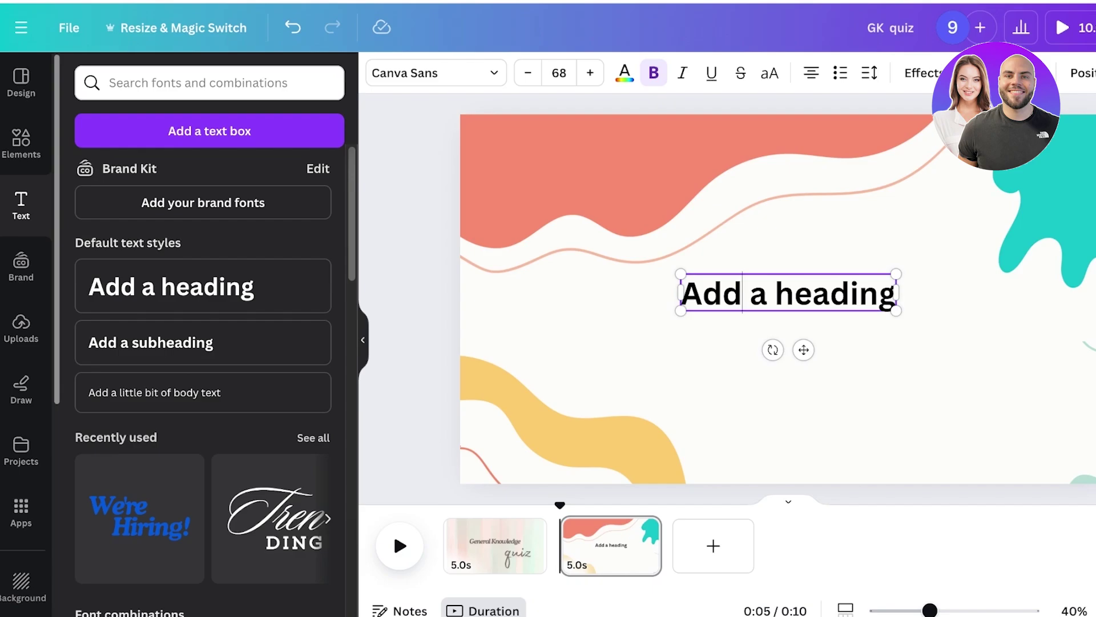
# Move the heading up onto the coral shape and widen its text box to reach the turquoise shape
pyautogui.click(742, 360)
pyautogui.moveTo(742, 294); pyautogui.dragTo(582, 189)
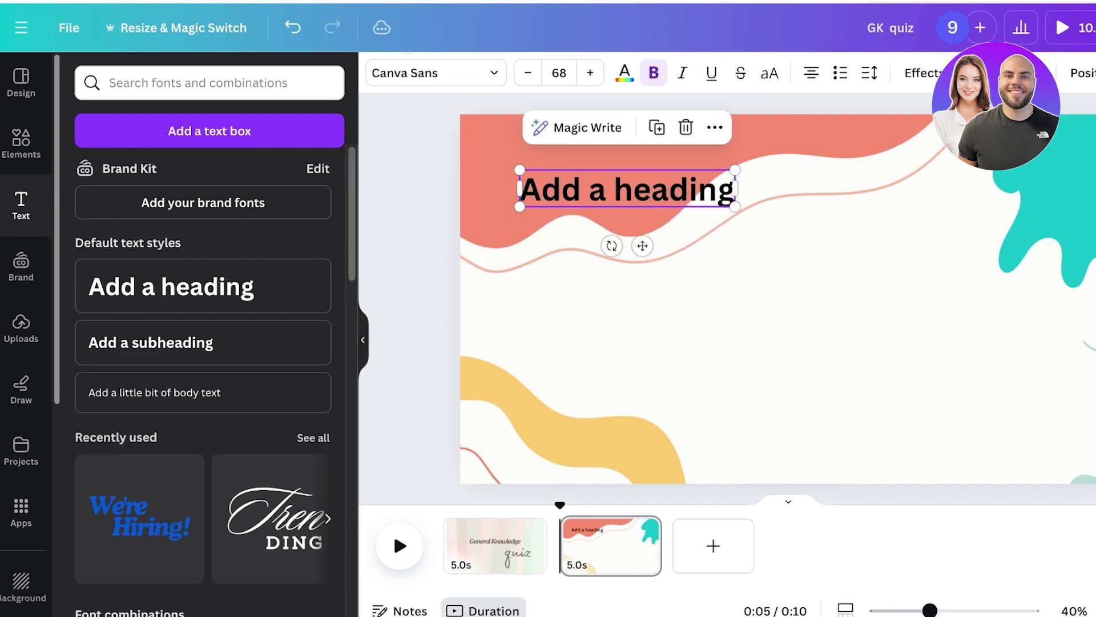
pyautogui.moveTo(734, 189); pyautogui.dragTo(1008, 189)
# Replace the upper heading's placeholder text with "QUESTIOn"
pyautogui.doubleClick(764, 190)
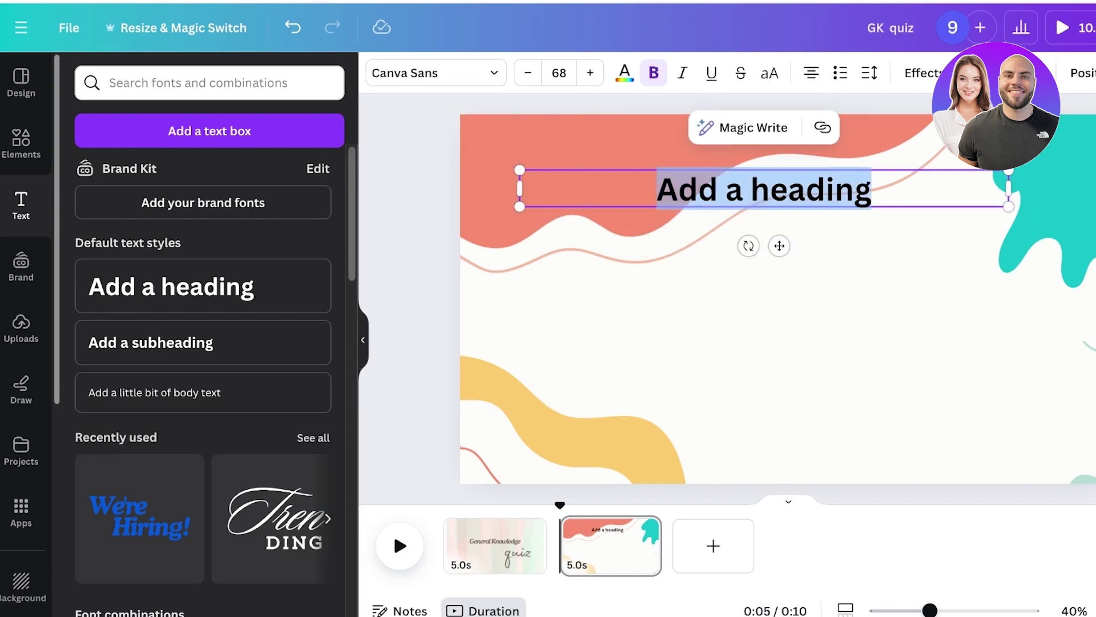
pyautogui.write('QUESTION')
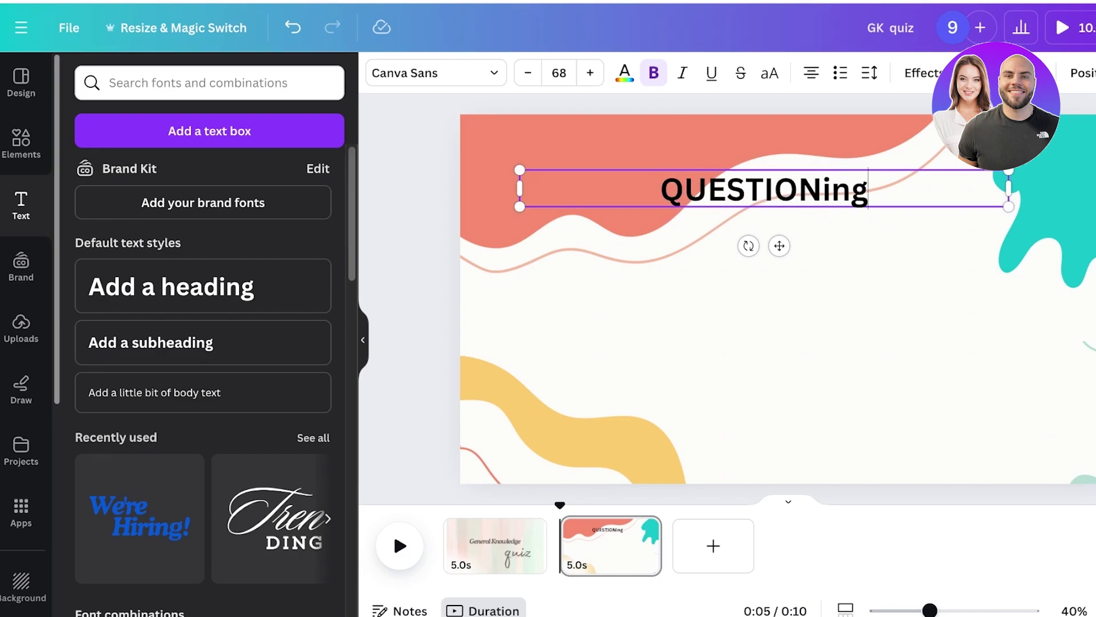
pyautogui.hotkey('ctrl', 'a')
pyautogui.click(868, 190)
pyautogui.press('BackSpace')
pyautogui.press('BackSpace')
pyautogui.press('BackSpace')
pyautogui.press('BackSpace')
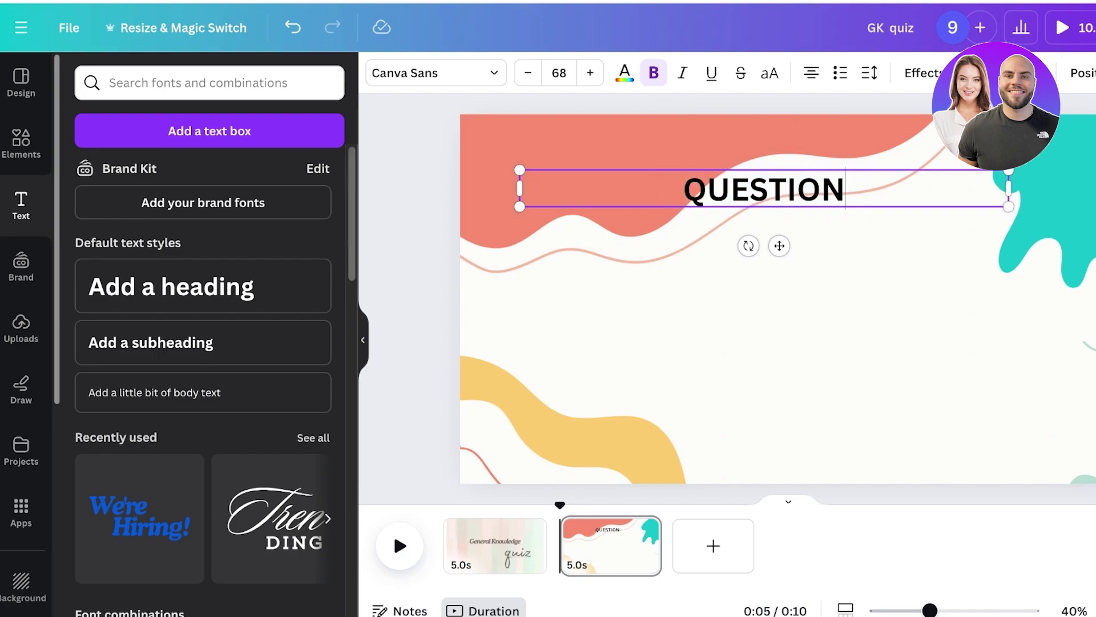
pyautogui.write('n')
pyautogui.press('Escape')
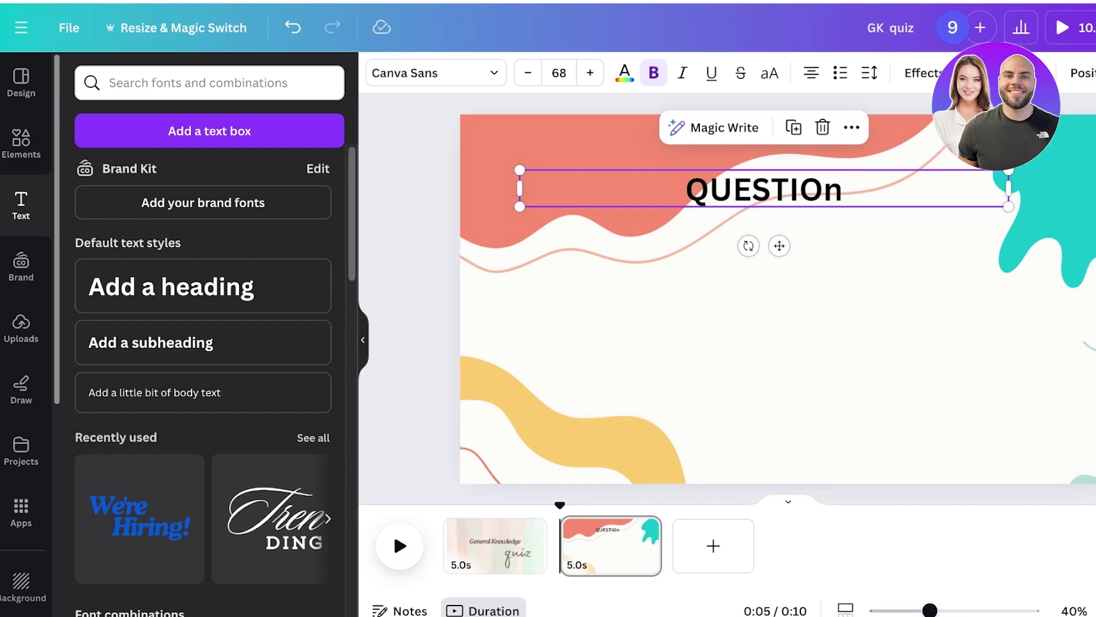
# Reduce the question heading's font size to 60
pyautogui.hotkey('ctrl', 'shift', ',')
pyautogui.hotkey('ctrl', 'shift', ',')
pyautogui.hotkey('ctrl', 'shift', ',')
pyautogui.hotkey('ctrl', 'shift', ',')
pyautogui.hotkey('ctrl', 'shift', ',')
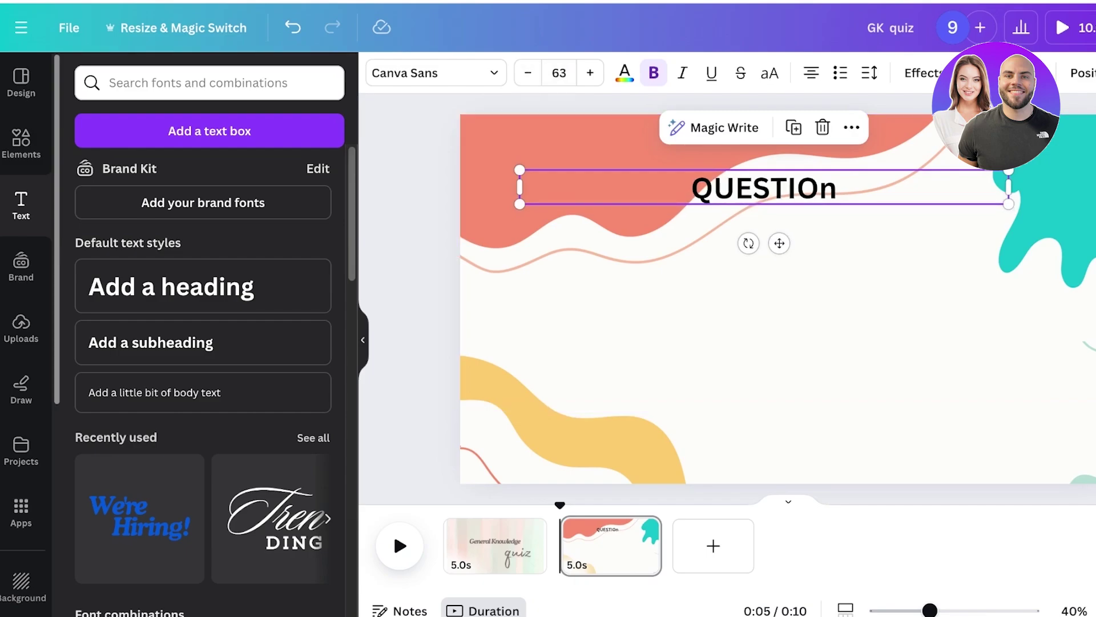
pyautogui.hotkey('ctrl', 'shift', ',')
pyautogui.hotkey('ctrl', 'shift', ',')
pyautogui.hotkey('ctrl', 'shift', ',')
pyautogui.press('Tab')
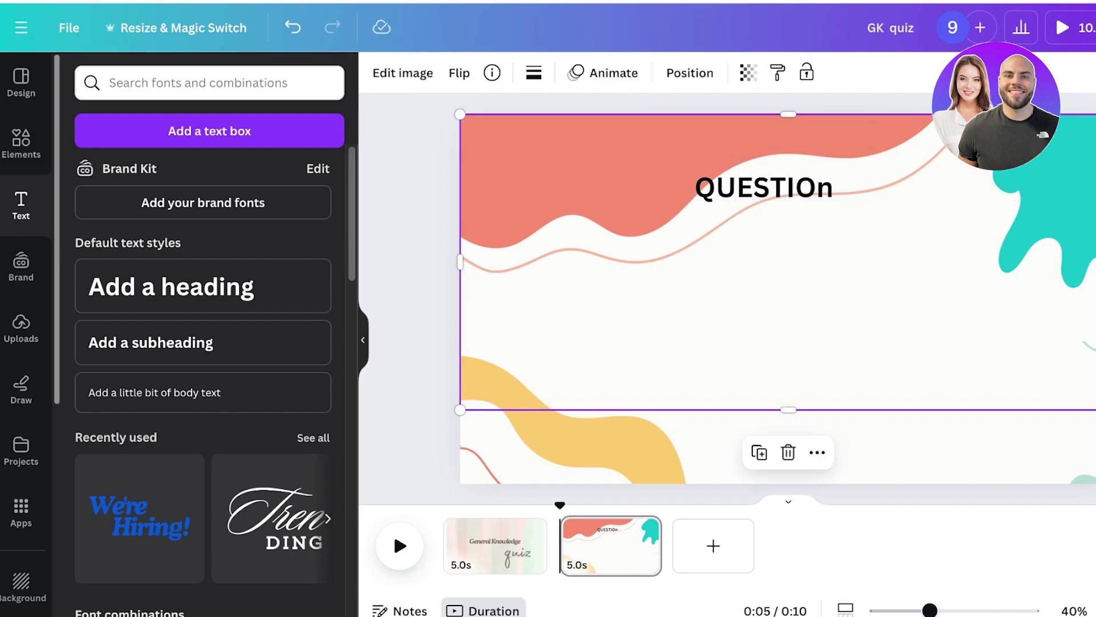
# Left-align the question heading and shift its text box slightly down and to the right
pyautogui.moveTo(764, 187)
pyautogui.mouseDown()
pyautogui.moveTo(783, 201)
pyautogui.moveTo(770, 193)
pyautogui.mouseUp()
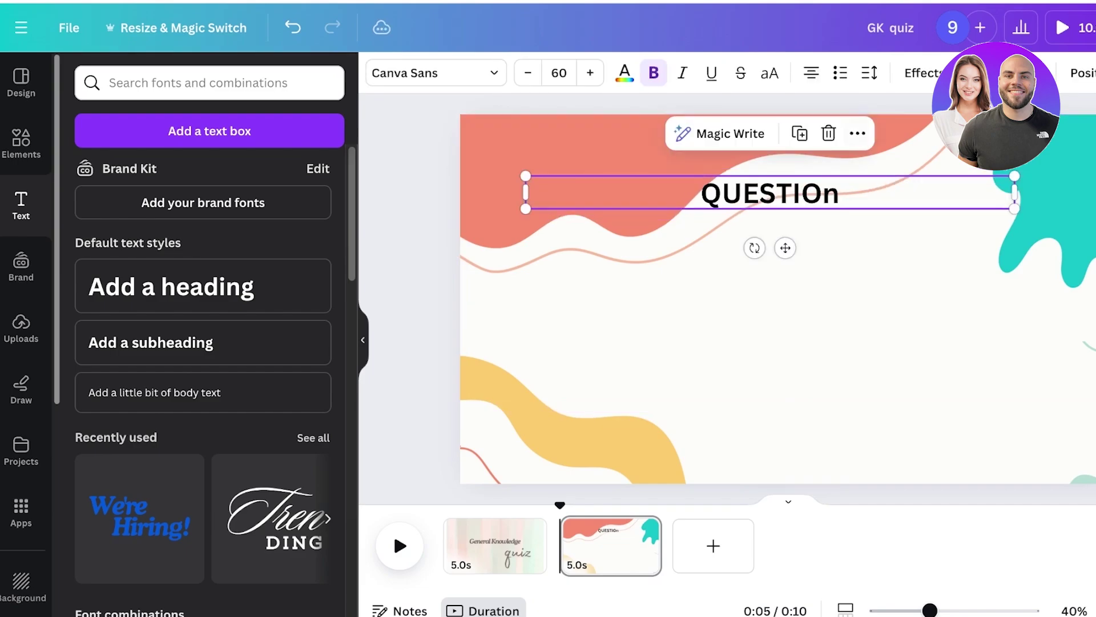
pyautogui.click(811, 73)
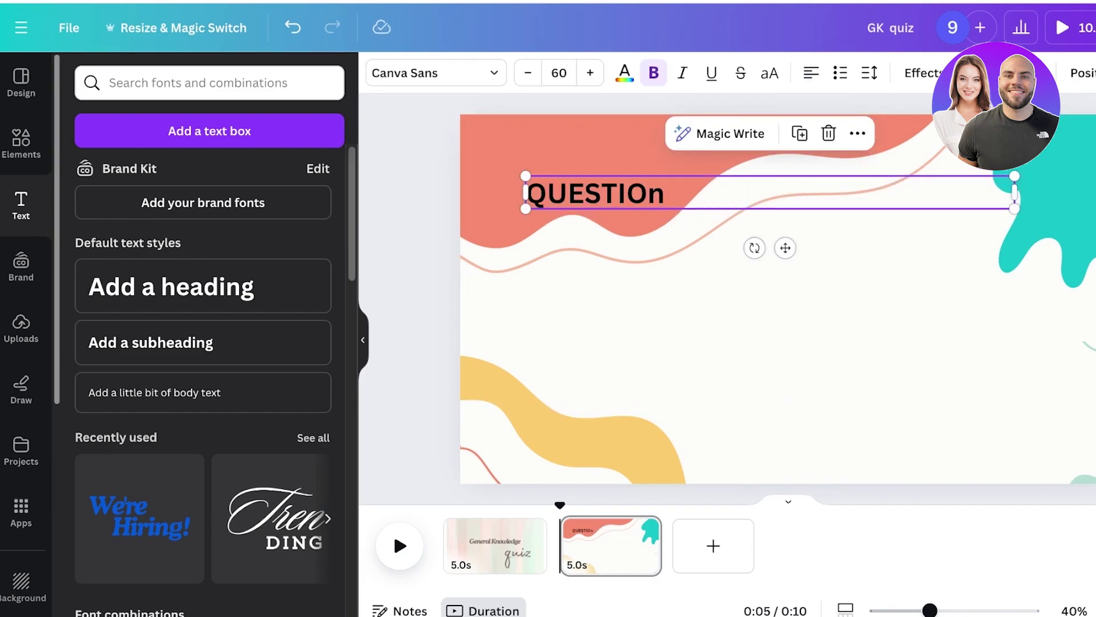
pyautogui.moveTo(674, 193); pyautogui.dragTo(693, 207)
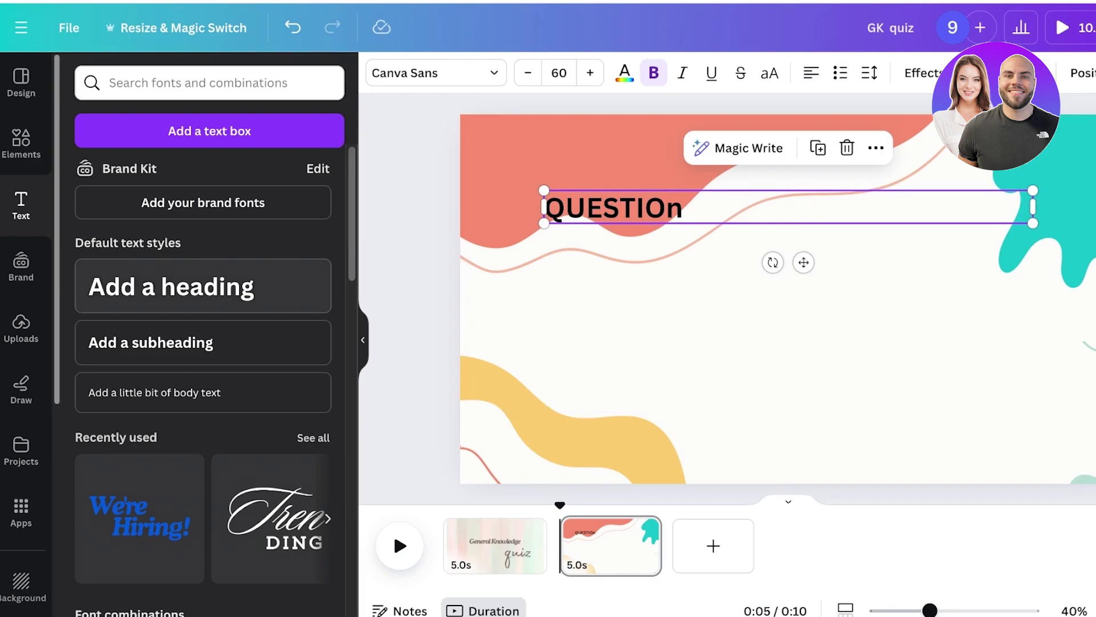
# Add a second heading, shrink it to font size 35.3, and place it in the right half below the question
pyautogui.click(203, 286)
pyautogui.moveTo(728, 250); pyautogui.dragTo(737, 357)
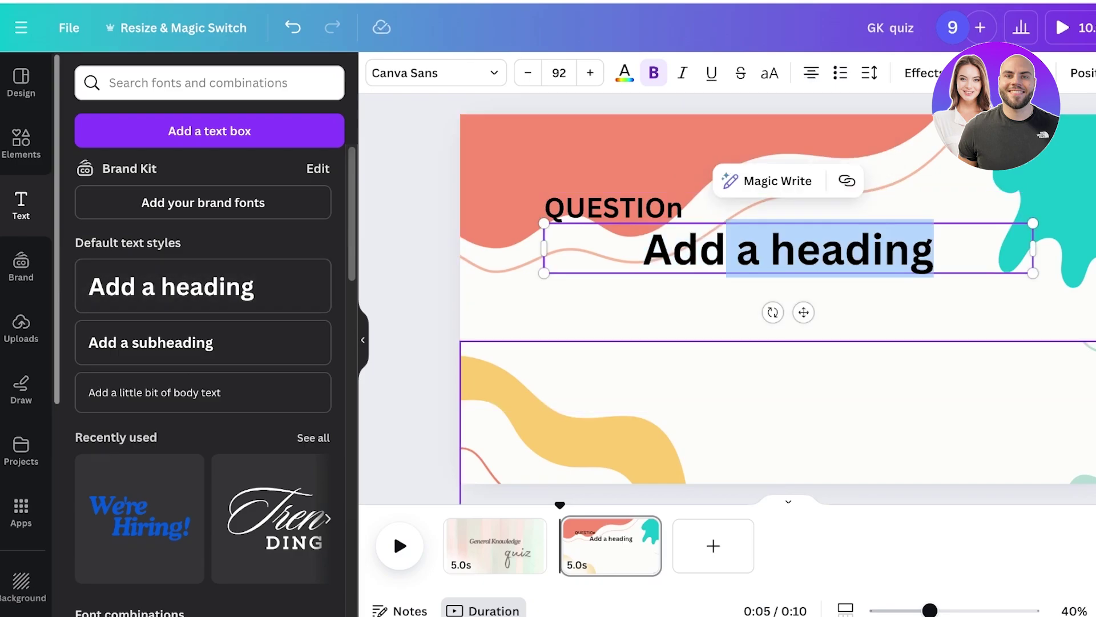
pyautogui.click(737, 357)
pyautogui.click(742, 251)
pyautogui.moveTo(782, 250); pyautogui.dragTo(761, 368)
pyautogui.moveTo(525, 391); pyautogui.dragTo(826, 360)
pyautogui.moveTo(914, 351); pyautogui.dragTo(952, 341)
pyautogui.hotkey('shift', 'Left')
pyautogui.hotkey('shift', 'Left')
pyautogui.hotkey('shift', 'Left')
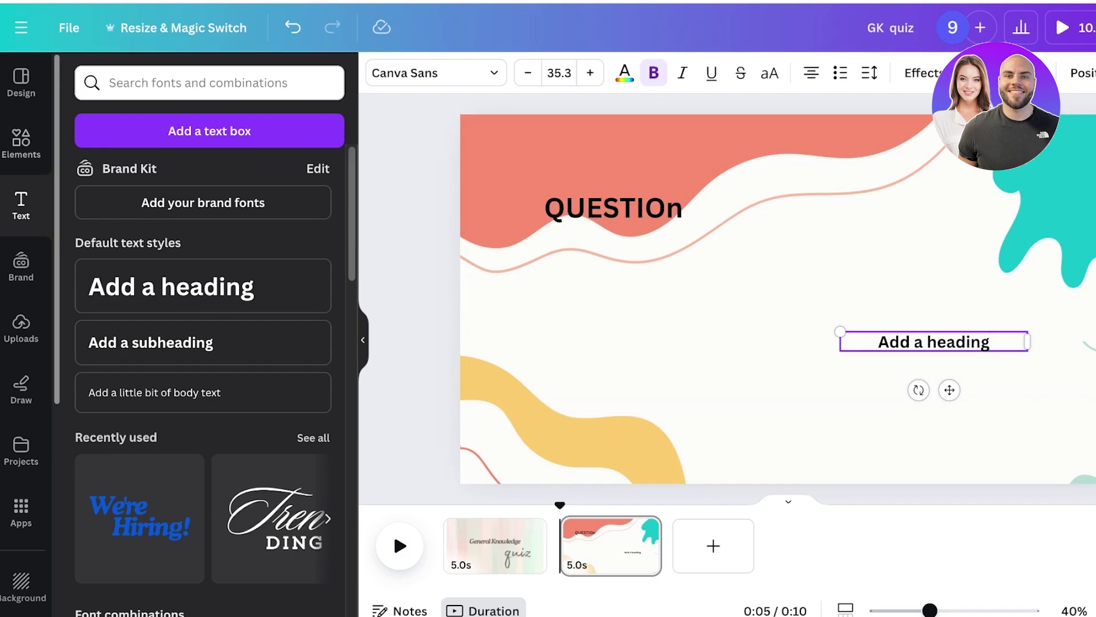
# Search the elements for "blob" graphics and insert the elongated light pink blob
pyautogui.click(21, 143)
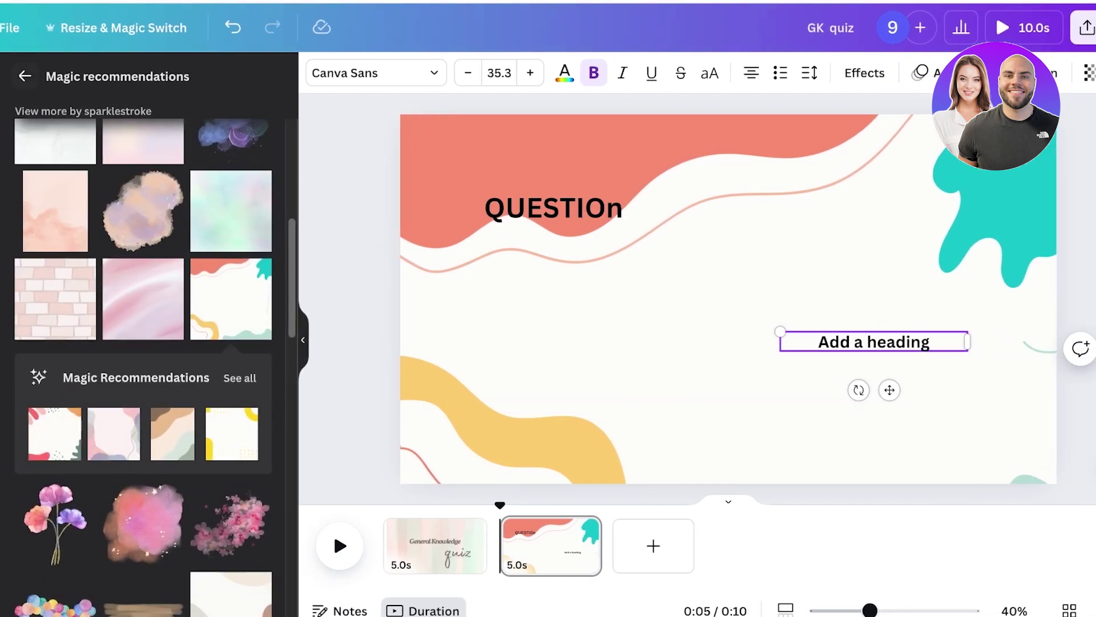
pyautogui.click(68, 76)
pyautogui.moveTo(114, 82); pyautogui.dragTo(119, 83)
pyautogui.hotkey('ctrl', 'a')
pyautogui.write('blob')
pyautogui.press('Return')
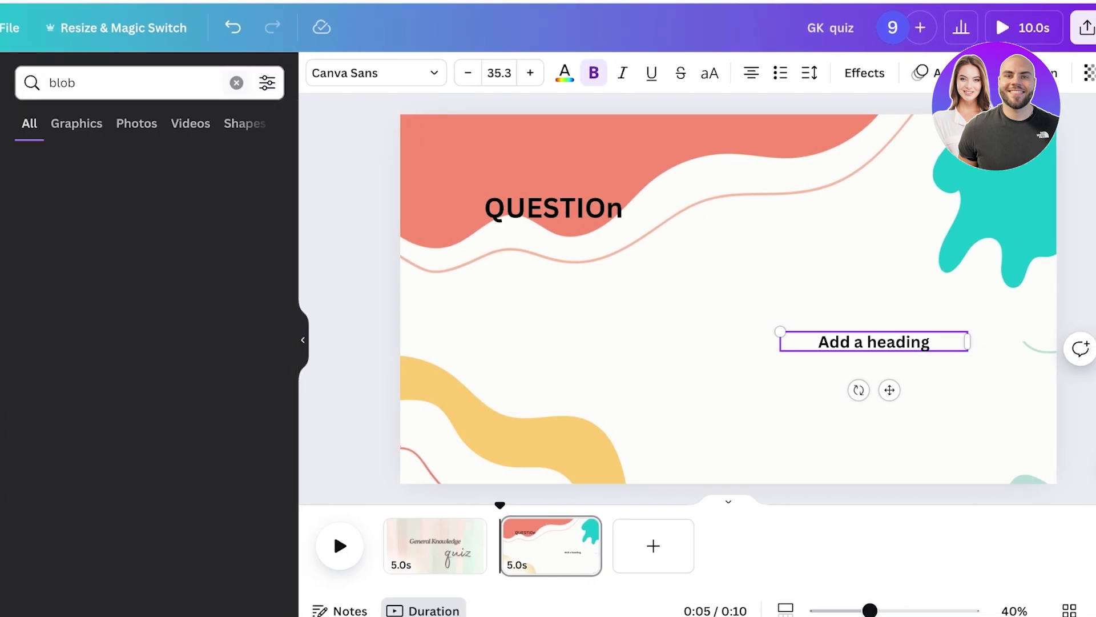
pyautogui.click(253, 213)
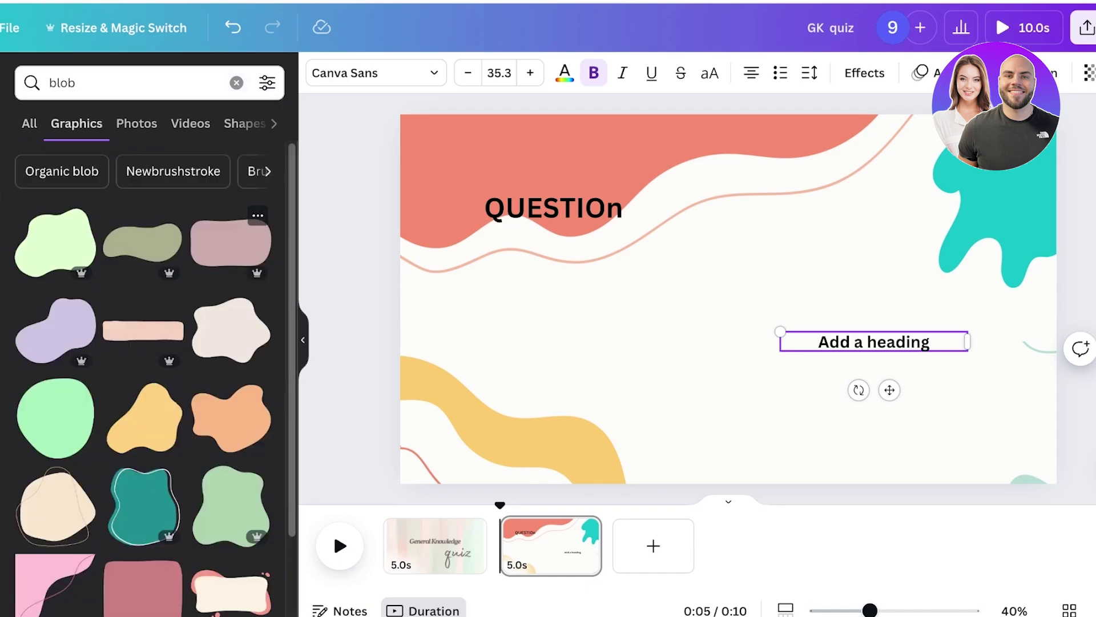
pyautogui.scroll(-4, 231, 502)
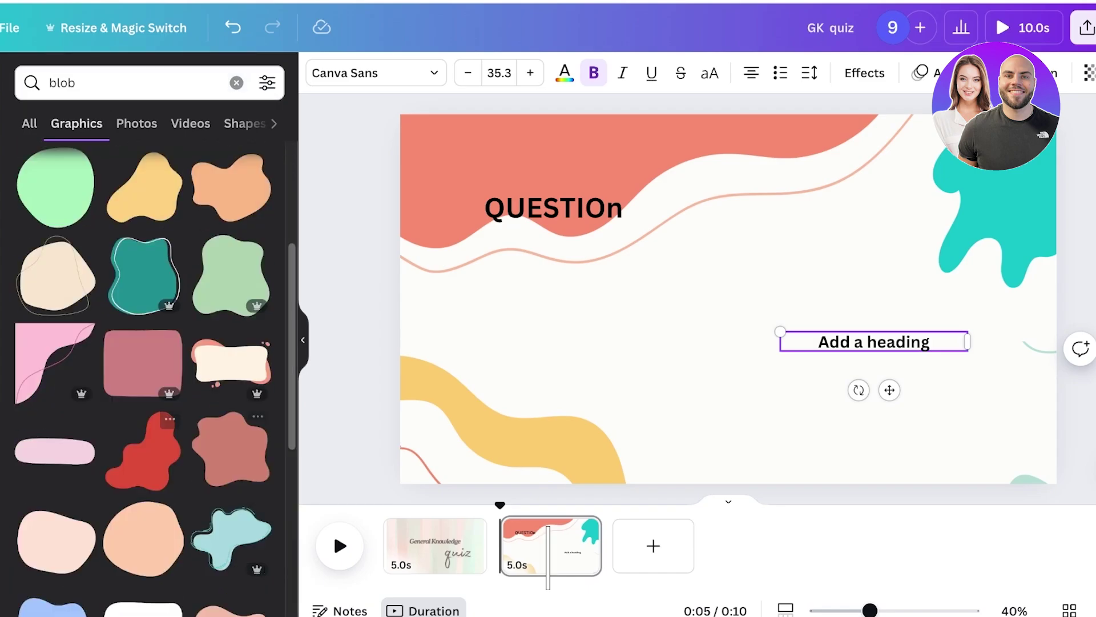
pyautogui.click(55, 451)
# Resize the pink blob and place it behind the small heading so that it surrounds the text
pyautogui.moveTo(728, 299); pyautogui.dragTo(889, 373)
pyautogui.moveTo(758, 394); pyautogui.dragTo(806, 377)
pyautogui.moveTo(913, 342); pyautogui.dragTo(875, 341)
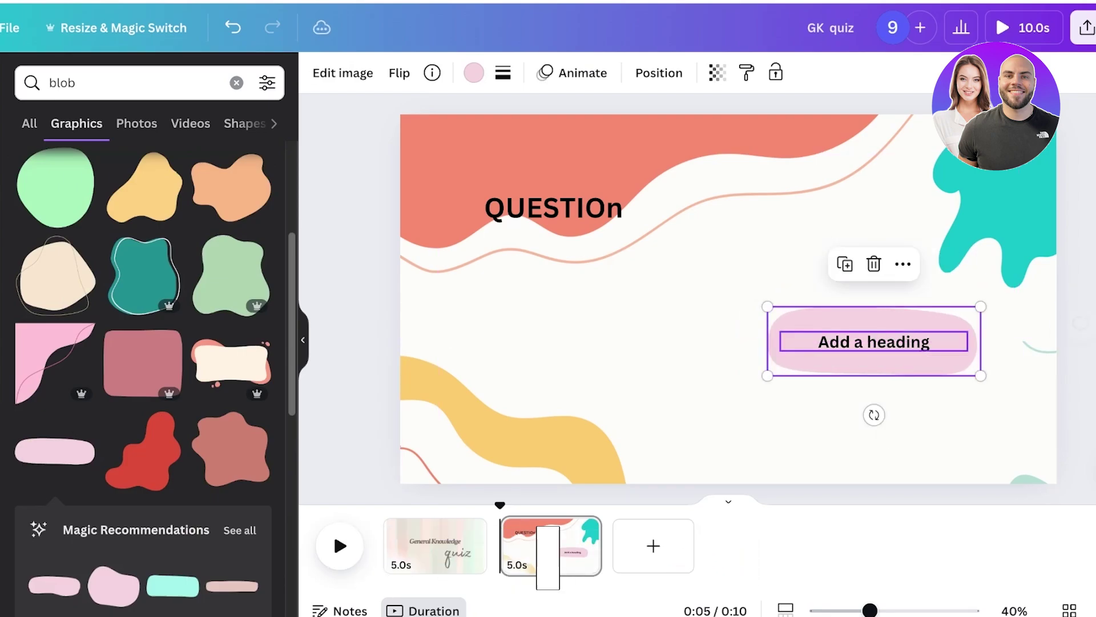
pyautogui.click(555, 443)
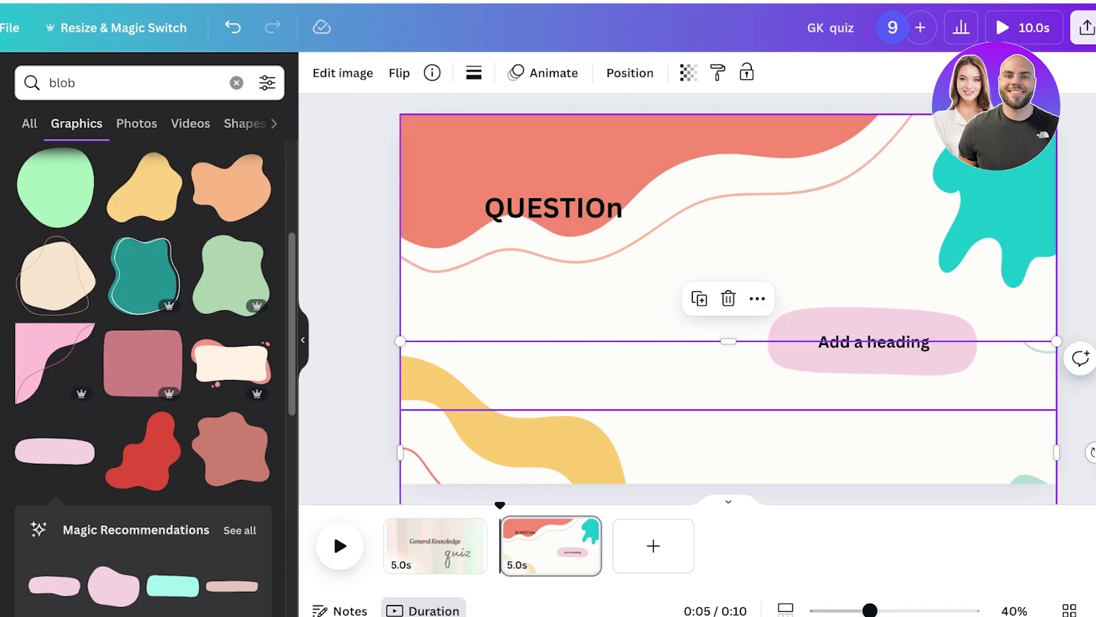
pyautogui.click(616, 208)
pyautogui.click(582, 166)
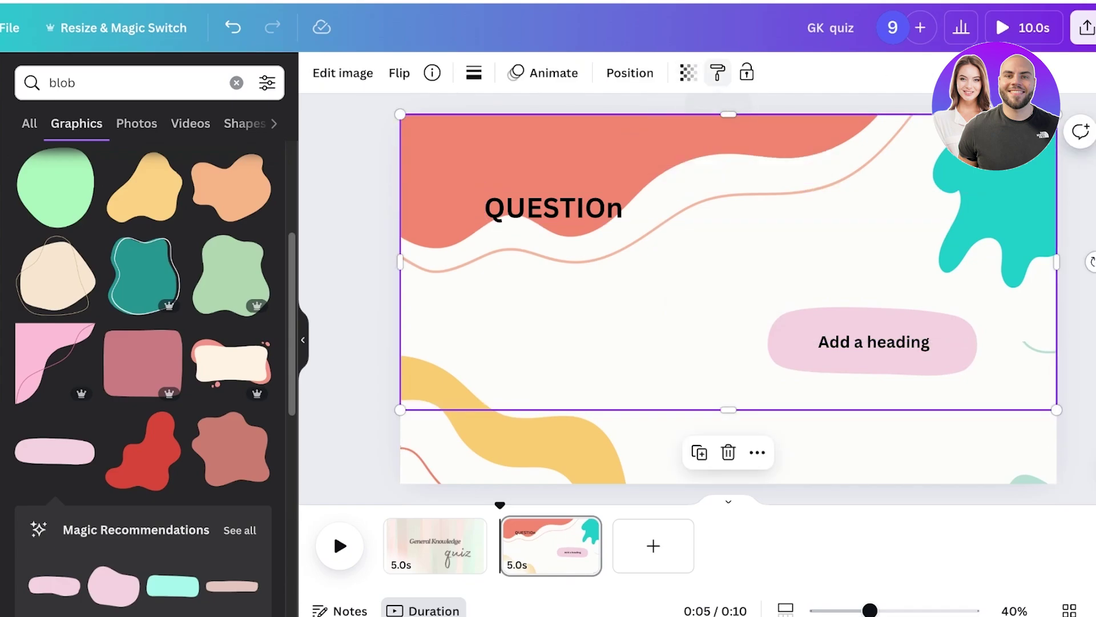
pyautogui.click(718, 73)
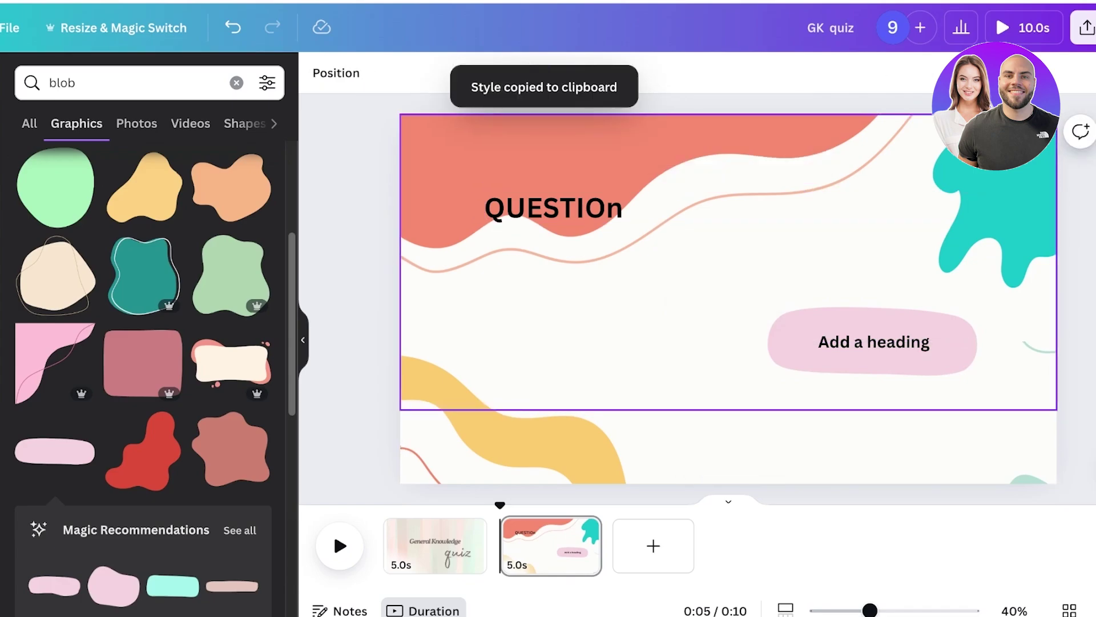
# Duplicate the pink blob together with its heading and arrange the copies into a two-by-two grid of four answer boxes
pyautogui.click(874, 341)
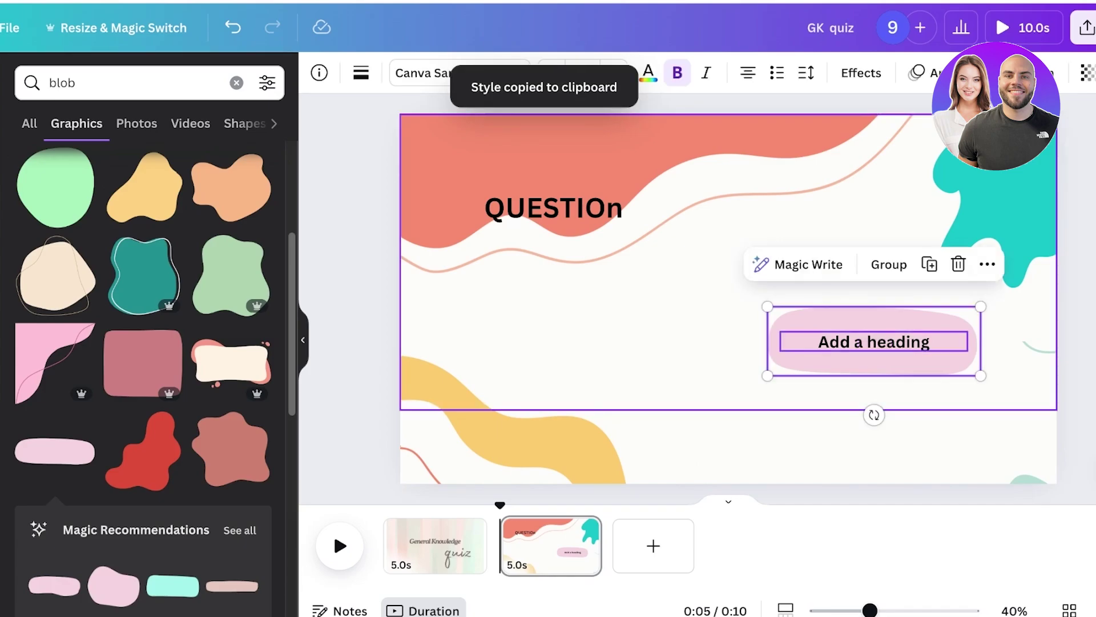
pyautogui.hotkey('ctrl', 'd')
pyautogui.moveTo(880, 347); pyautogui.dragTo(590, 431)
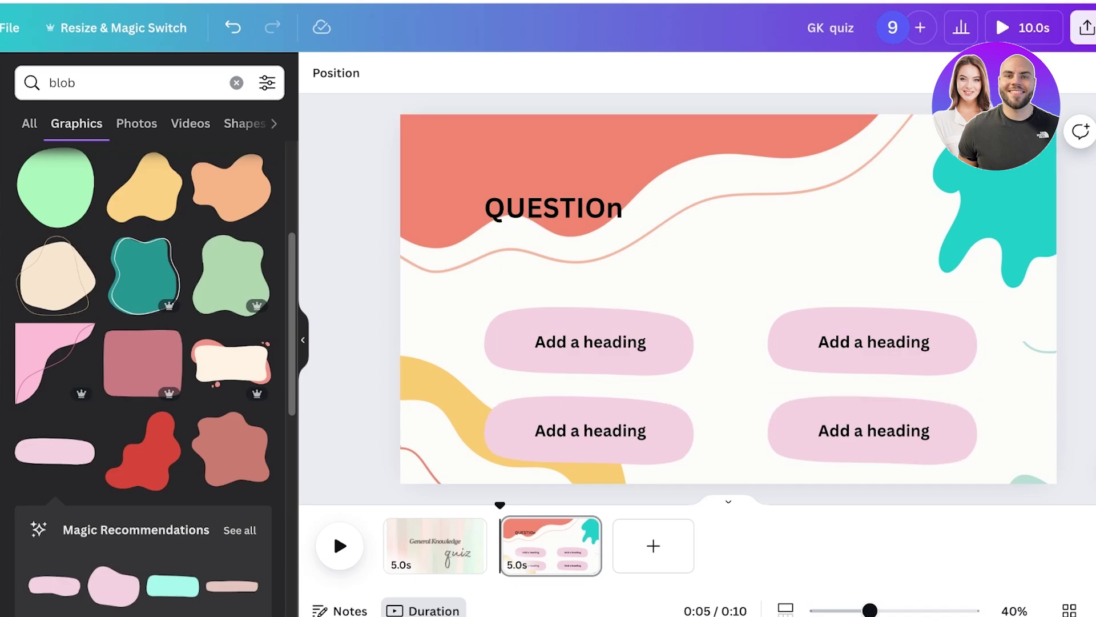
# Search the elements for "timer" and show all matching graphics
pyautogui.click(237, 83)
pyautogui.click(150, 83)
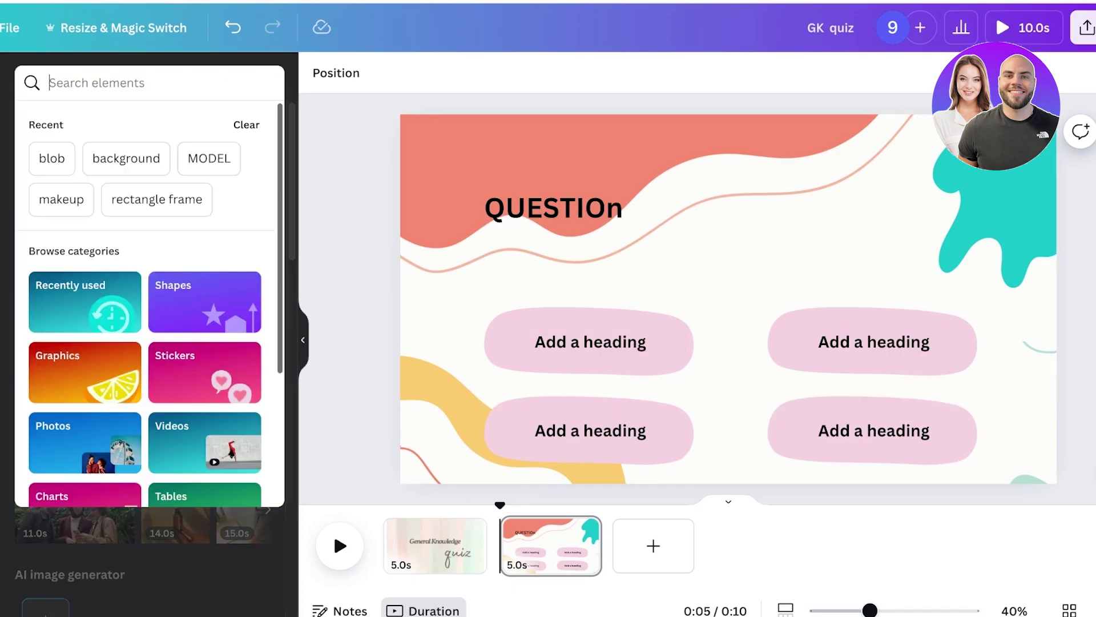
pyautogui.write('timer')
pyautogui.press('Return')
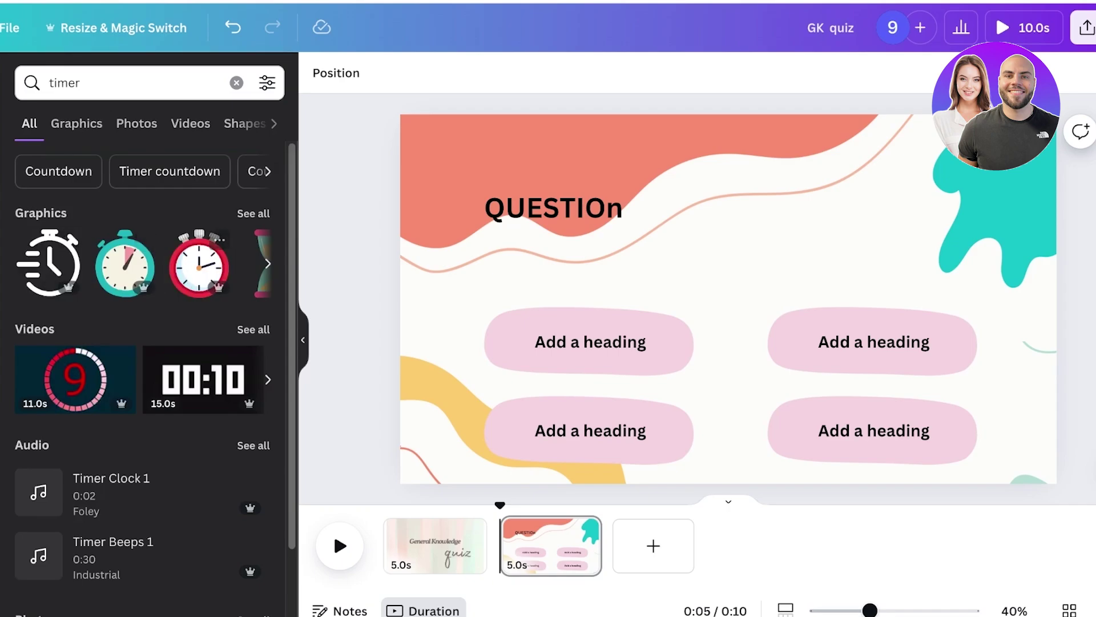
pyautogui.click(254, 214)
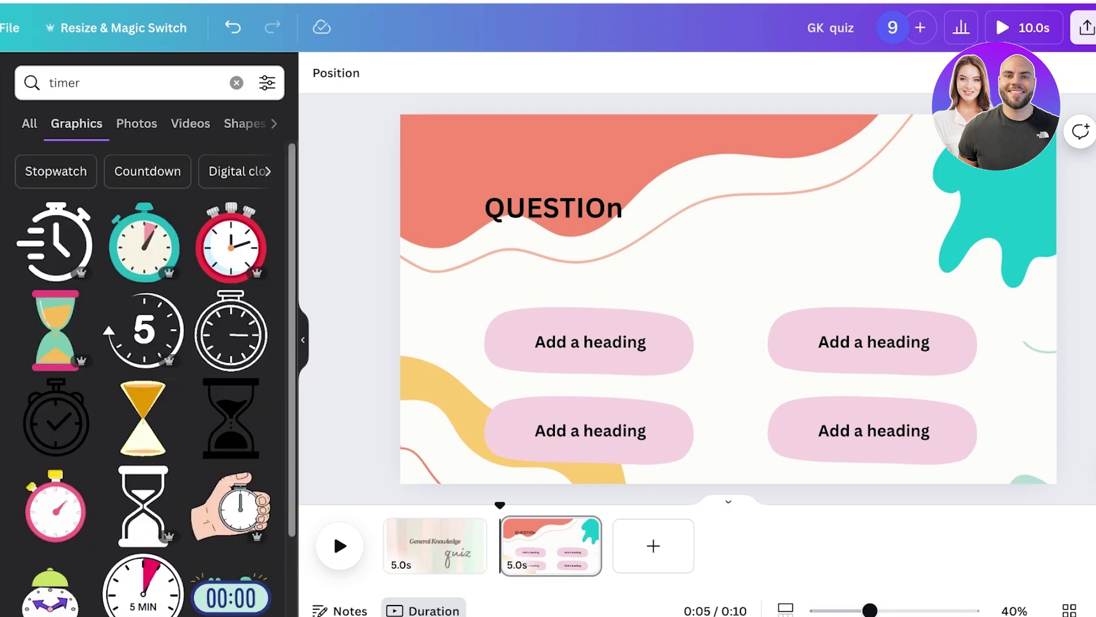
# Insert the animated black-and-white hourglass with round side knobs, shrink it and place it over the teal splash in the page's upper-right corner
pyautogui.scroll(-1, 232, 331)
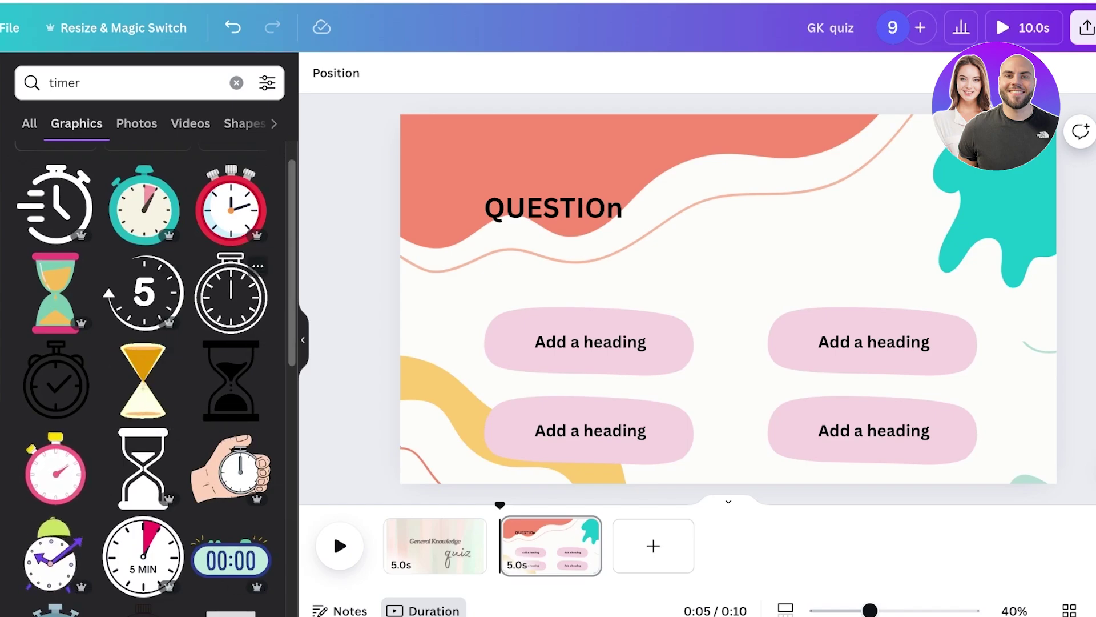
pyautogui.scroll(-5, 231, 294)
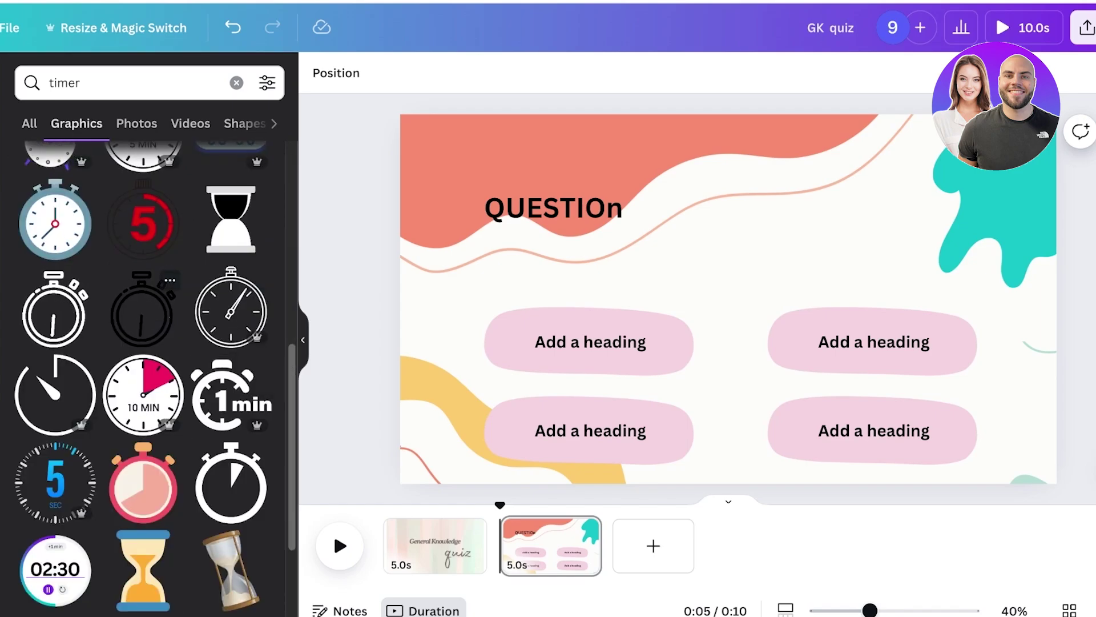
pyautogui.scroll(6, 143, 388)
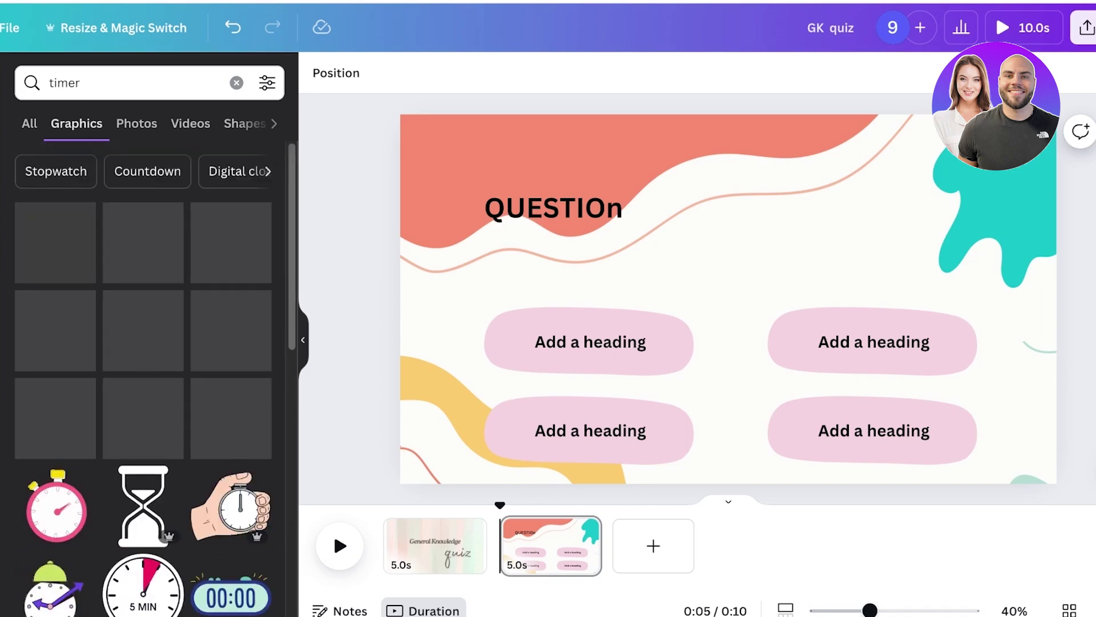
pyautogui.scroll(-3, 143, 388)
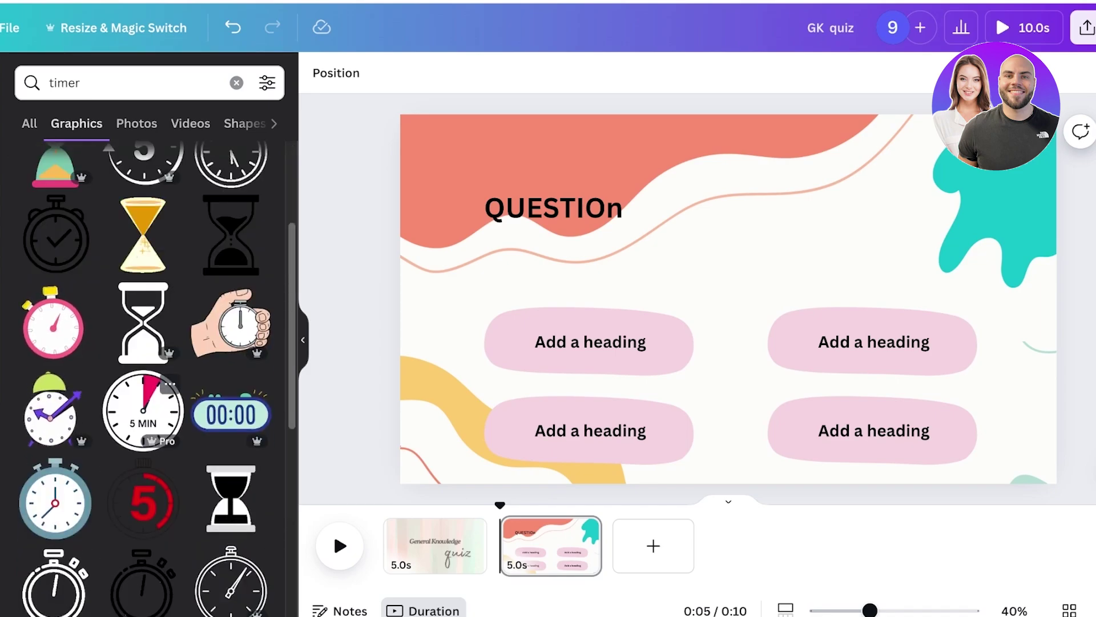
pyautogui.scroll(2, 143, 343)
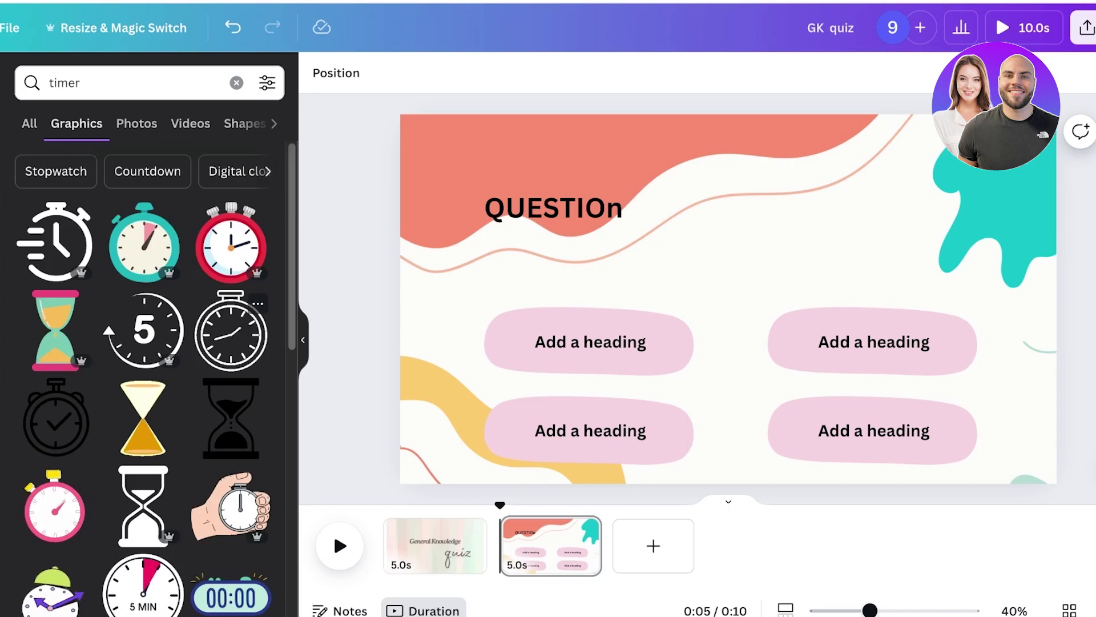
pyautogui.scroll(-10, 231, 331)
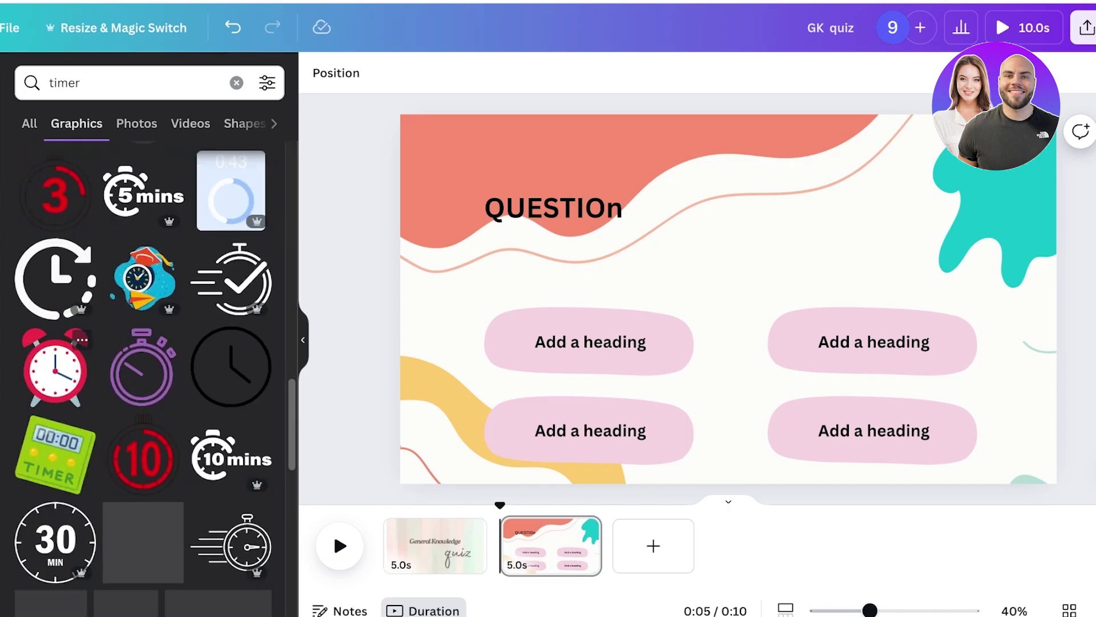
pyautogui.scroll(-3, 111, 403)
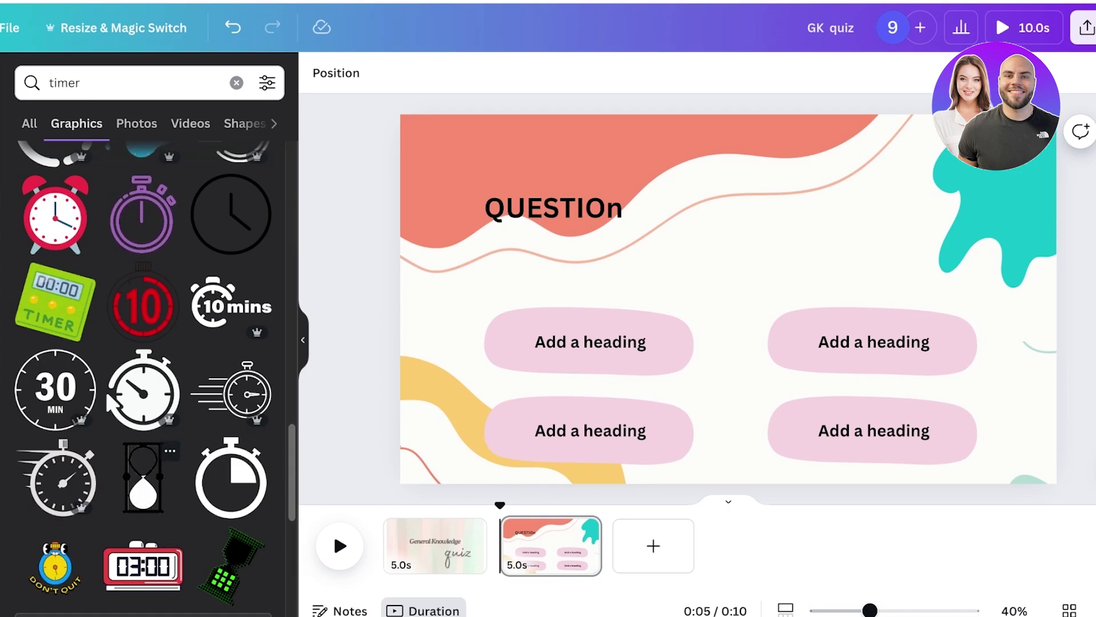
pyautogui.click(143, 478)
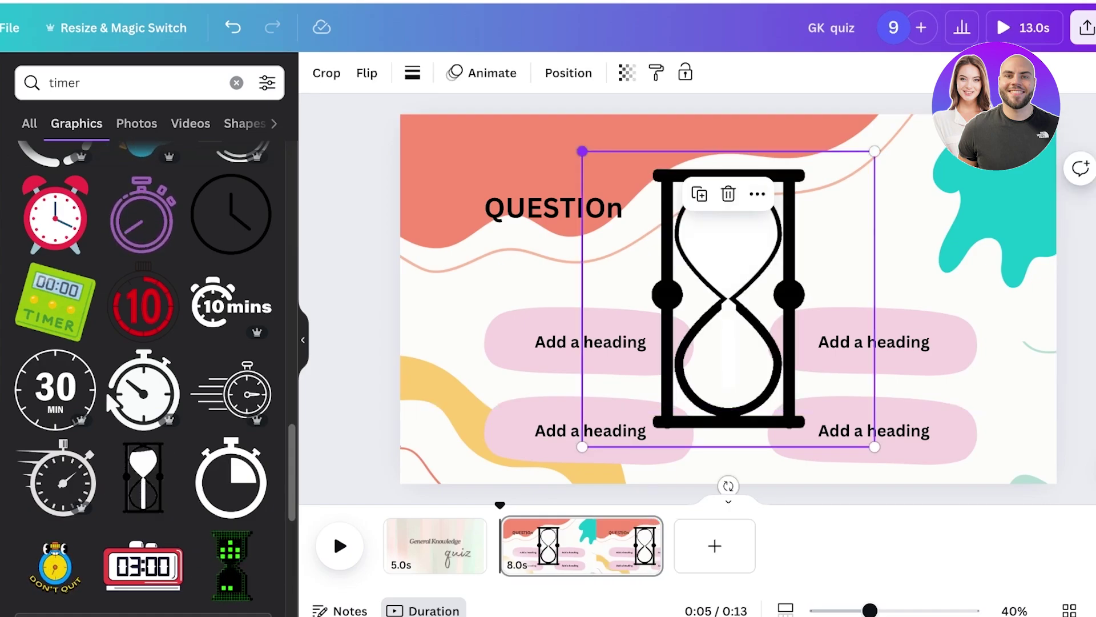
pyautogui.moveTo(582, 151); pyautogui.dragTo(746, 314)
pyautogui.moveTo(811, 380); pyautogui.dragTo(993, 197)
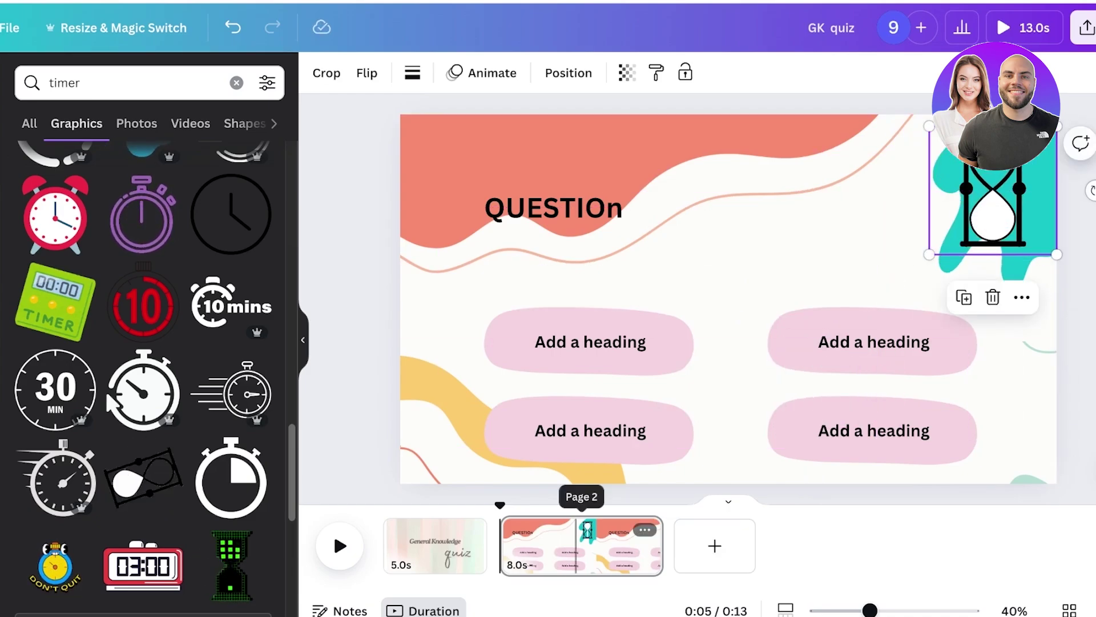
# Switch to ChatGPT and copy the whole response containing the five-question quiz table
pyautogui.rightClick(577, 541)
pyautogui.click(674, 272)
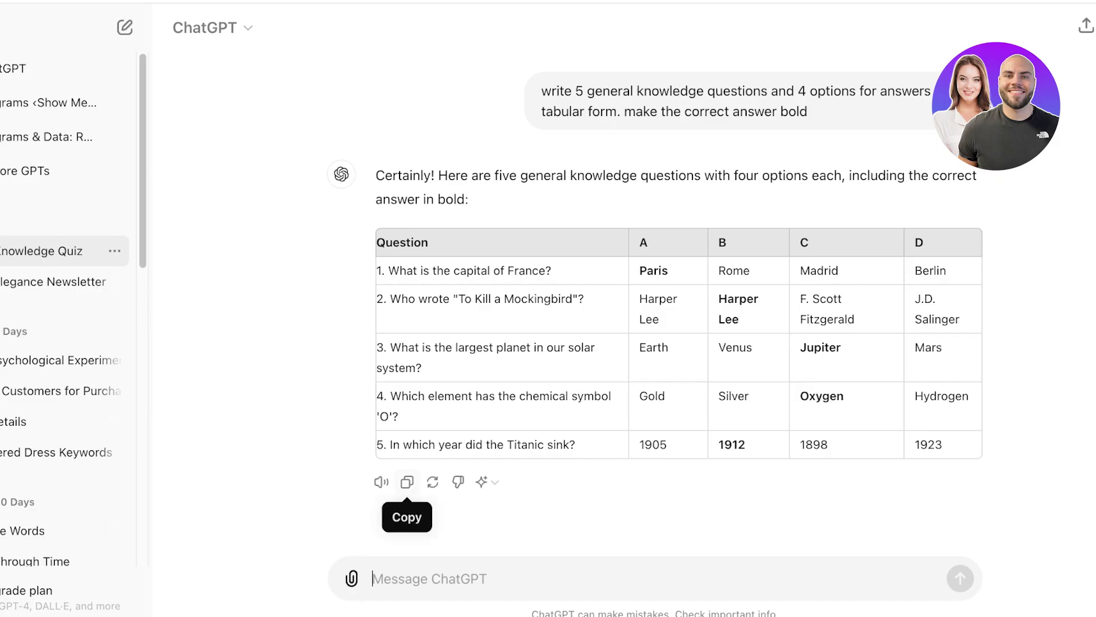
pyautogui.click(406, 481)
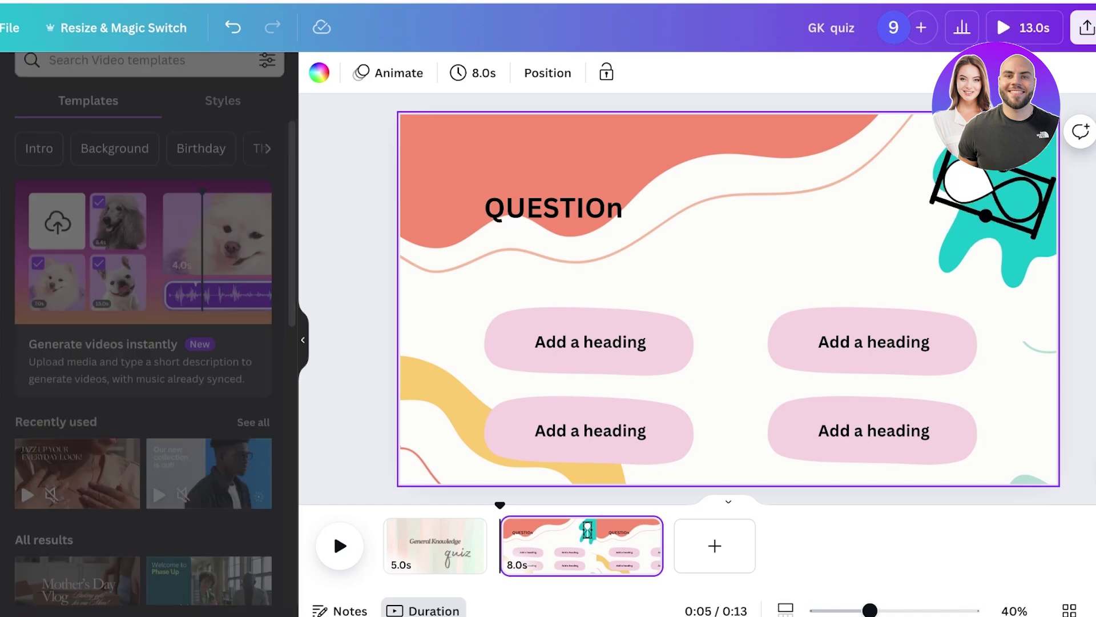
# Switch back to Canva, find the Bulk Create app by searching for "bulk", and start entering data manually
pyautogui.write('bul')
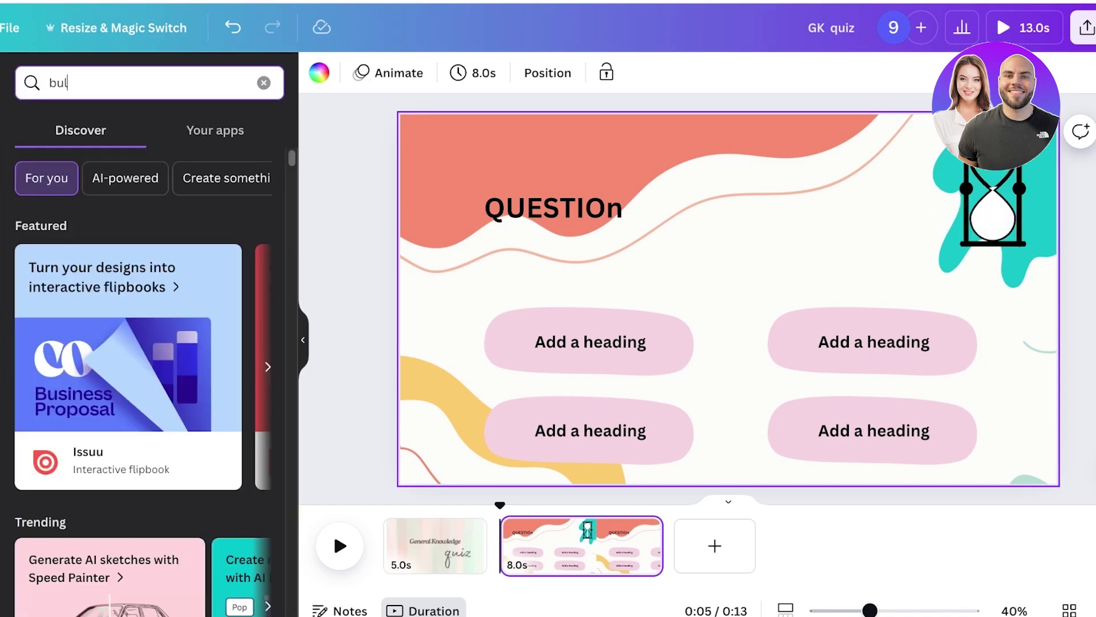
pyautogui.write('k')
pyautogui.click(43, 140)
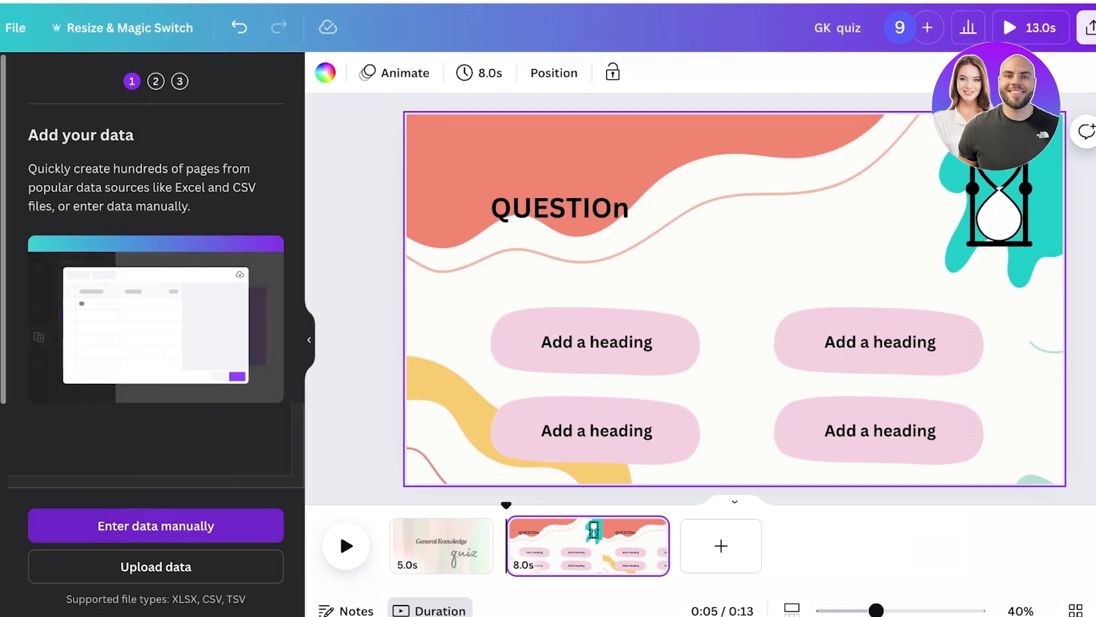
pyautogui.click(156, 525)
# Try to paste the copied ChatGPT response into the data table, starting at the first Name cell
pyautogui.click(114, 137)
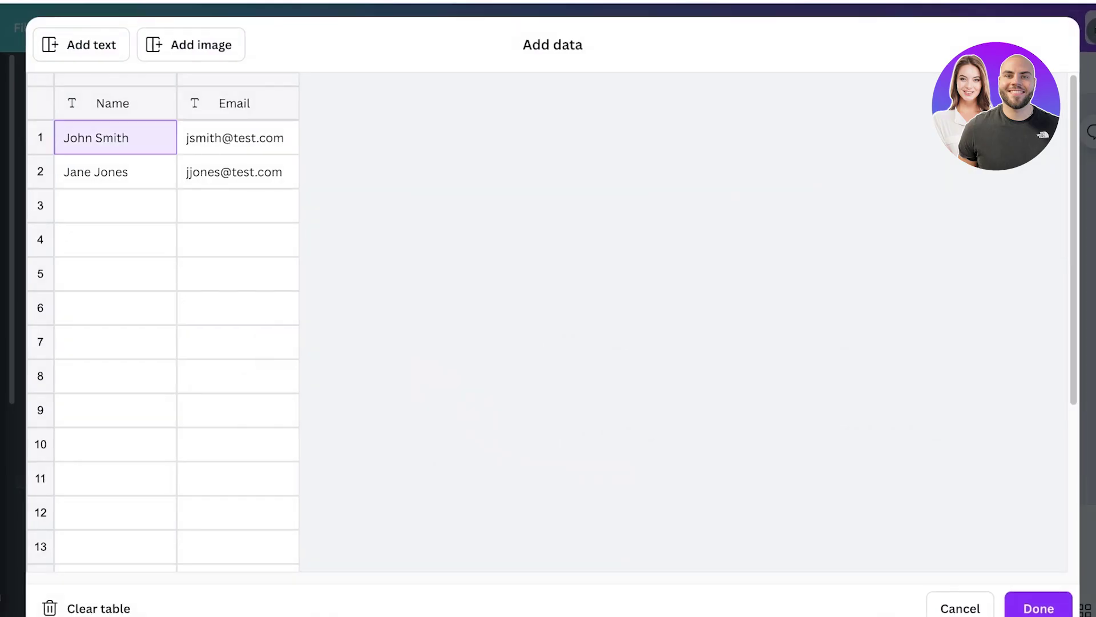
pyautogui.hotkey('ctrl', 'v')
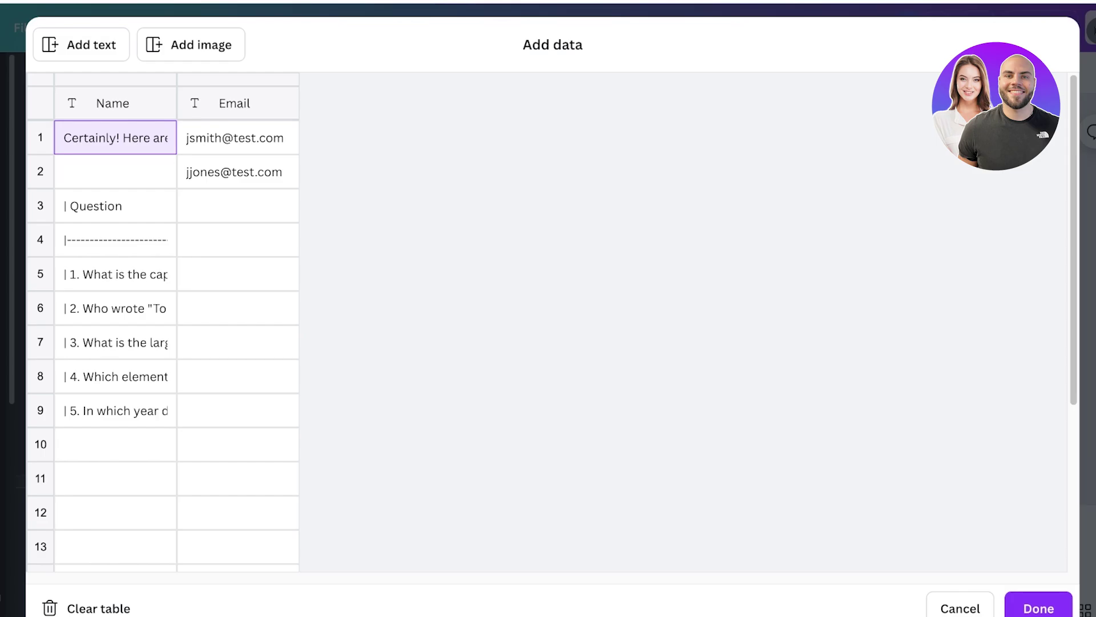
pyautogui.click(234, 104)
pyautogui.click(115, 172)
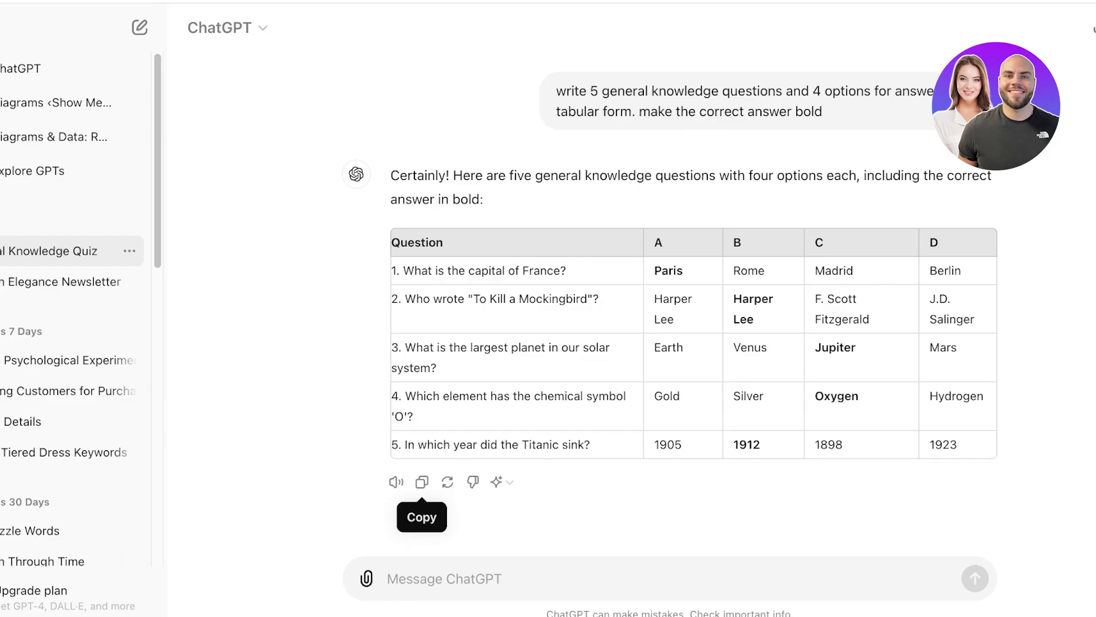
# Copy the whole ChatGPT response again and try pasting it into a blank Google Sheets spreadsheet from cell A1
pyautogui.click(421, 482)
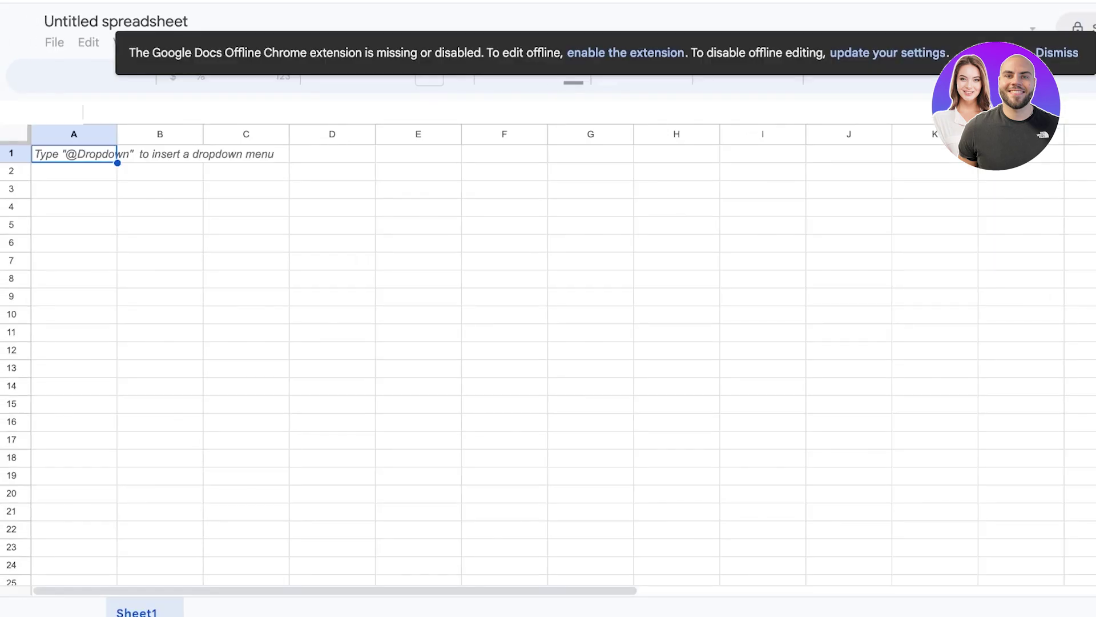
pyautogui.hotkey('ctrl', 'v')
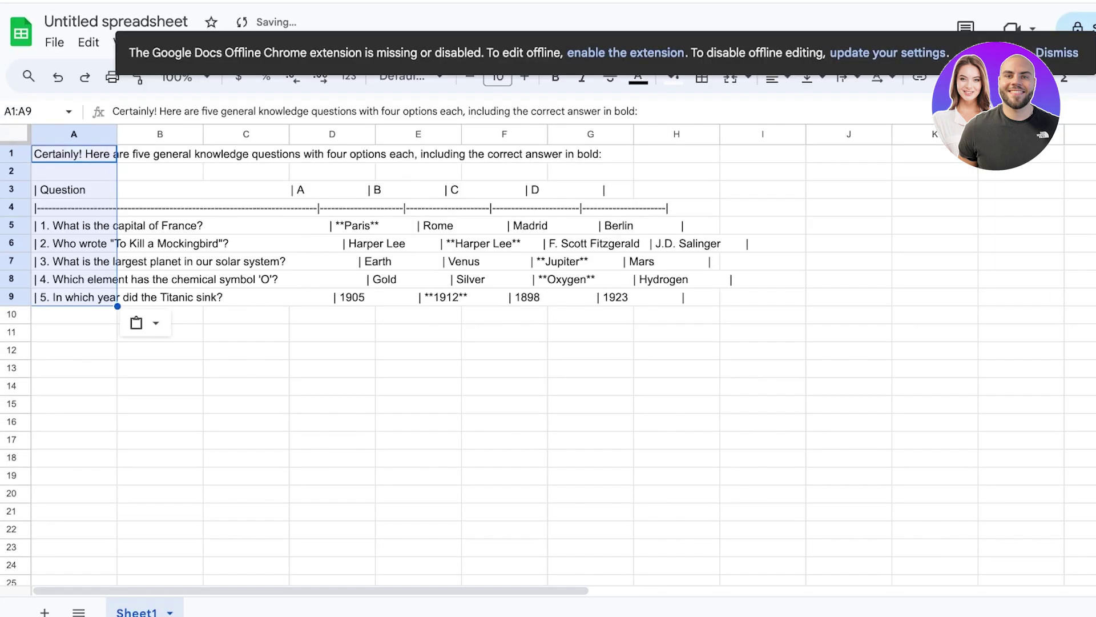
pyautogui.click(332, 154)
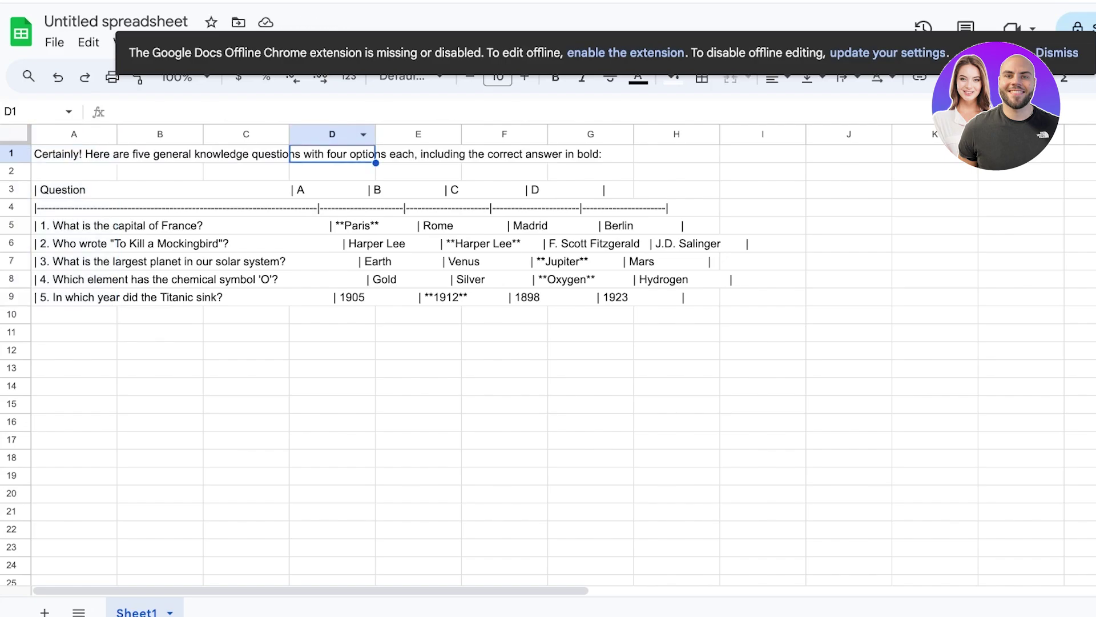
pyautogui.click(257, 171)
pyautogui.click(332, 208)
pyautogui.click(337, 243)
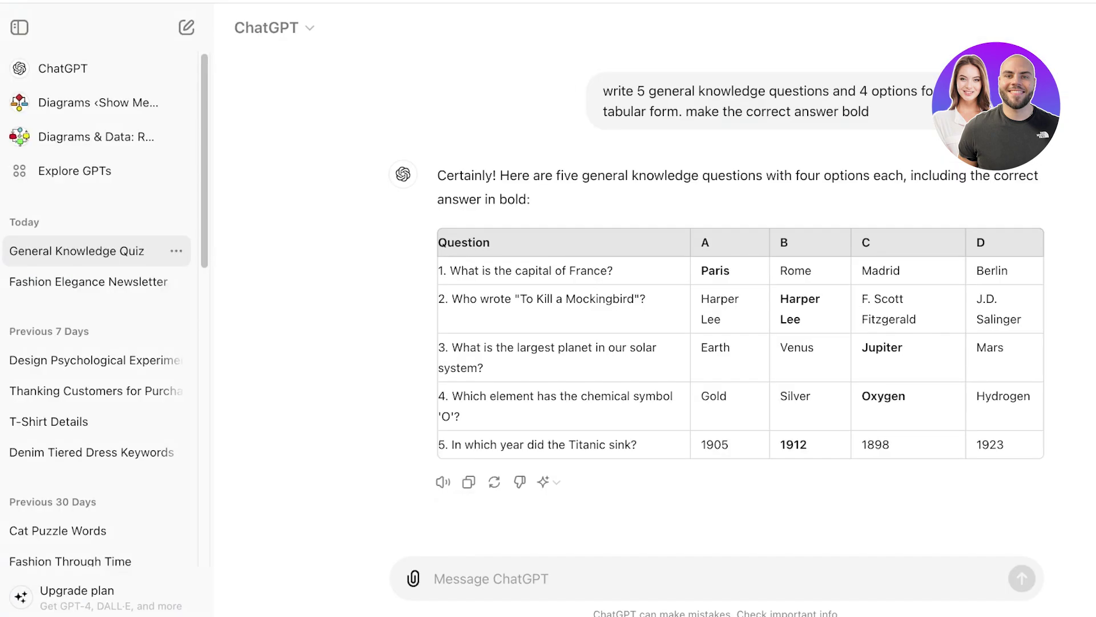
# Select and copy only the quiz table in ChatGPT, and paste it into the spreadsheet starting at cell C13
pyautogui.click(469, 481)
pyautogui.moveTo(438, 242); pyautogui.dragTo(1007, 447)
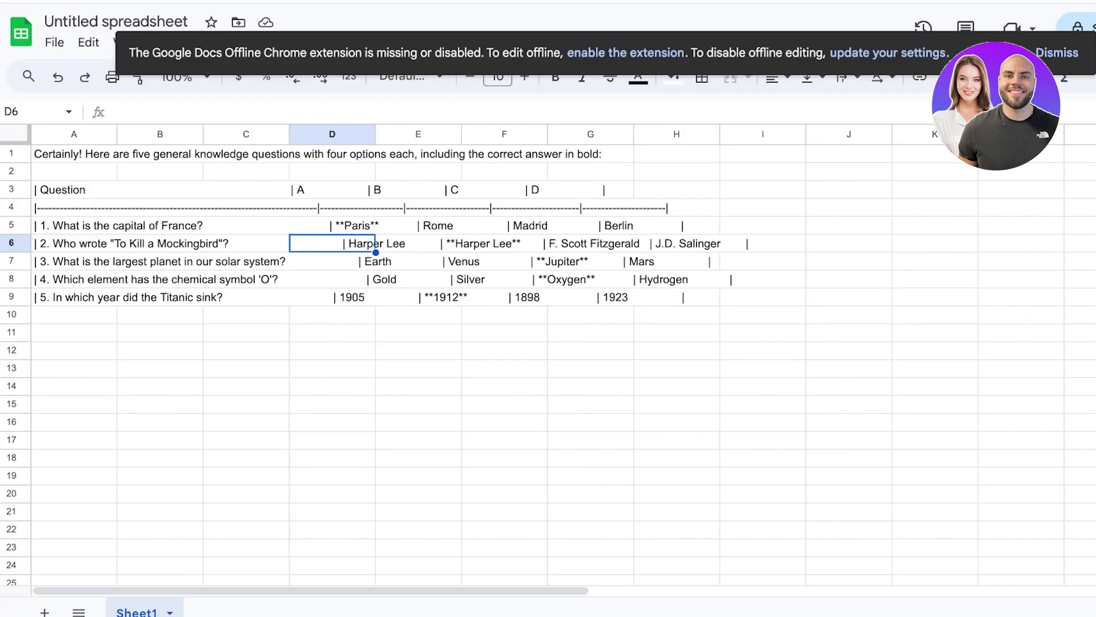
pyautogui.moveTo(246, 368); pyautogui.dragTo(246, 386)
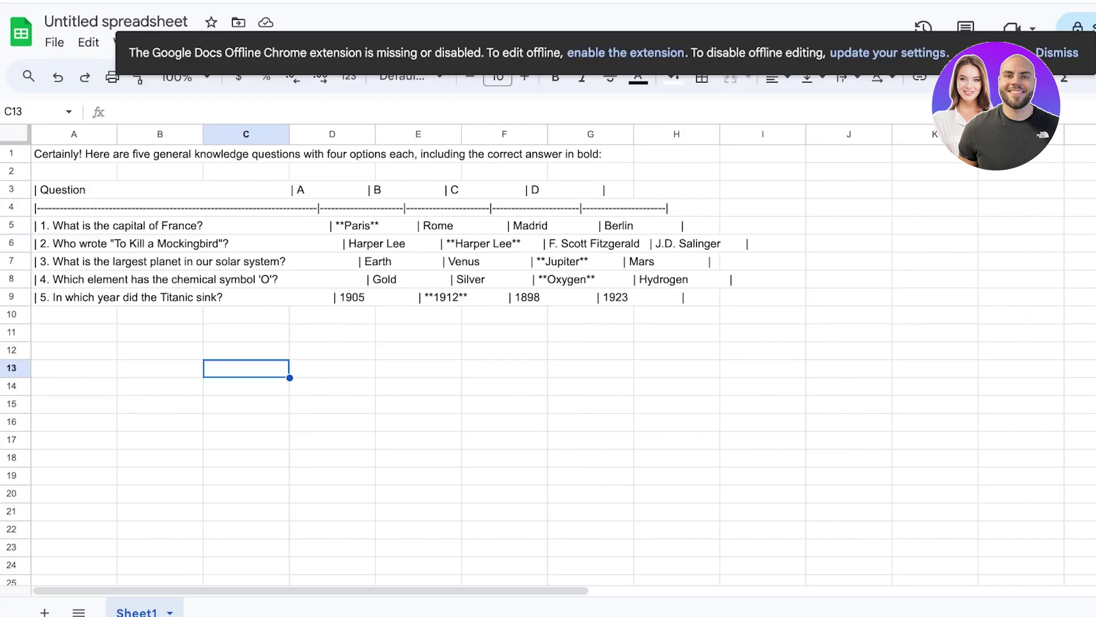
pyautogui.hotkey('ctrl', 'v')
pyautogui.click(590, 440)
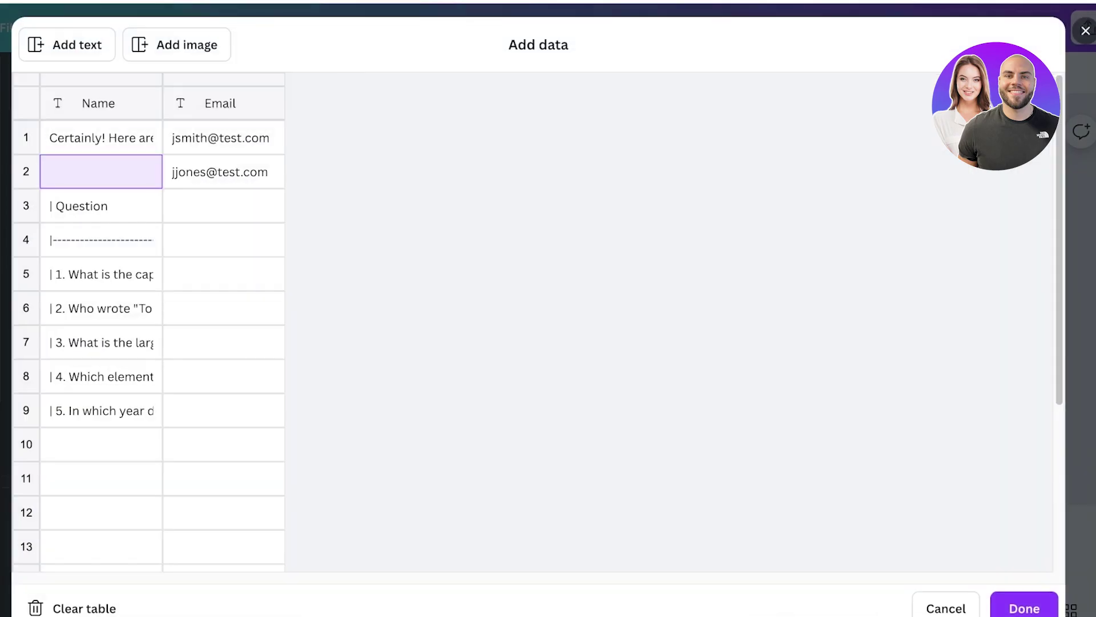
# Switch back to Canva, clear the Bulk Create data table and paste the quiz table into its first cell
pyautogui.click(80, 609)
pyautogui.click(101, 138)
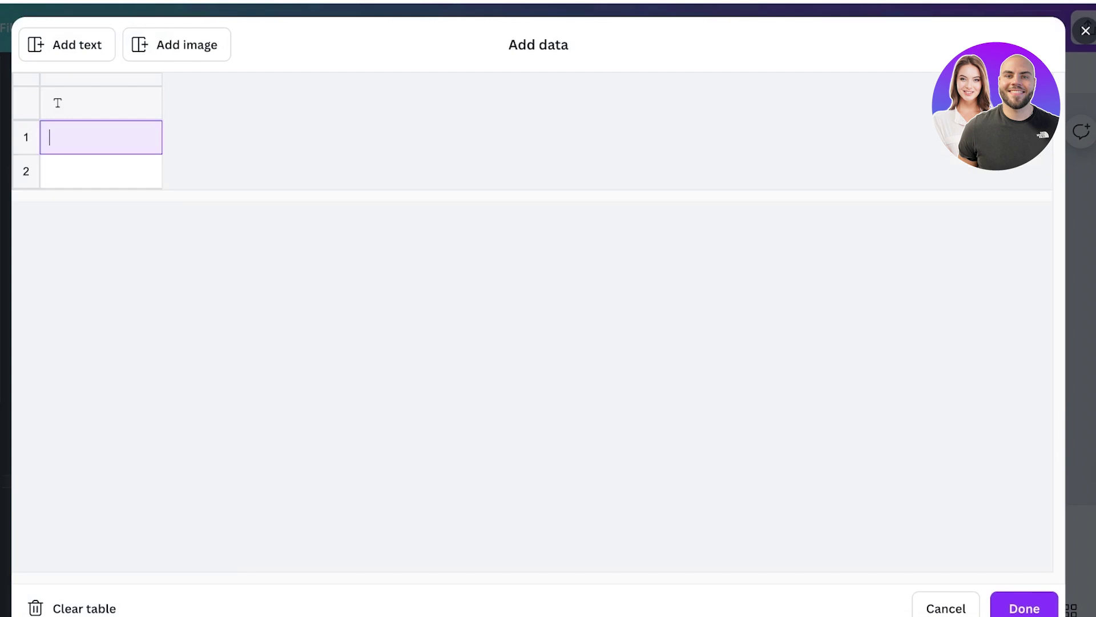
pyautogui.hotkey('ctrl', 'v')
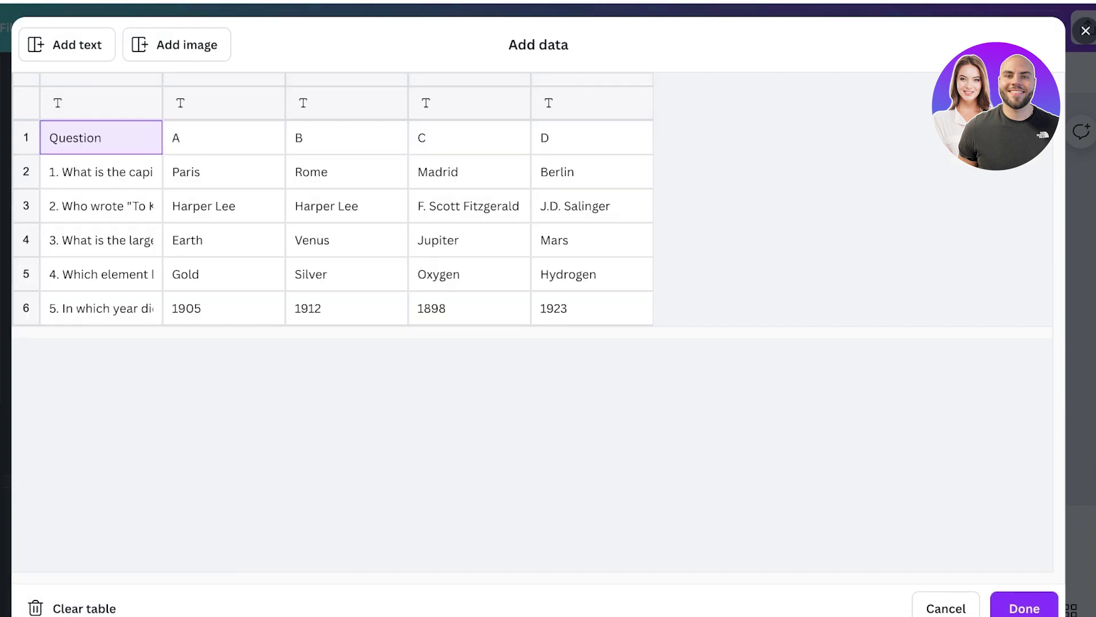
# Delete the first row with the headings Question, A, B, C and D, and finish adding the data
pyautogui.click(592, 138)
pyautogui.click(102, 138)
pyautogui.rightClick(164, 145)
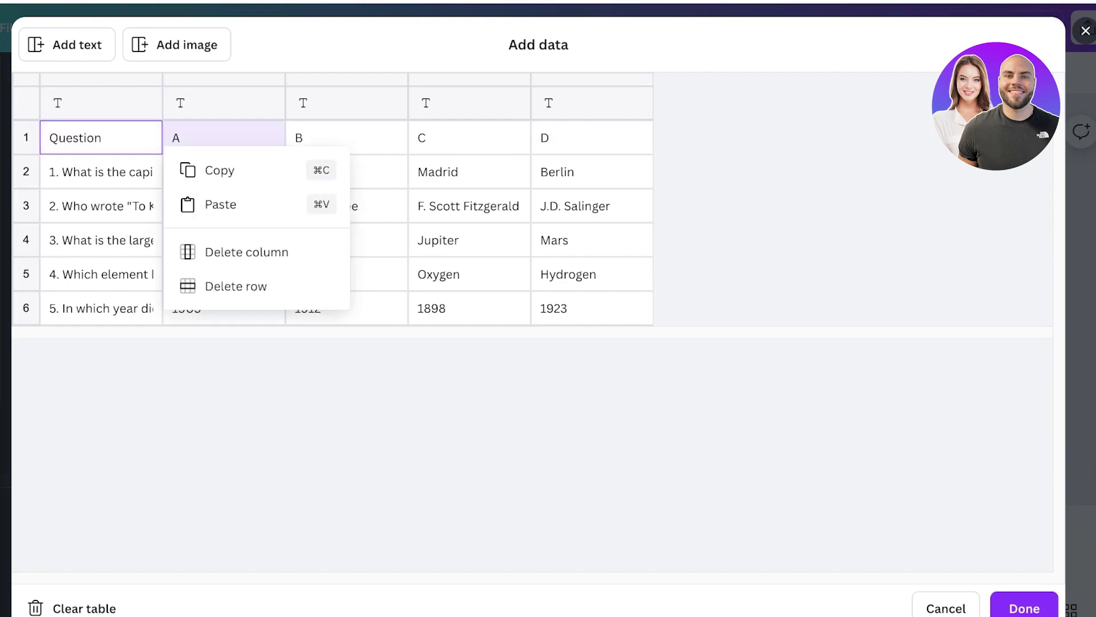
pyautogui.rightClick(127, 147)
pyautogui.click(117, 142)
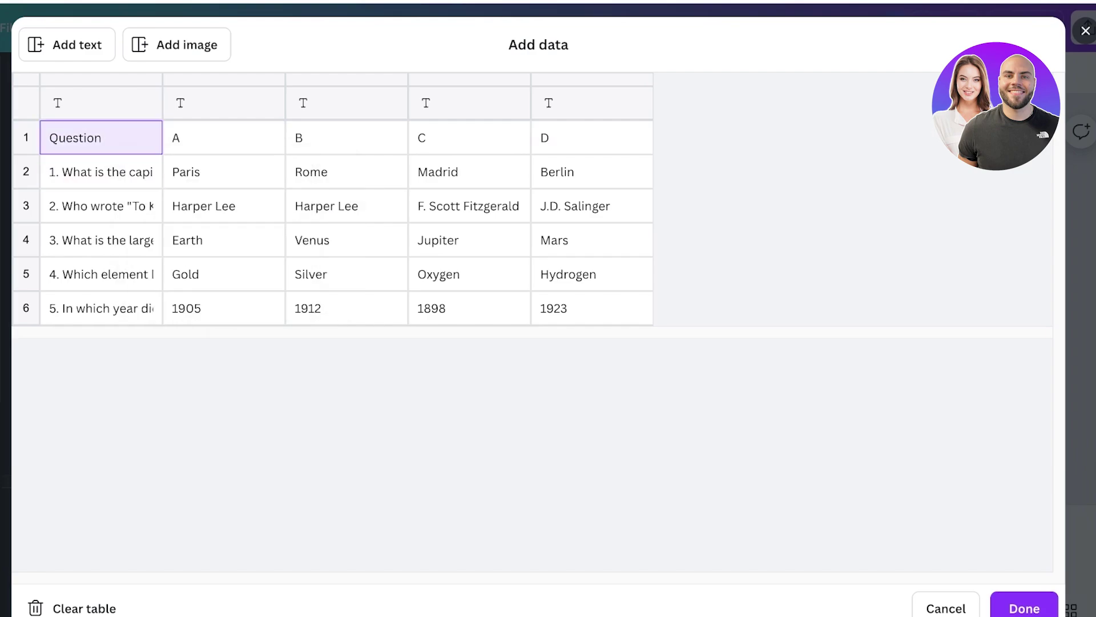
pyautogui.rightClick(151, 147)
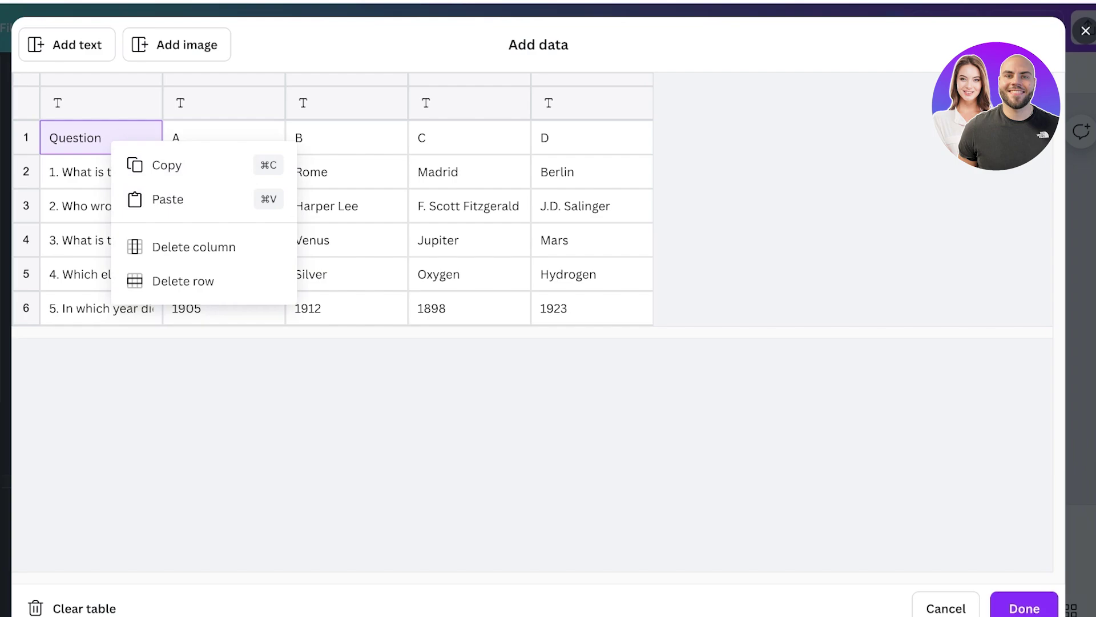
pyautogui.click(183, 281)
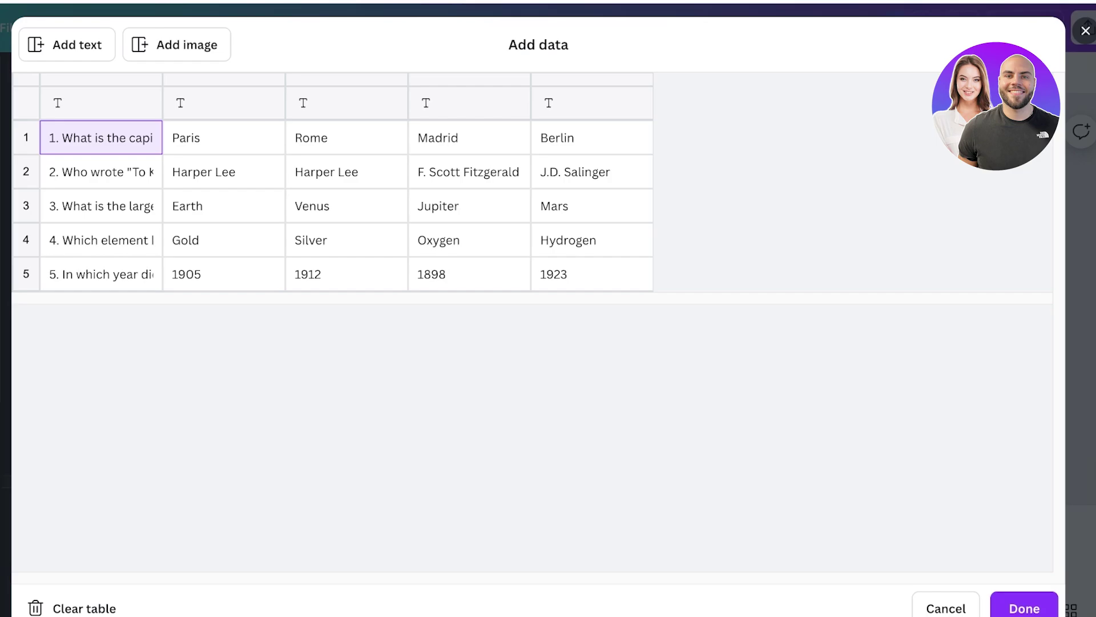
pyautogui.click(1024, 608)
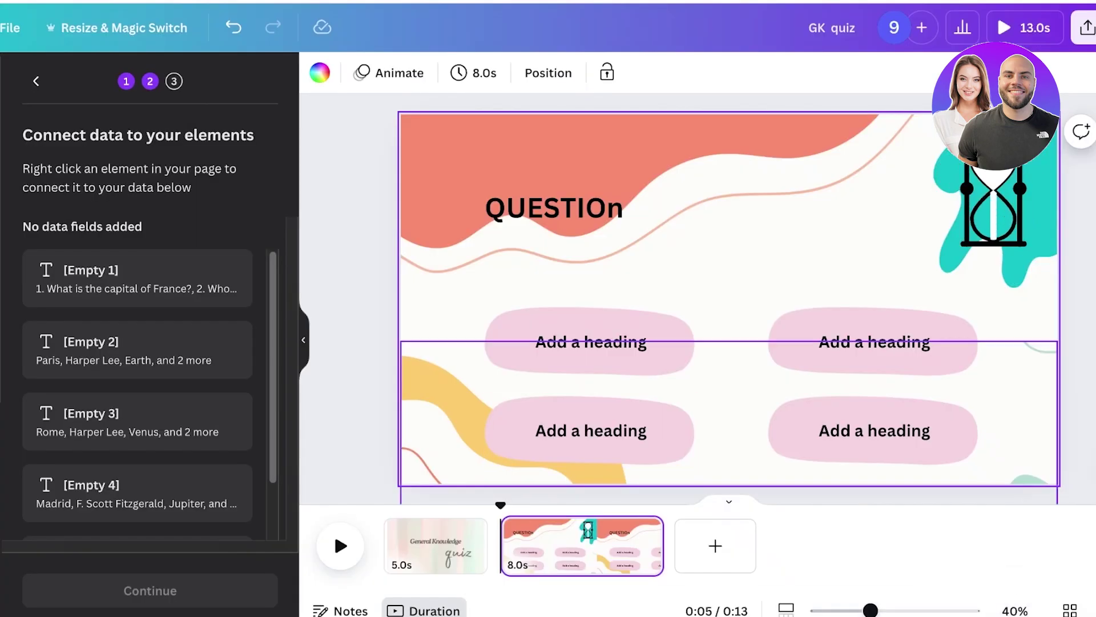
# Connect the QUESTIOn heading on the question page to the [Empty 1] data field
pyautogui.rightClick(561, 545)
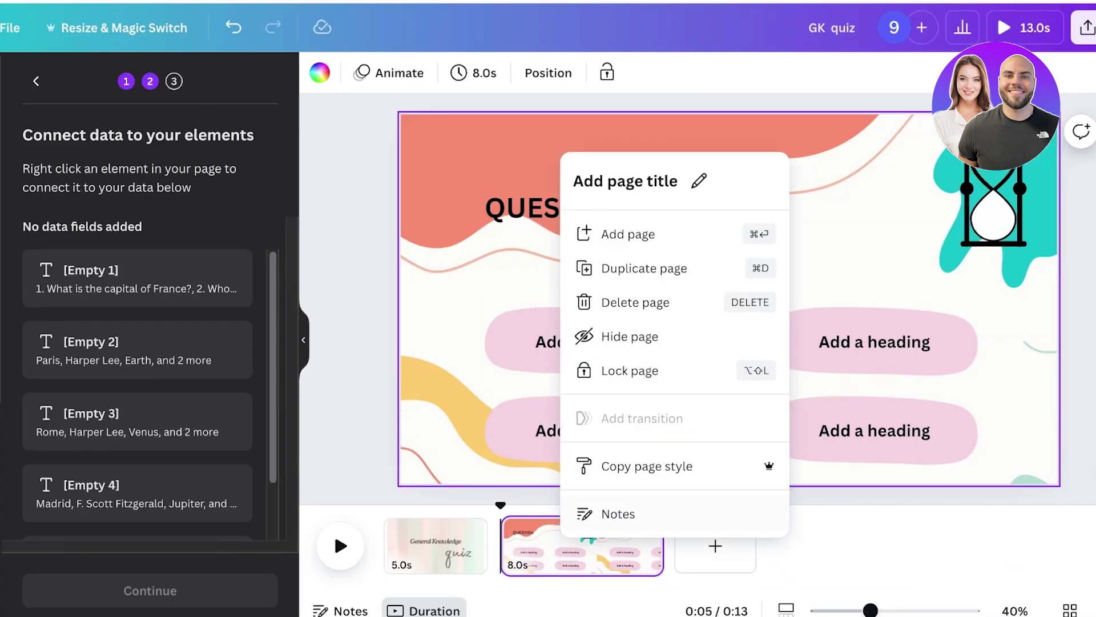
pyautogui.click(531, 208)
pyautogui.click(531, 208)
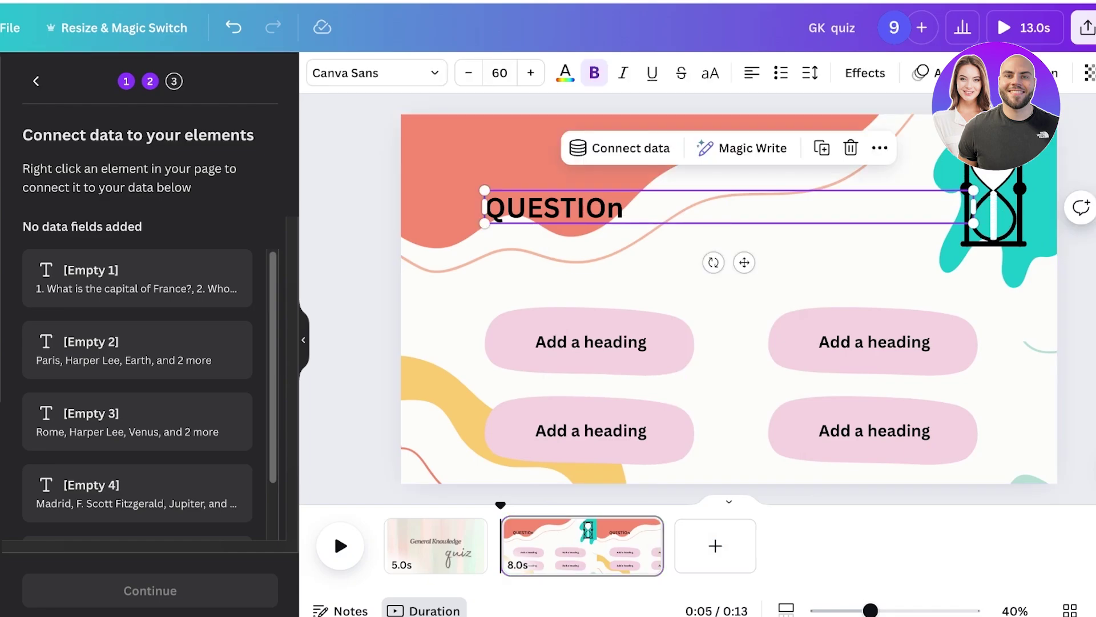
pyautogui.click(619, 148)
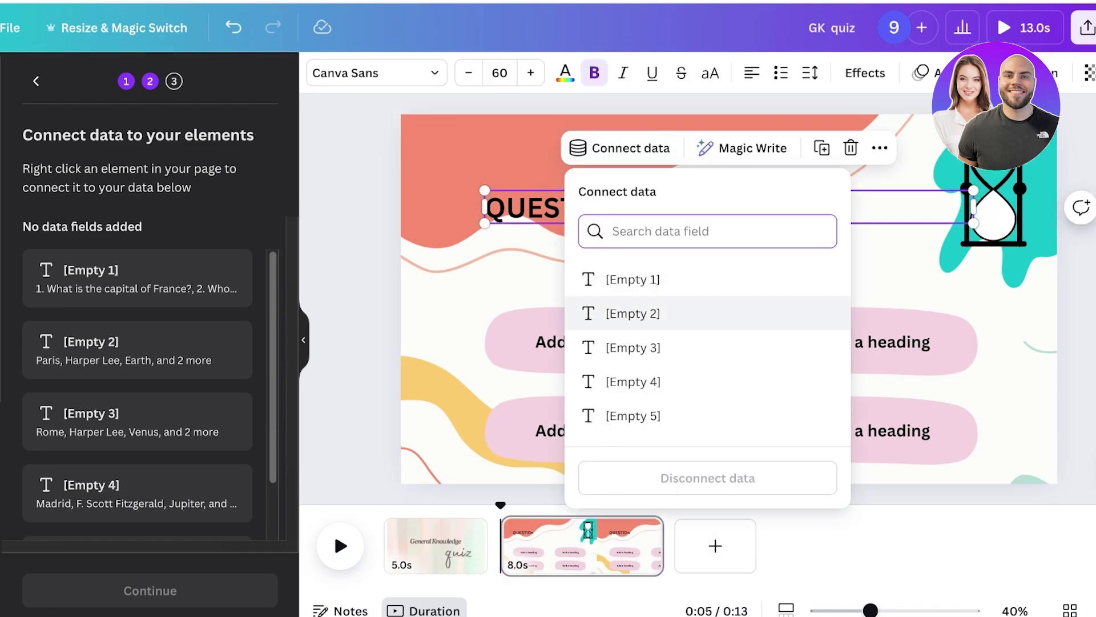
pyautogui.click(633, 279)
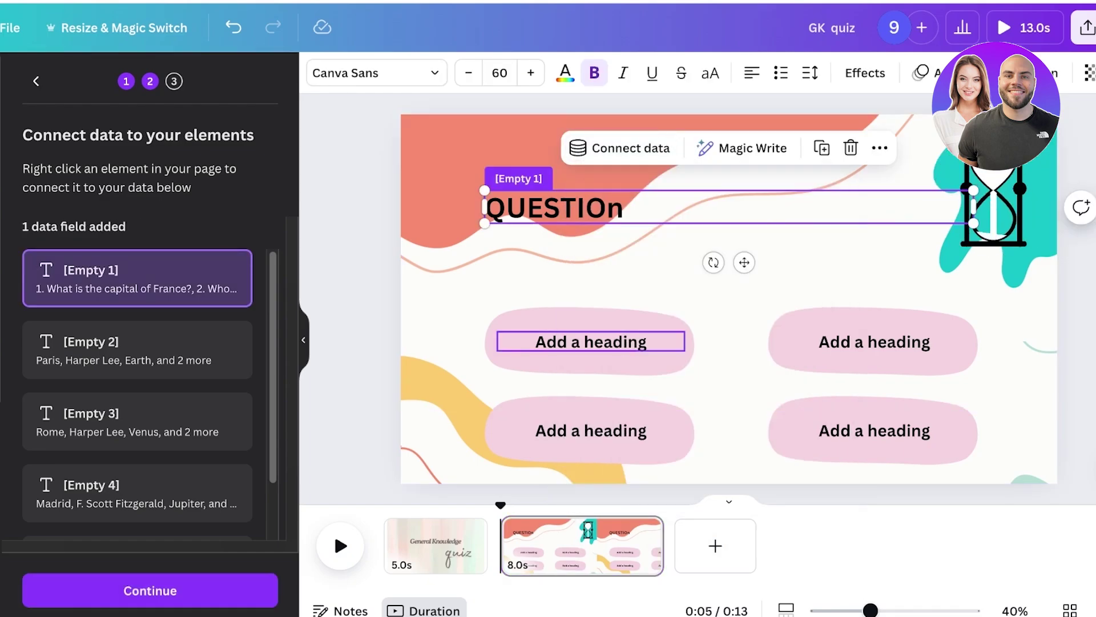
# Connect the upper-left answer heading to the [Empty 2] data field and the lower-left one to [Empty 3]
pyautogui.click(591, 341)
pyautogui.click(489, 289)
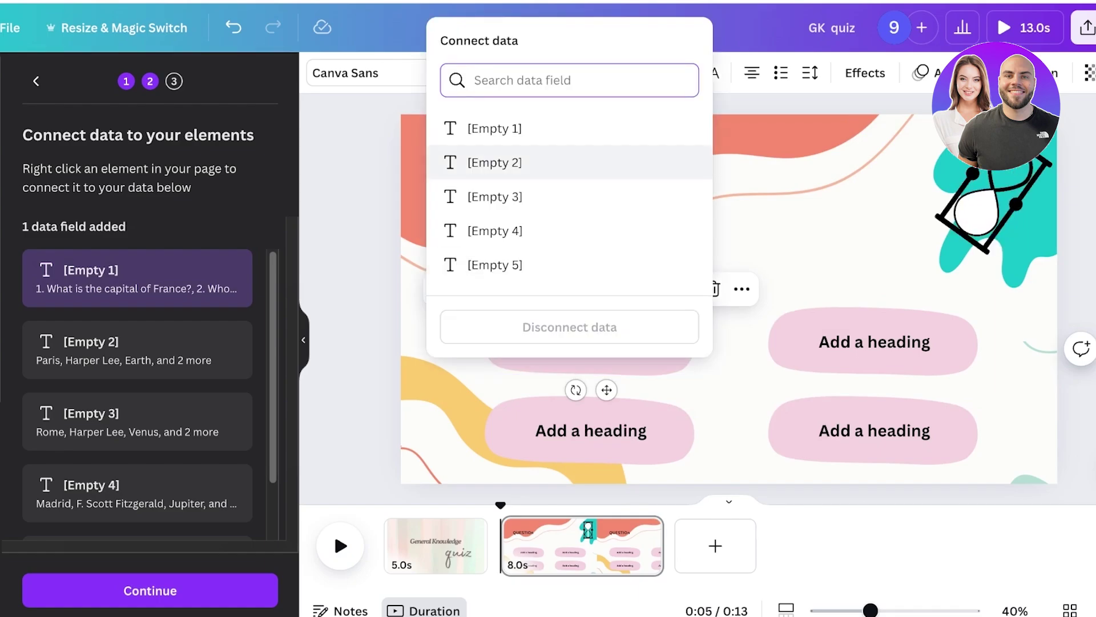
pyautogui.click(494, 162)
pyautogui.click(591, 434)
pyautogui.click(591, 430)
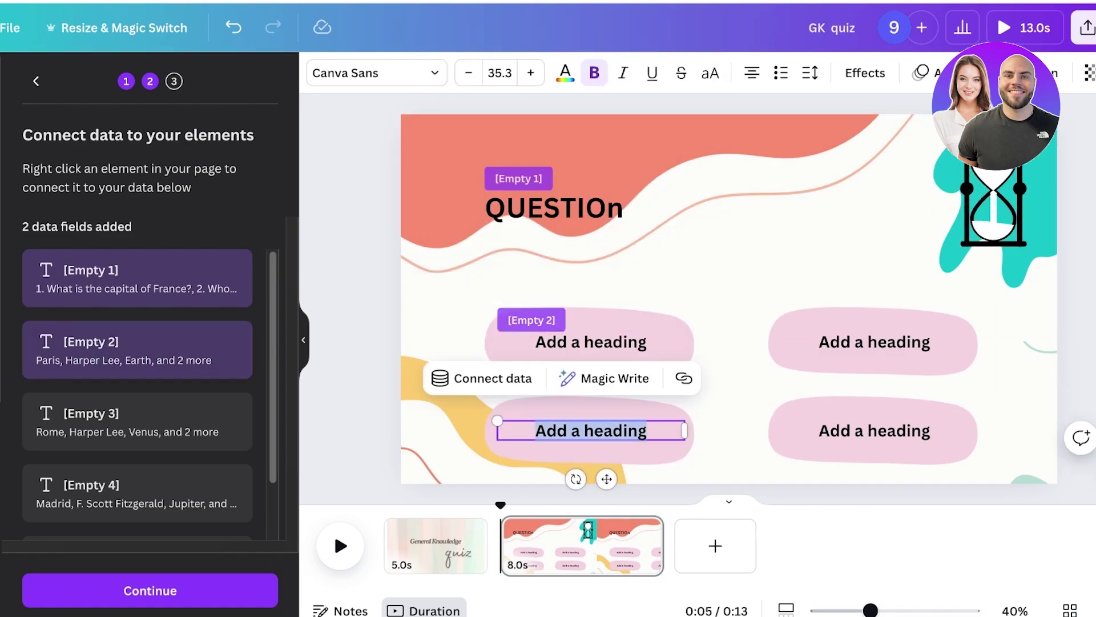
pyautogui.click(511, 378)
pyautogui.click(524, 196)
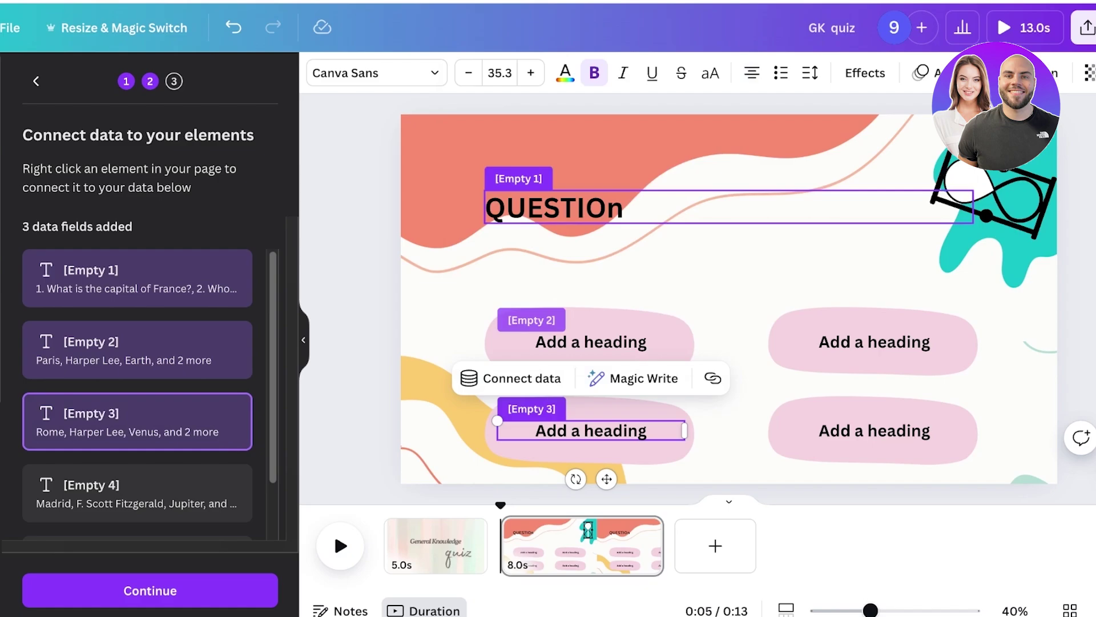
# Connect the upper-right answer heading to the [Empty 4] data field and the lower-right one to [Empty 5]
pyautogui.click(874, 341)
pyautogui.click(765, 289)
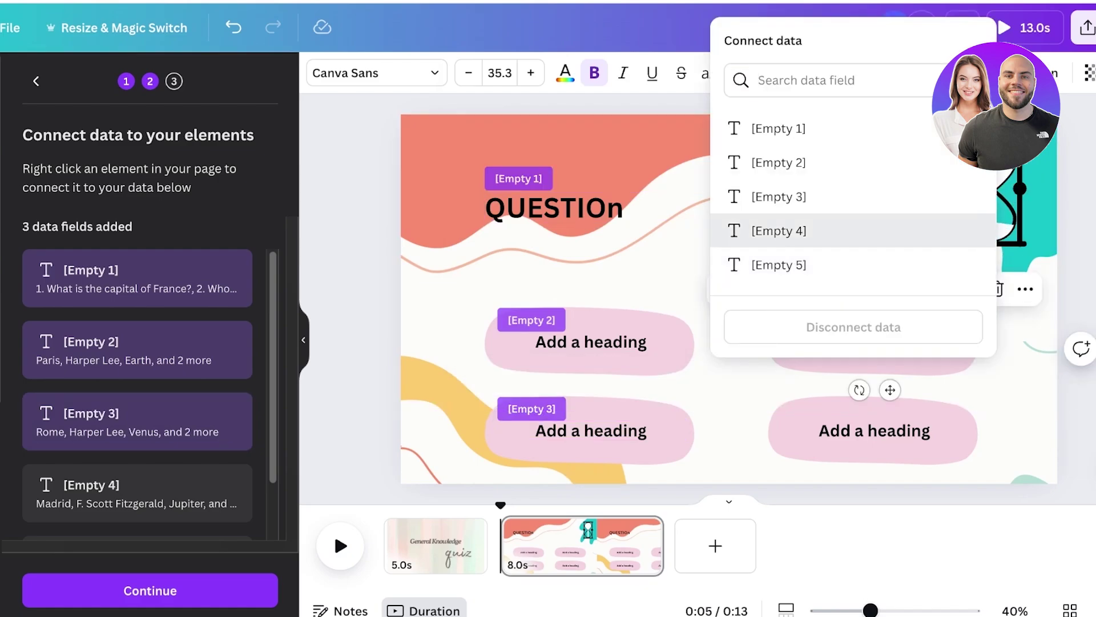
pyautogui.click(765, 230)
pyautogui.click(874, 431)
pyautogui.click(765, 377)
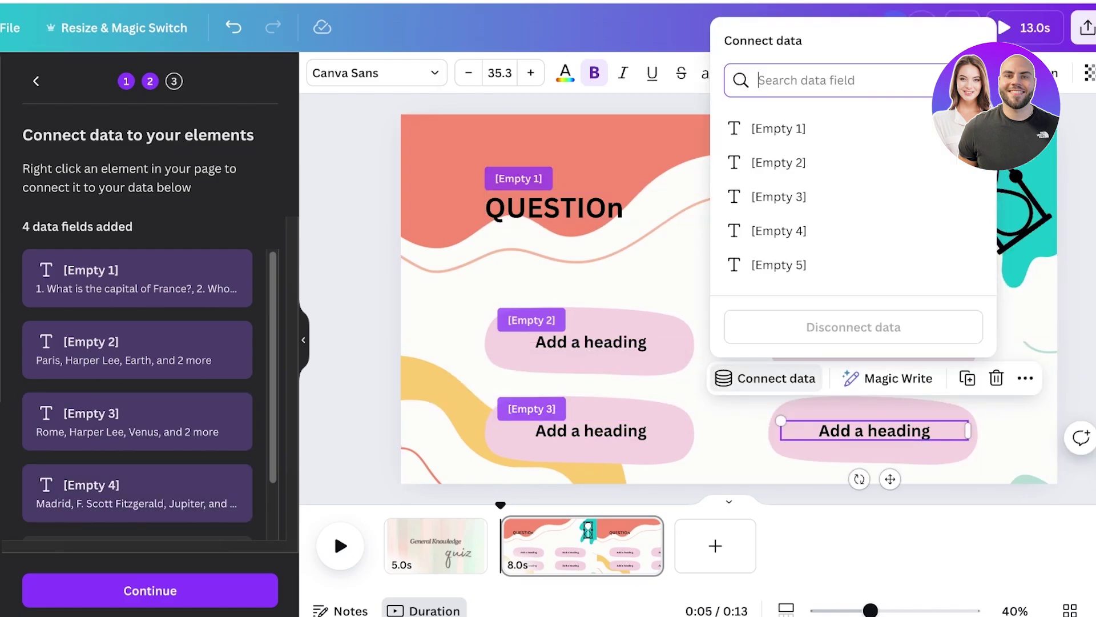
pyautogui.click(765, 262)
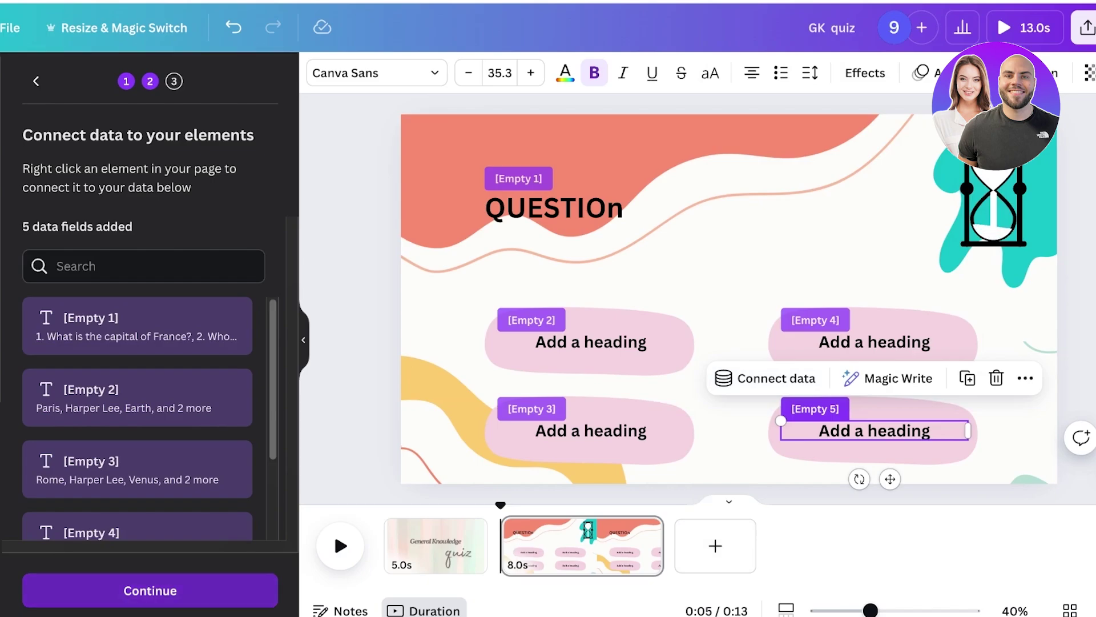
# Generate the bulk design from the connected data and view its first two question pages
pyautogui.click(150, 590)
pyautogui.click(150, 590)
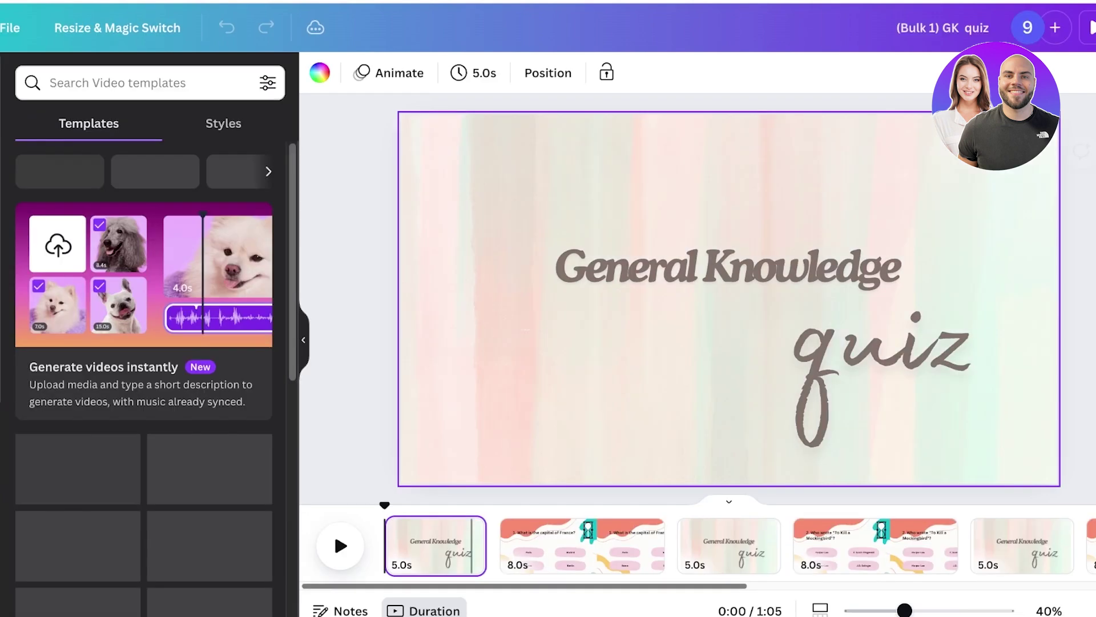
pyautogui.click(532, 546)
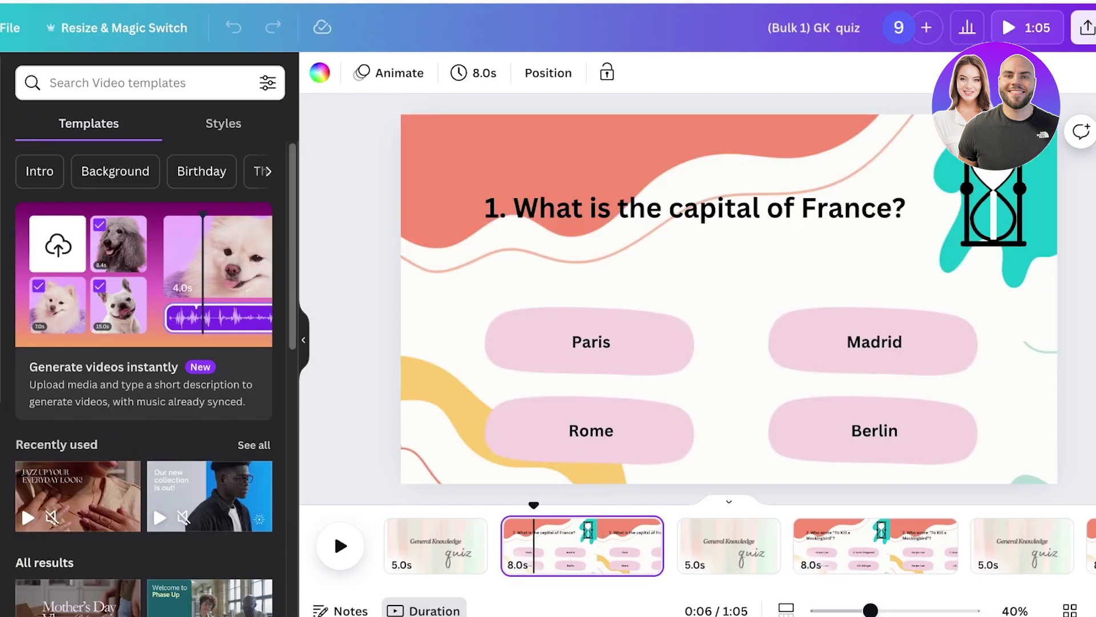
pyautogui.click(845, 547)
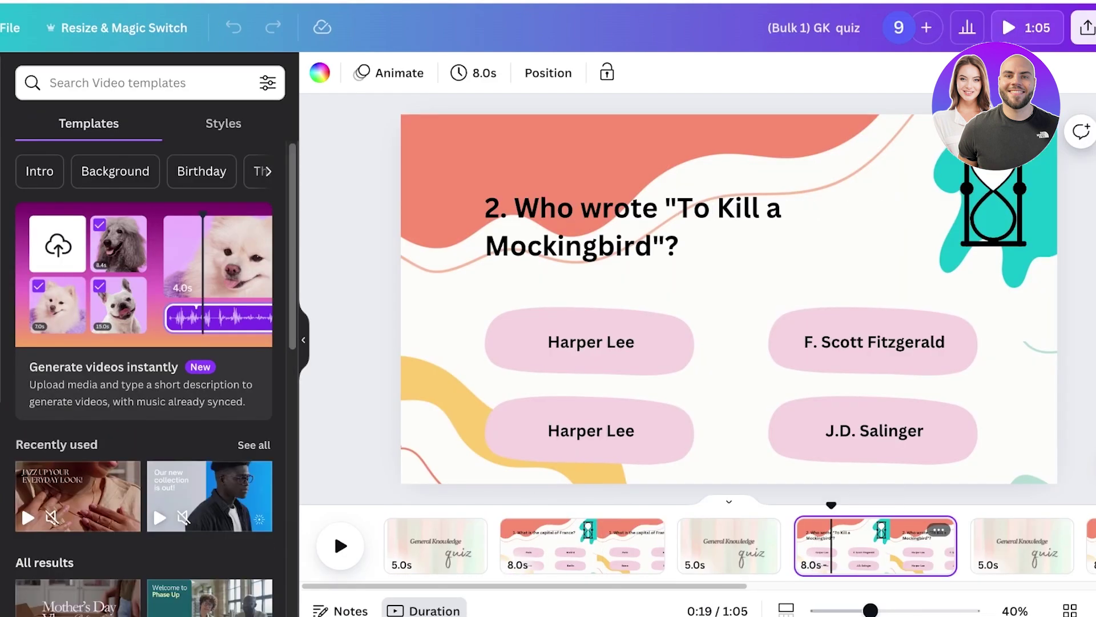
# Delete the repeated General Knowledge quiz title pages before questions 2, 3 and 4
pyautogui.rightClick(736, 545)
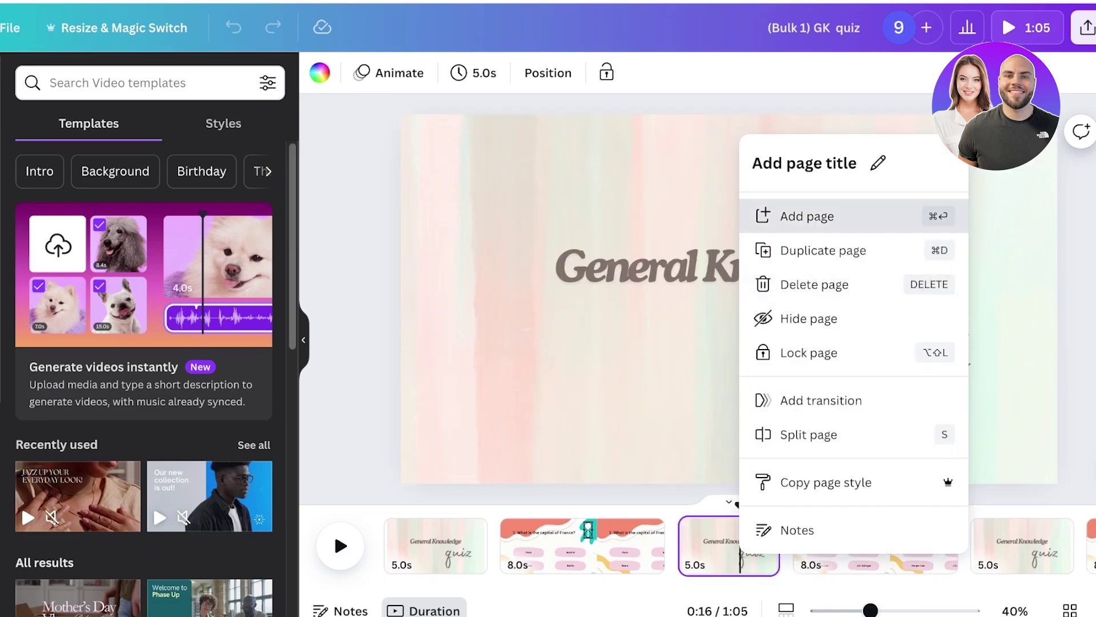
pyautogui.click(815, 284)
pyautogui.rightClick(905, 545)
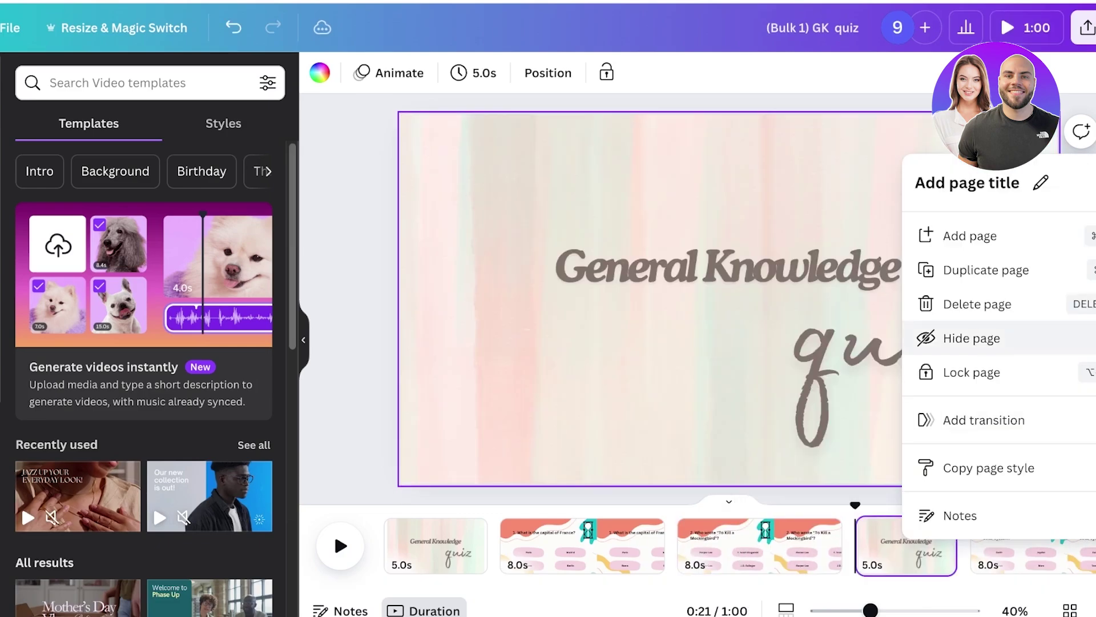
pyautogui.click(959, 303)
pyautogui.rightClick(1069, 545)
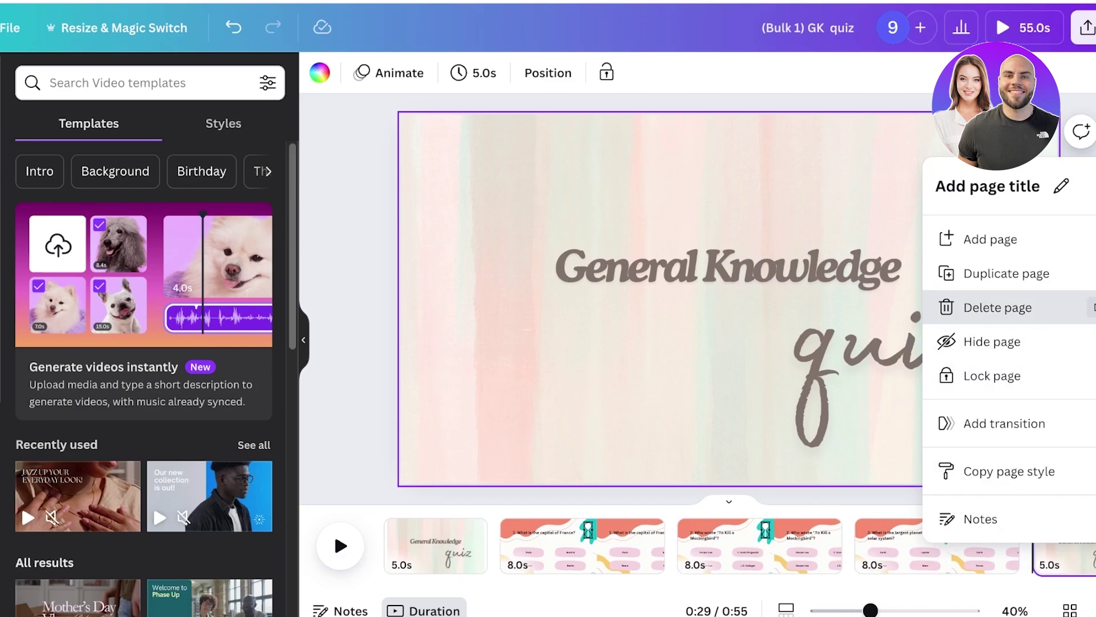
pyautogui.click(971, 309)
# Check the generated question pages against the bold answers in the ChatGPT table, and duplicate the question 1 page in Canva
pyautogui.click(552, 546)
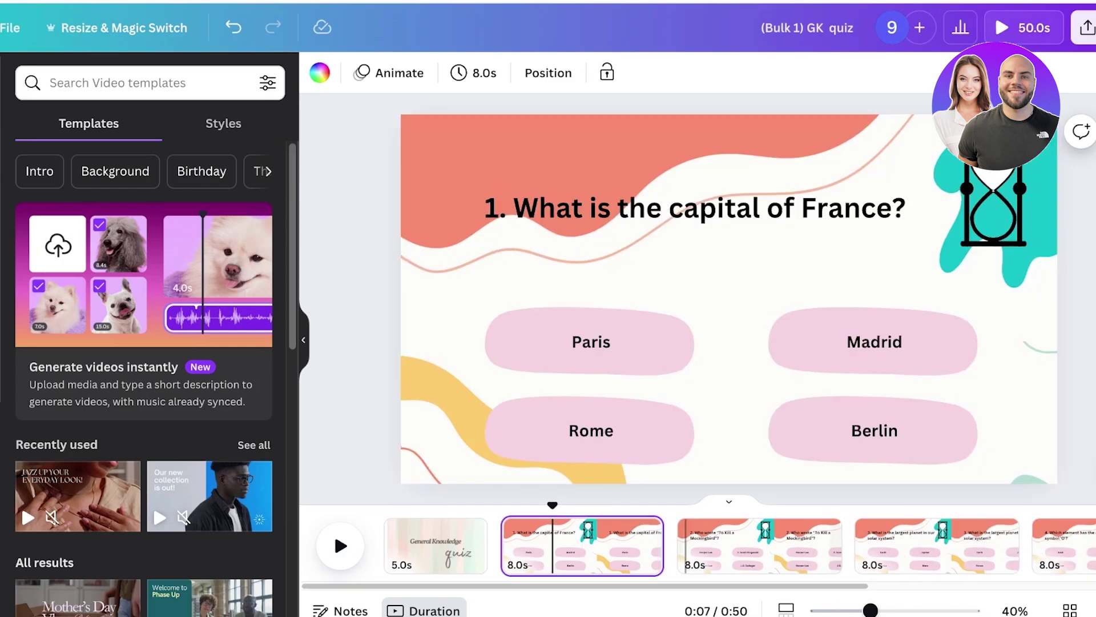
pyautogui.click(689, 545)
pyautogui.click(875, 545)
pyautogui.click(1040, 546)
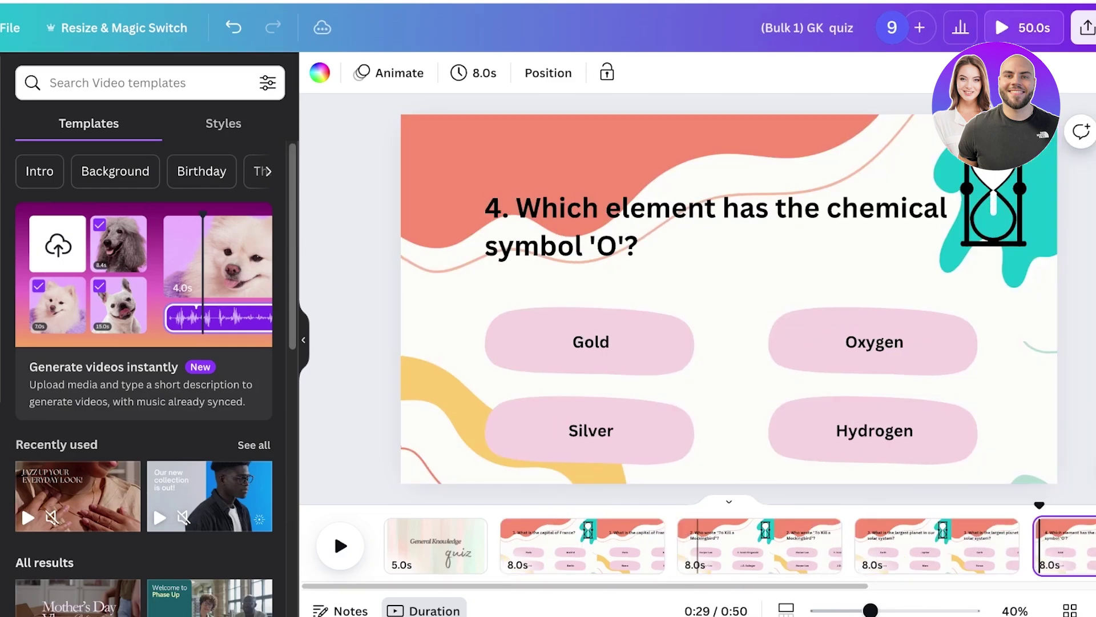
pyautogui.click(582, 545)
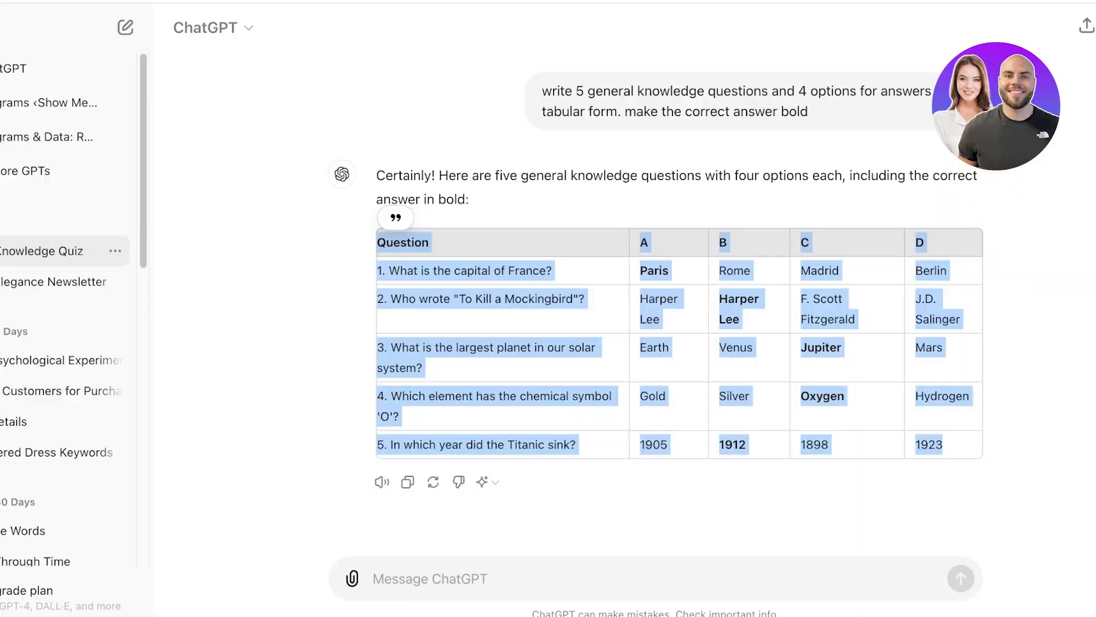
pyautogui.click(334, 530)
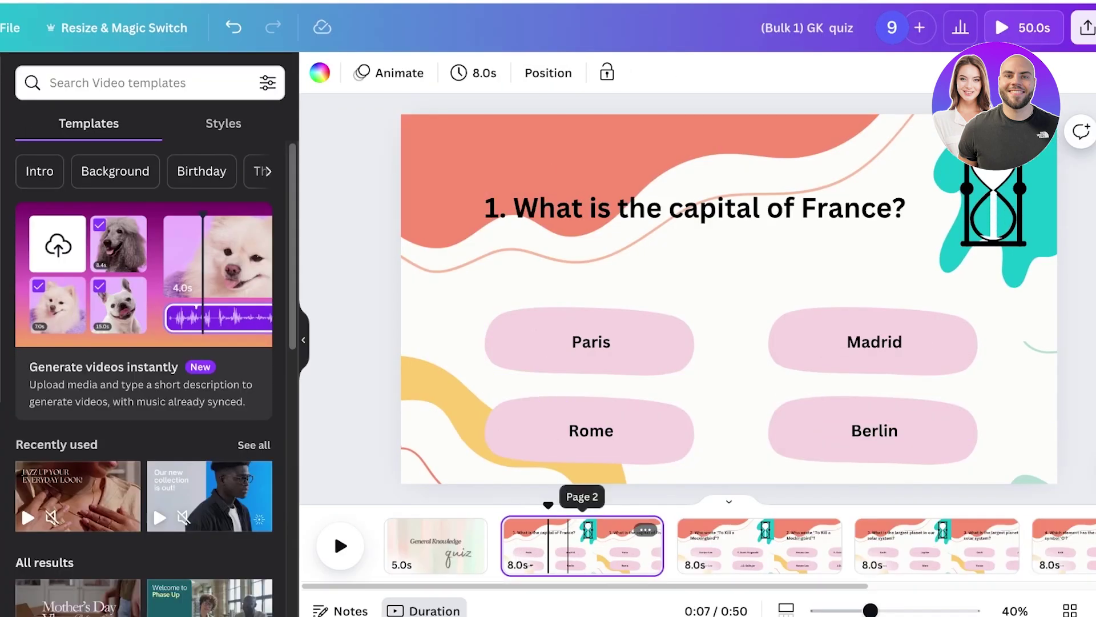
pyautogui.click(646, 529)
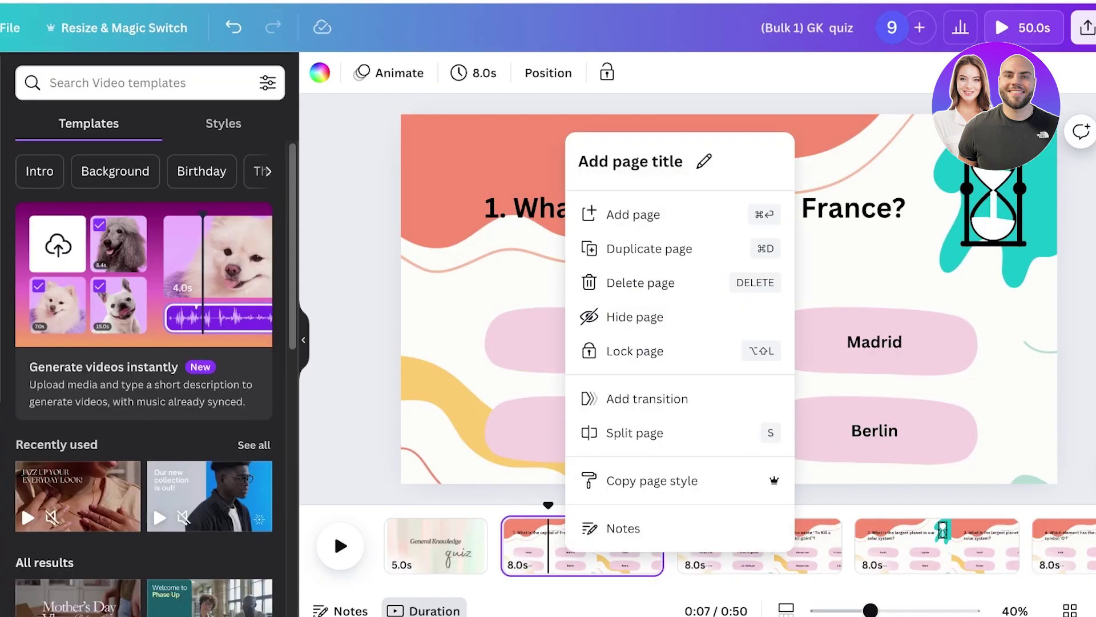
pyautogui.click(645, 248)
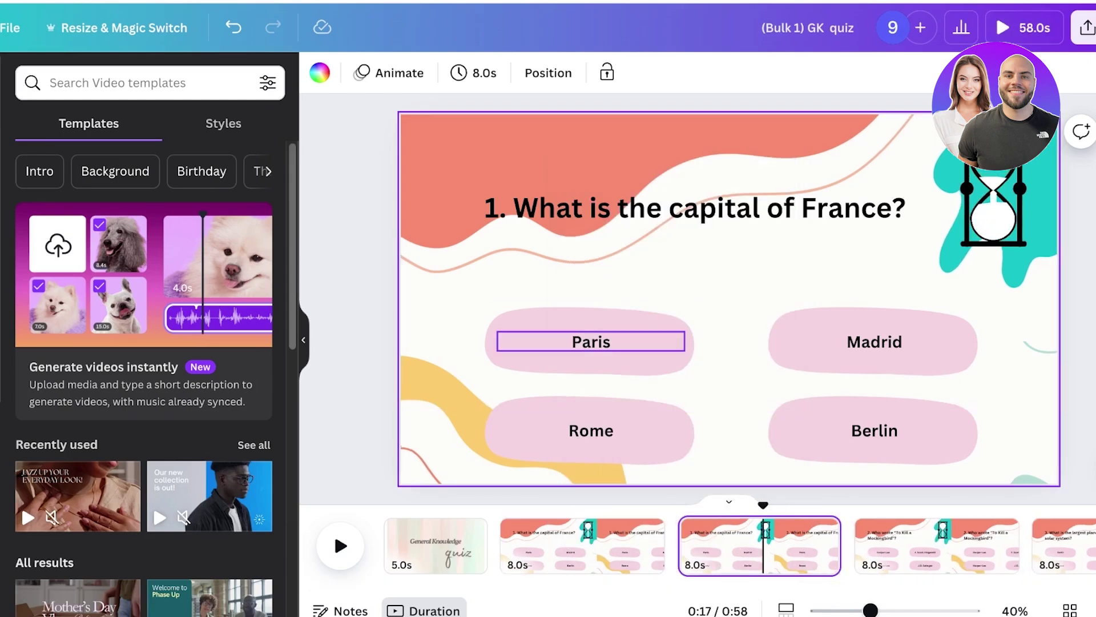
# Recolor the shape behind Paris on the duplicated question 1 page to light green #CDEFD0
pyautogui.click(634, 364)
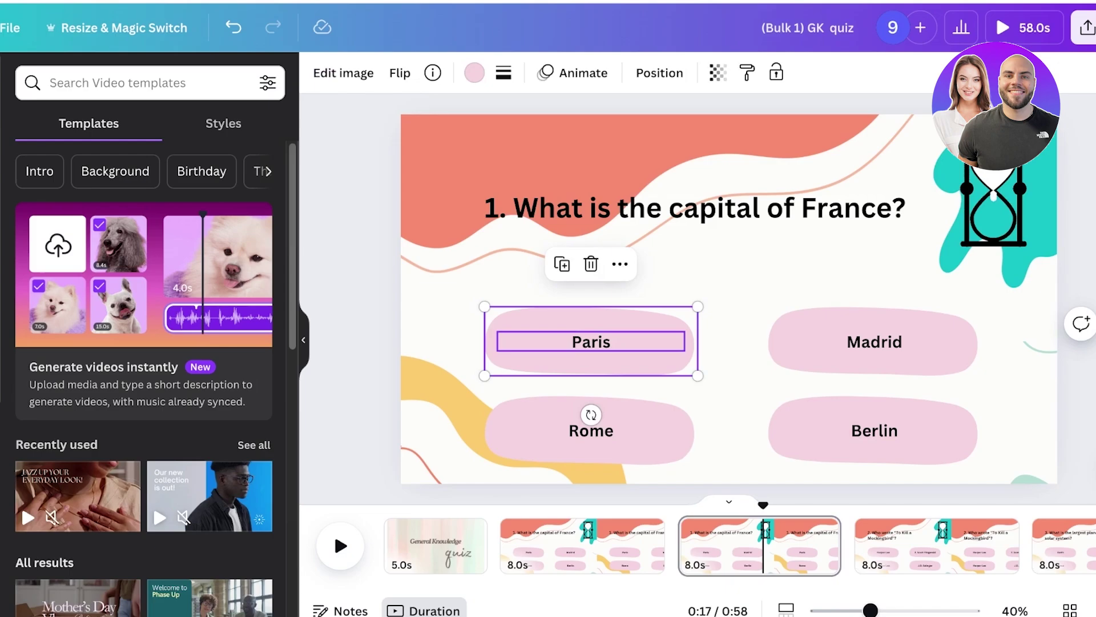
pyautogui.click(474, 73)
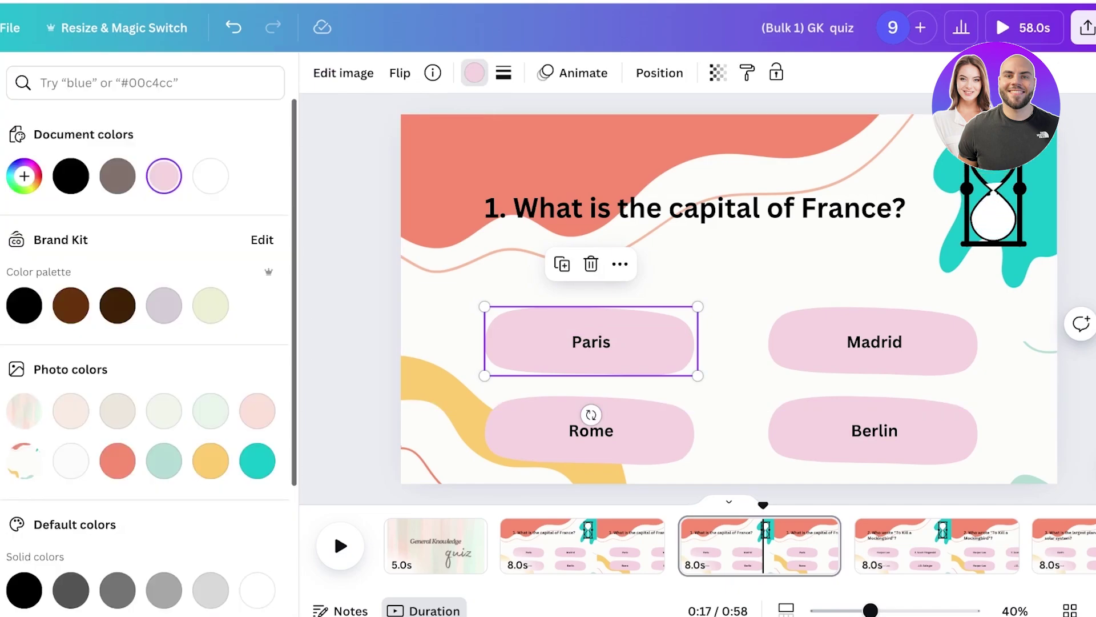
pyautogui.click(24, 176)
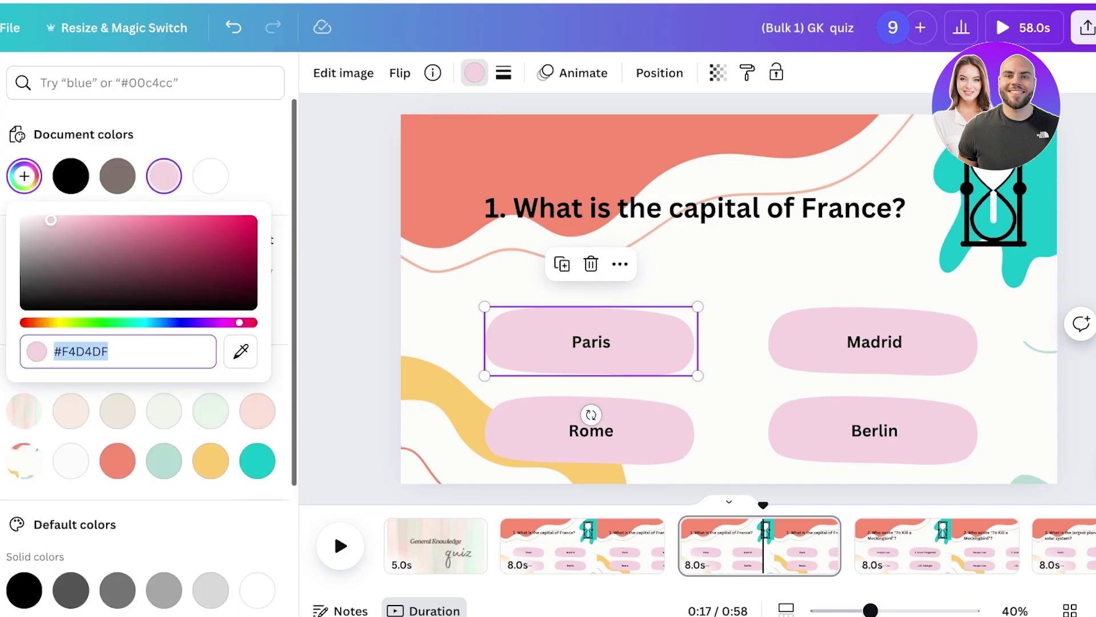
pyautogui.write('#BFE1C3')
pyautogui.press('Return')
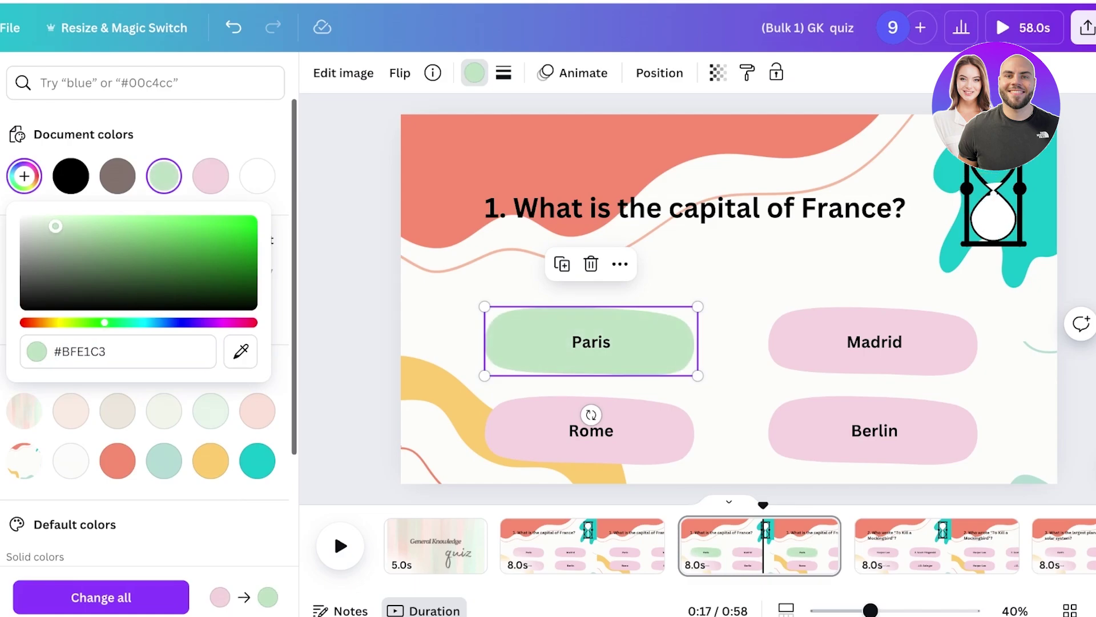
pyautogui.moveTo(55, 226); pyautogui.dragTo(54, 220)
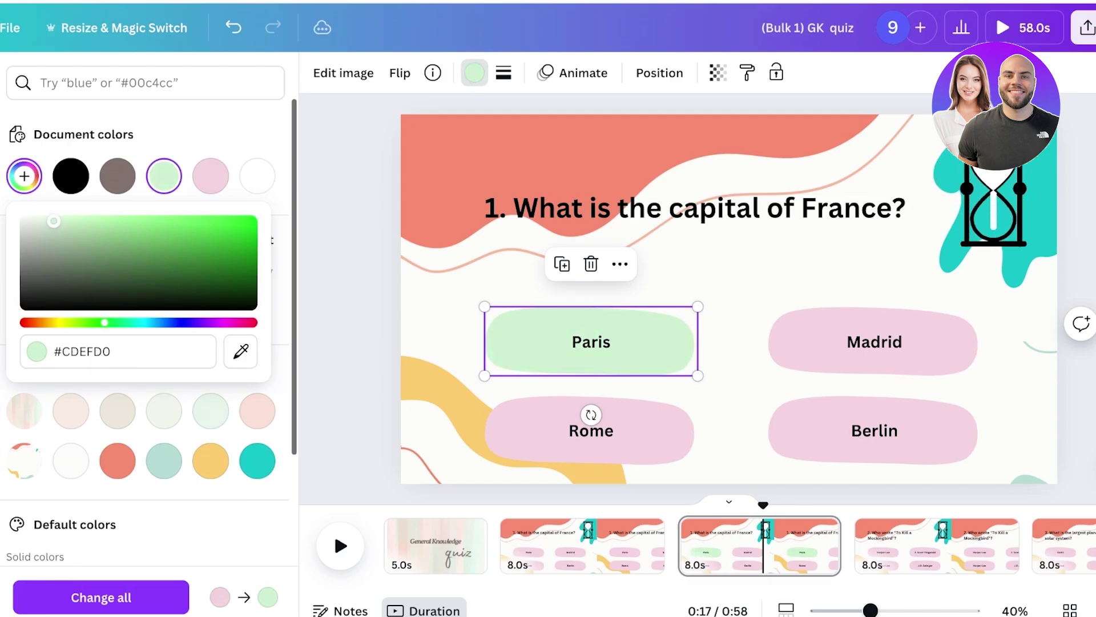
# Recolor the shape behind Madrid to the bright red from the default solid colors
pyautogui.click(823, 360)
pyautogui.click(474, 73)
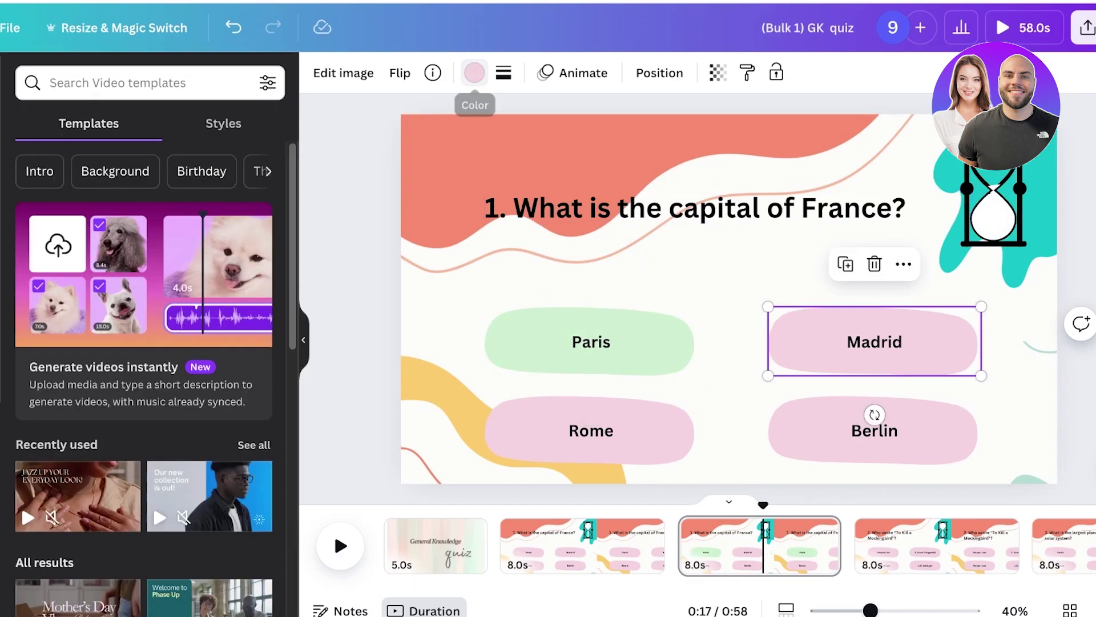
pyautogui.click(474, 73)
pyautogui.scroll(-1, 149, 343)
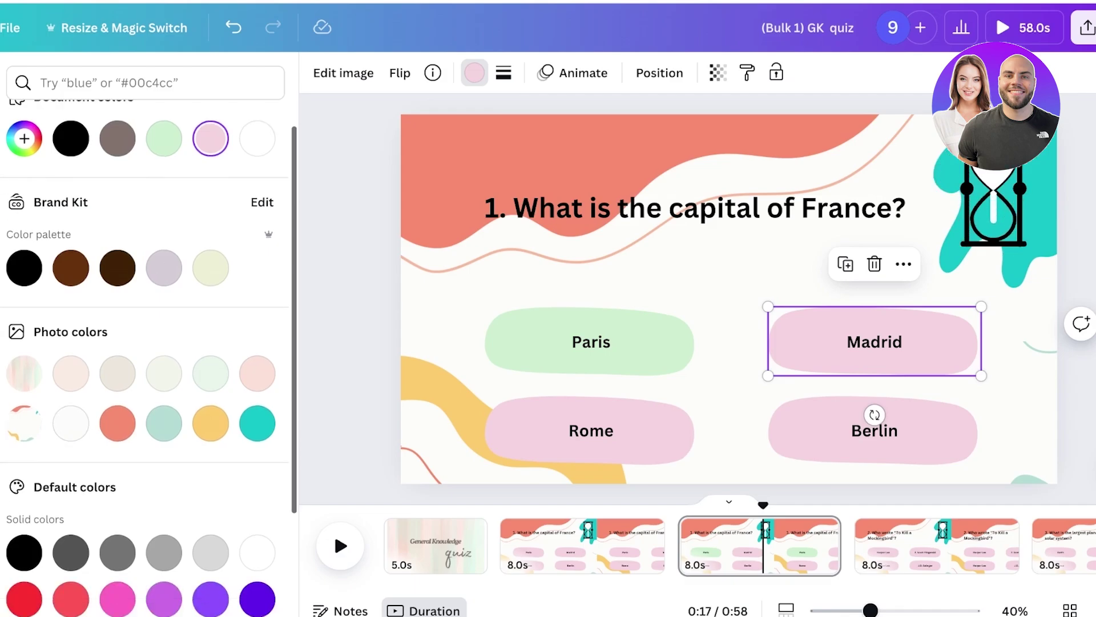
pyautogui.click(24, 599)
# Recolor the shape behind Rome with the bright red document color
pyautogui.click(582, 433)
pyautogui.click(583, 451)
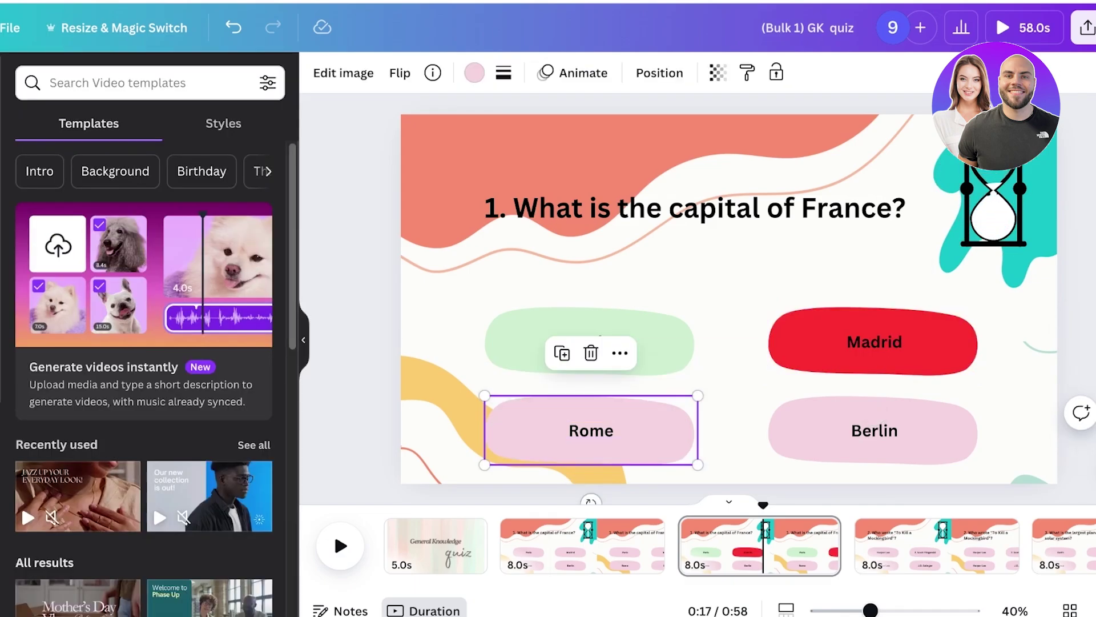
pyautogui.click(474, 72)
pyautogui.click(257, 176)
# Recolor the shape behind Berlin with the bright red document color
pyautogui.click(873, 434)
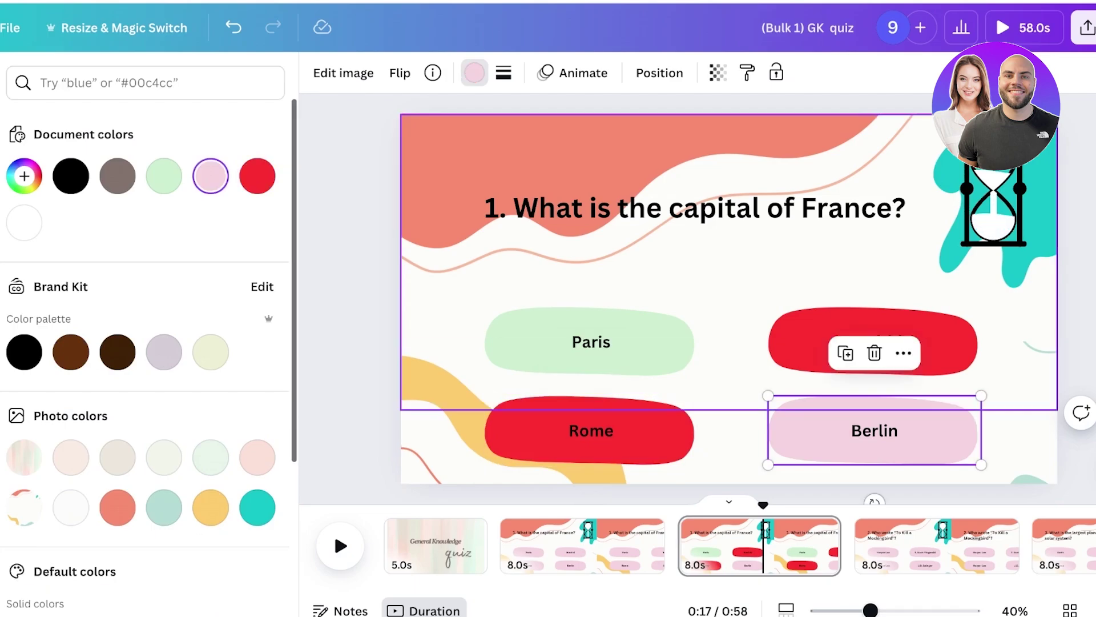
pyautogui.click(474, 72)
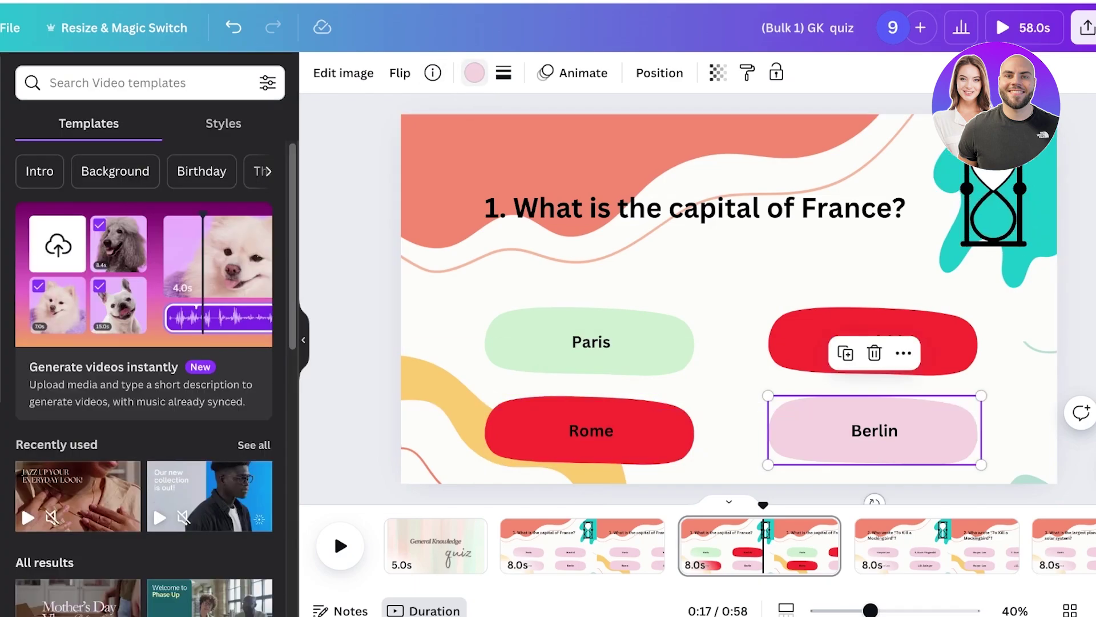
pyautogui.click(474, 73)
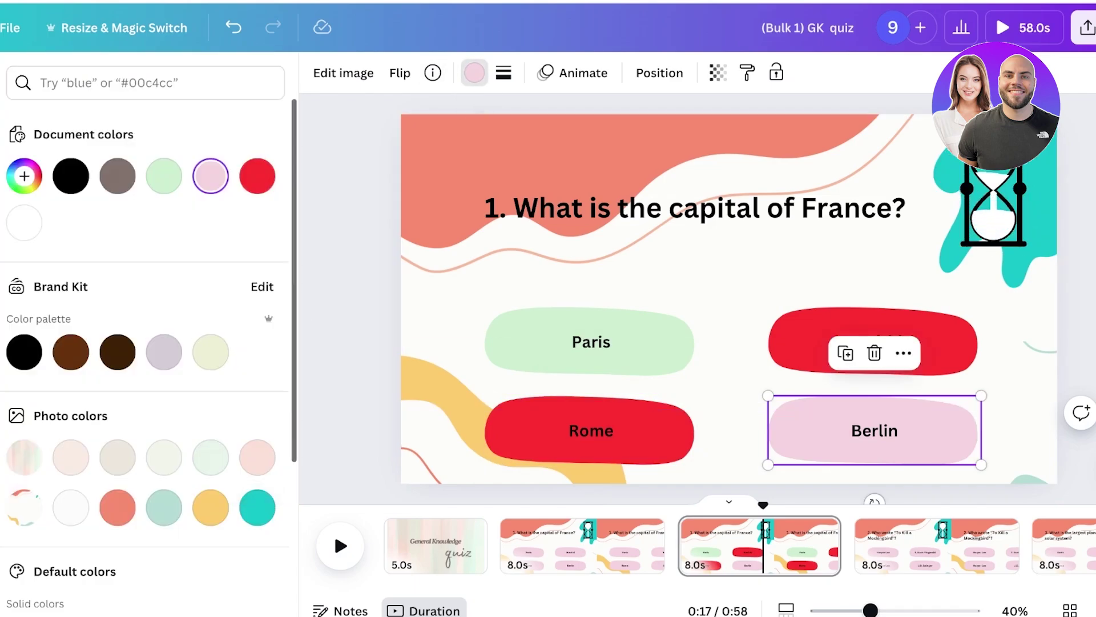
pyautogui.click(257, 176)
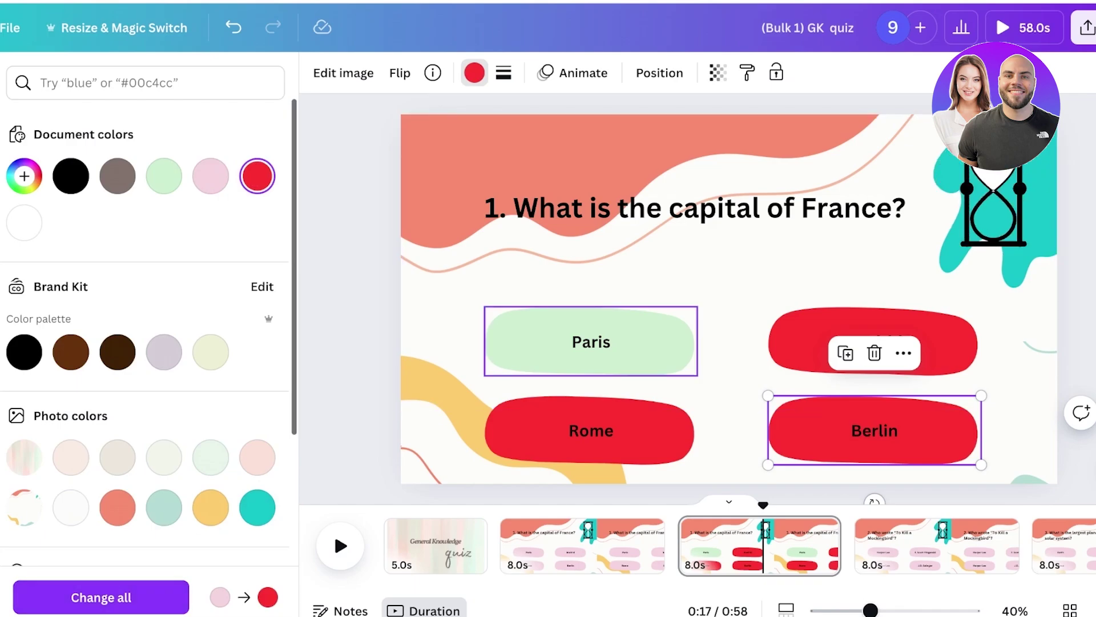
pyautogui.click(591, 342)
pyautogui.click(729, 343)
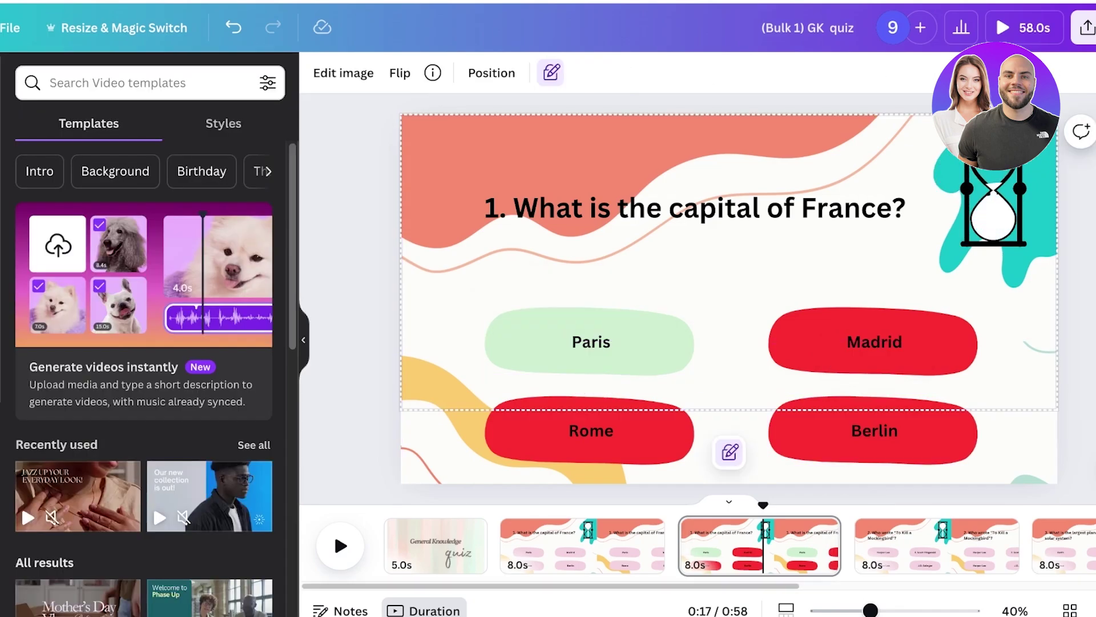
# Apply the Pulse motion effect to the light green shape behind Paris and raise its intensity close to the maximum
pyautogui.click(591, 364)
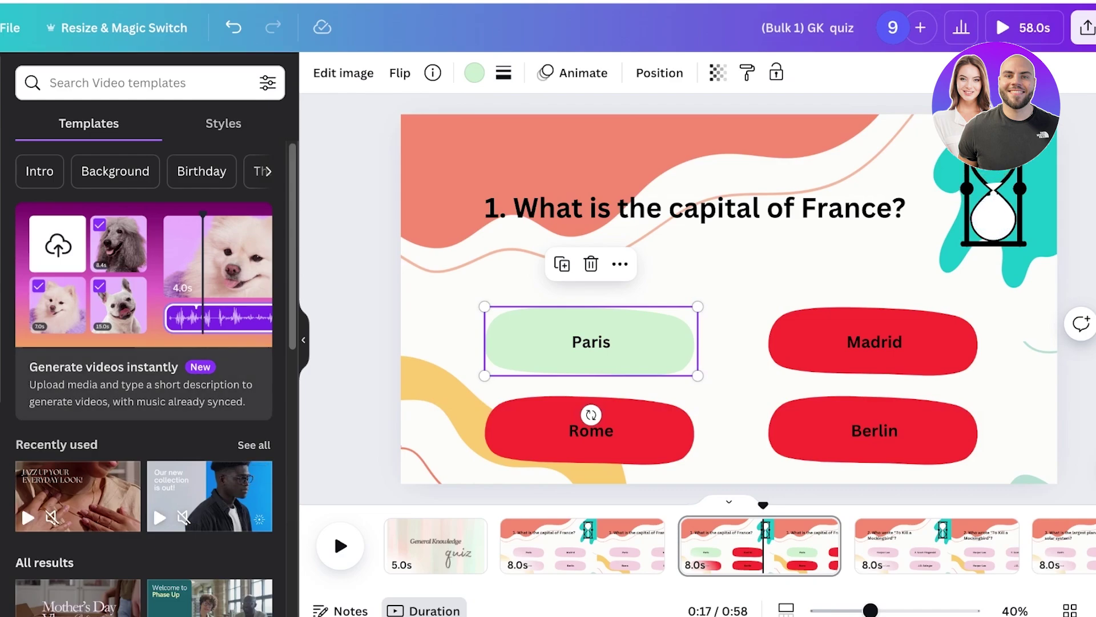
pyautogui.click(573, 73)
pyautogui.scroll(-10, 139, 343)
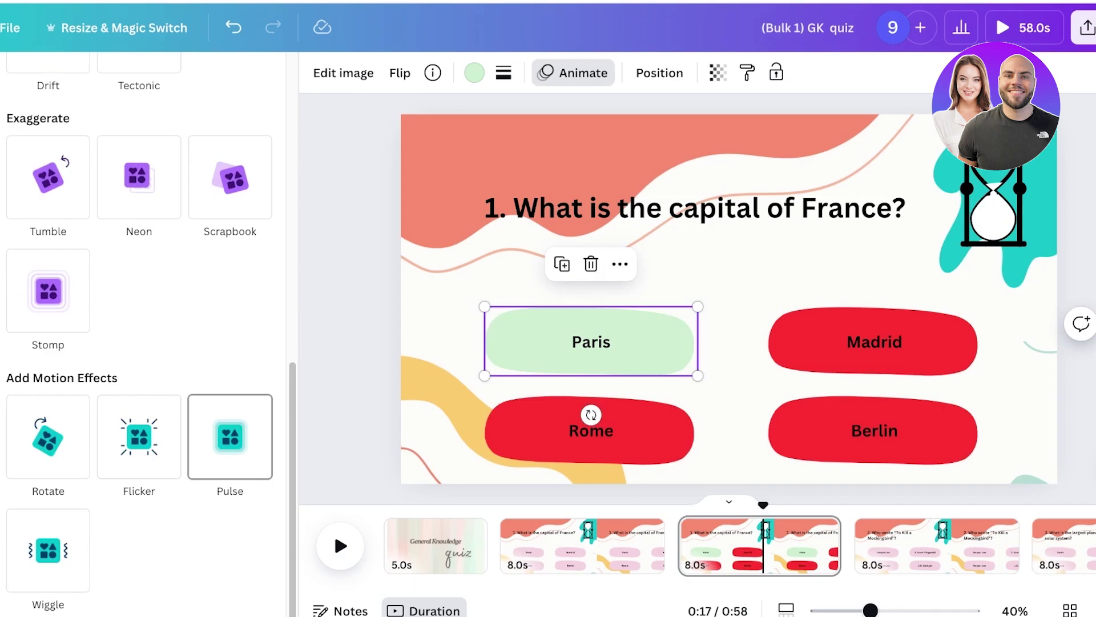
pyautogui.click(230, 436)
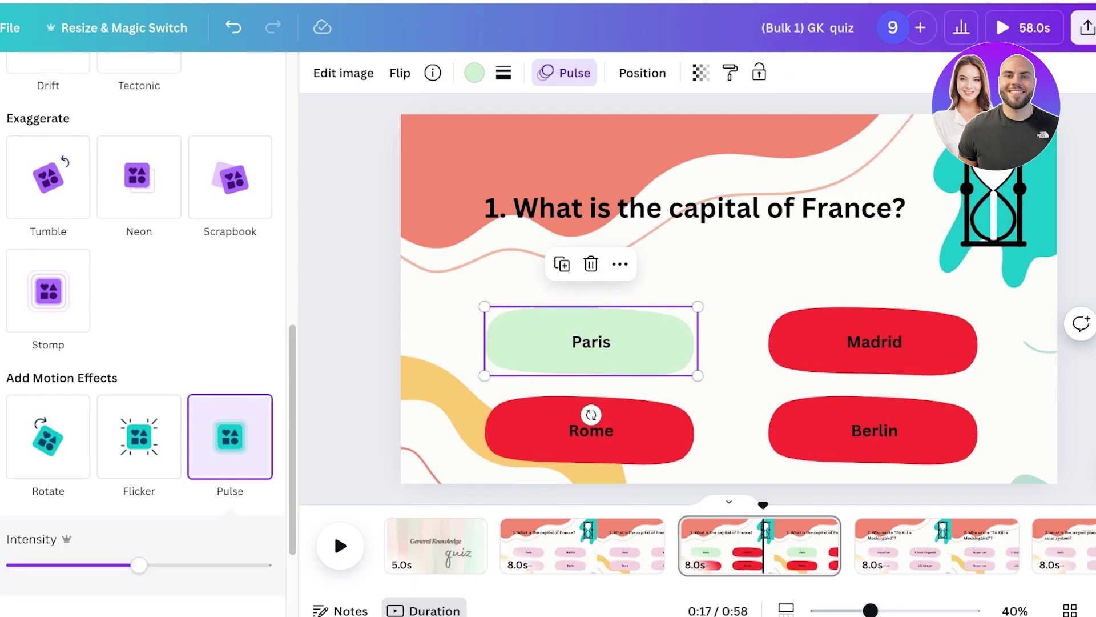
pyautogui.moveTo(138, 565); pyautogui.dragTo(257, 566)
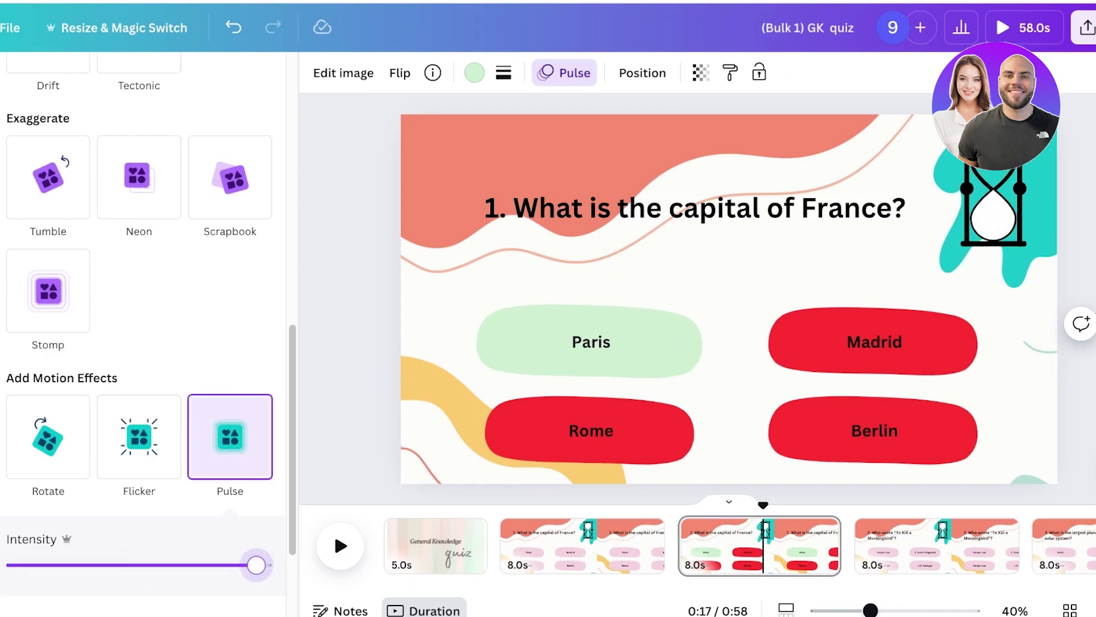
# Preview the video through the question 1 answer page, and return to the editor with the animation options closed and nothing selected
pyautogui.click(995, 12)
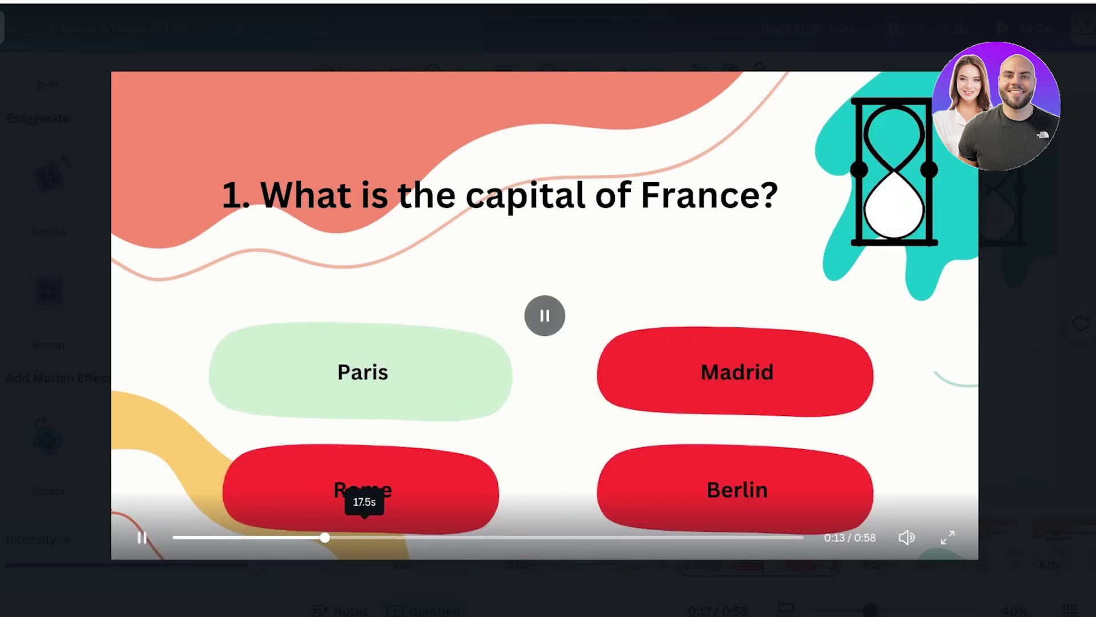
pyautogui.press('Escape')
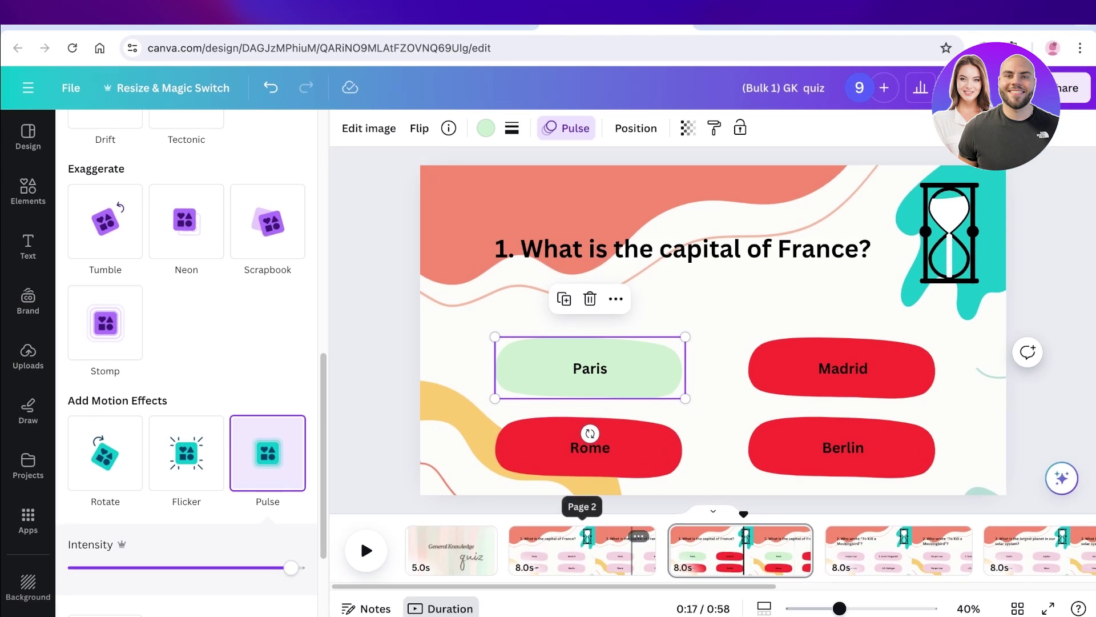
pyautogui.click(566, 128)
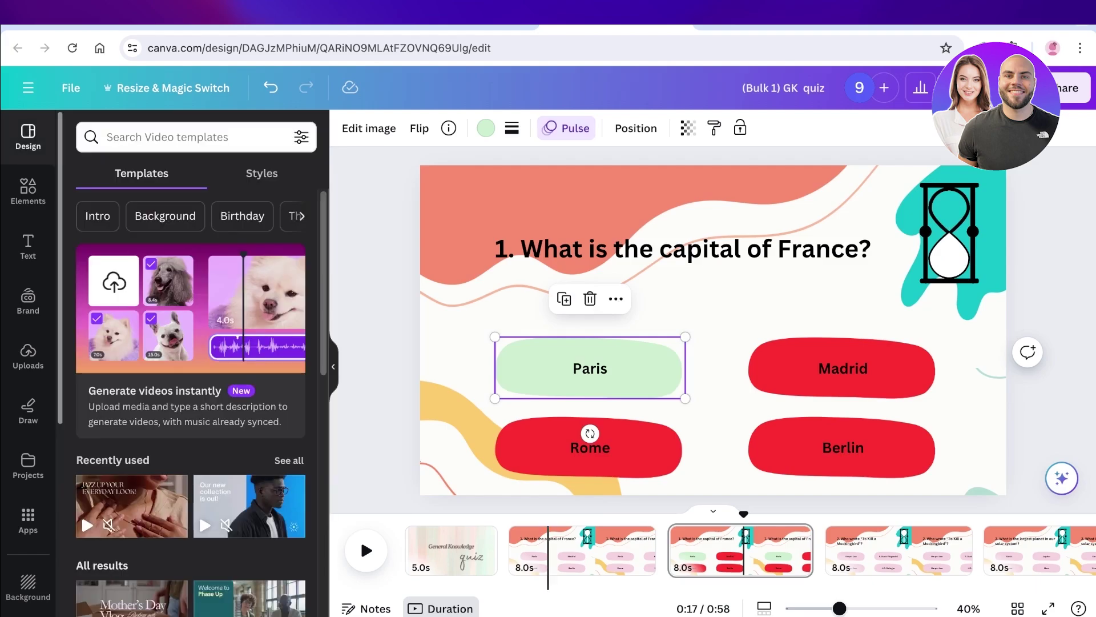
pyautogui.press('Escape')
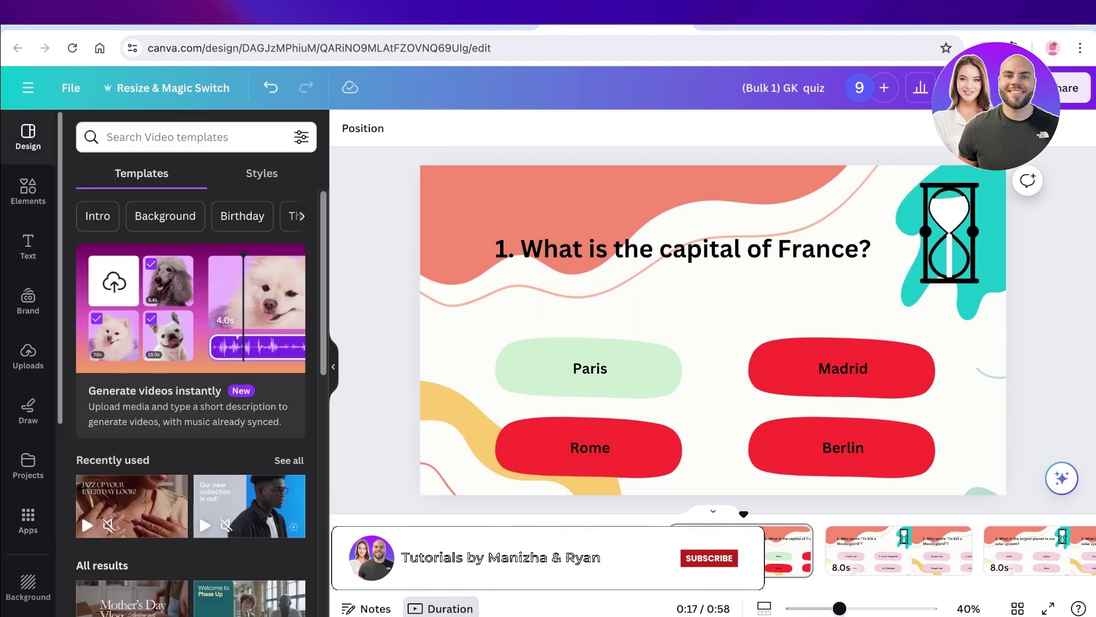